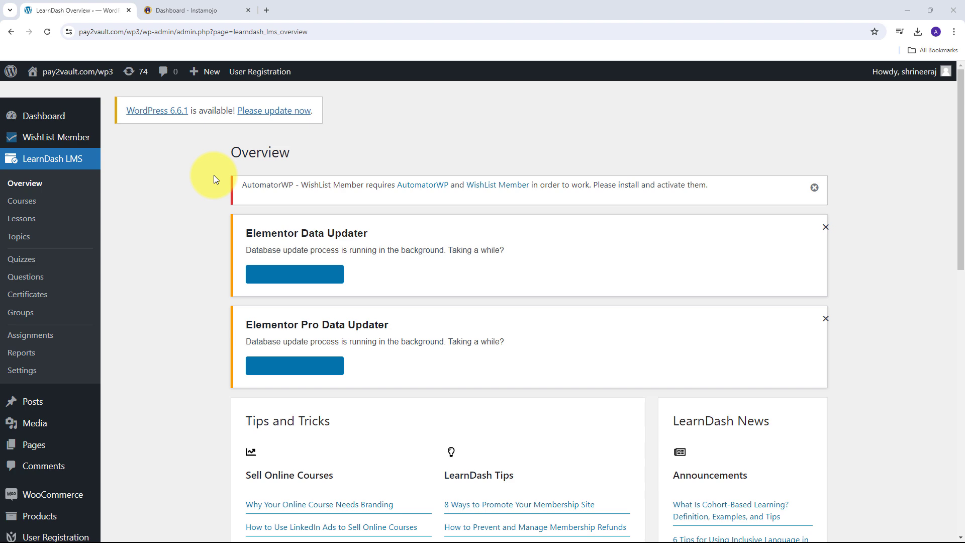
{"action": "key", "text": "ctrl+Tab"}
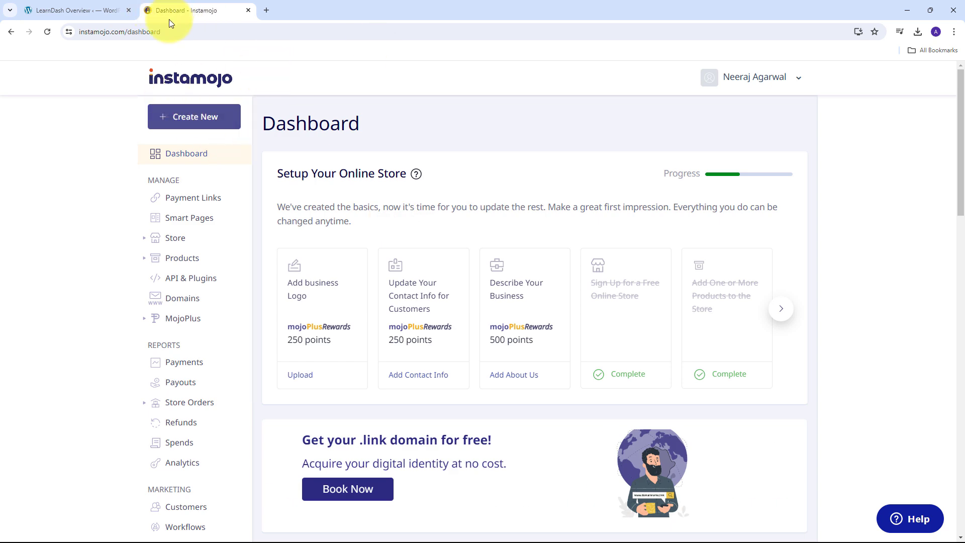
{"action": "left_click", "coordinate": [77, 11]}
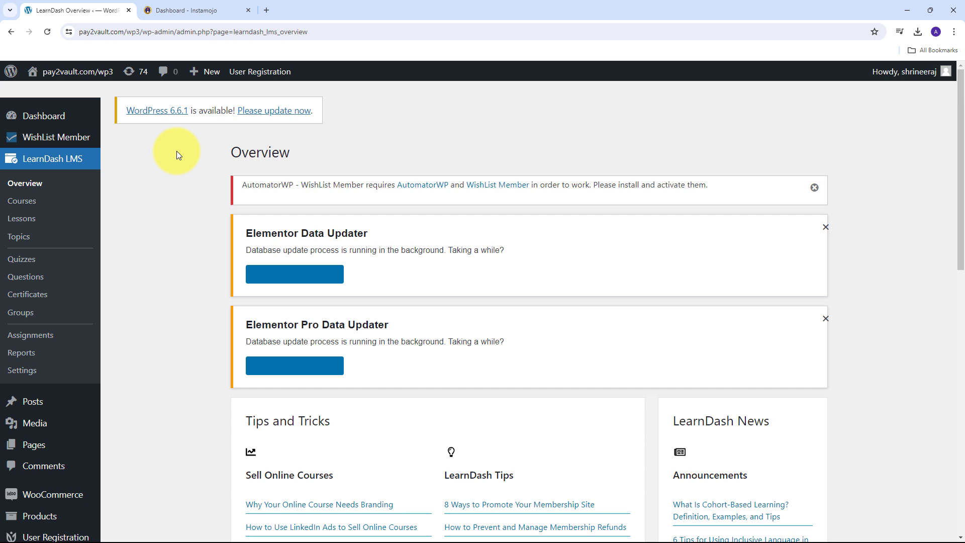
{"action": "left_click", "coordinate": [164, 7]}
{"action": "left_click", "coordinate": [99, 6]}
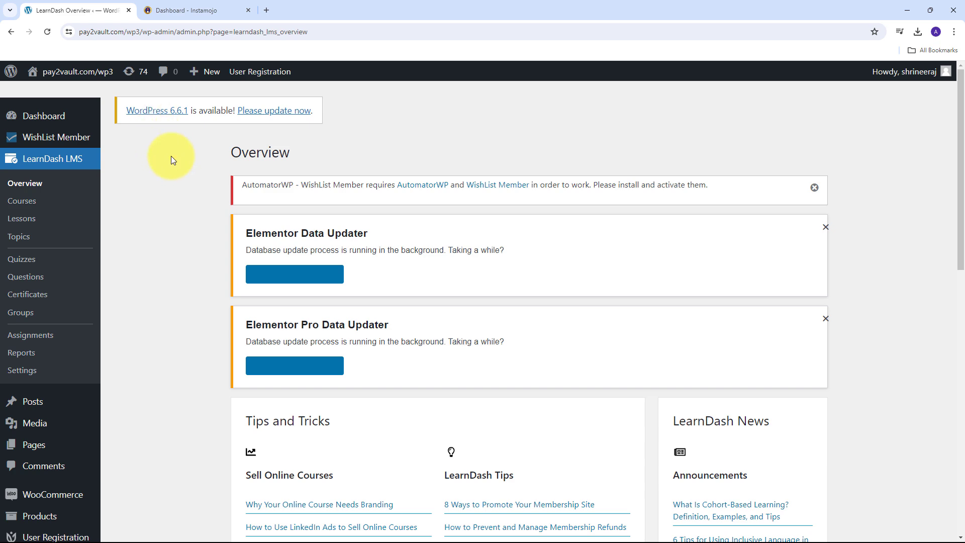
{"action": "left_click", "coordinate": [194, 11]}
{"action": "left_click", "coordinate": [86, 7]}
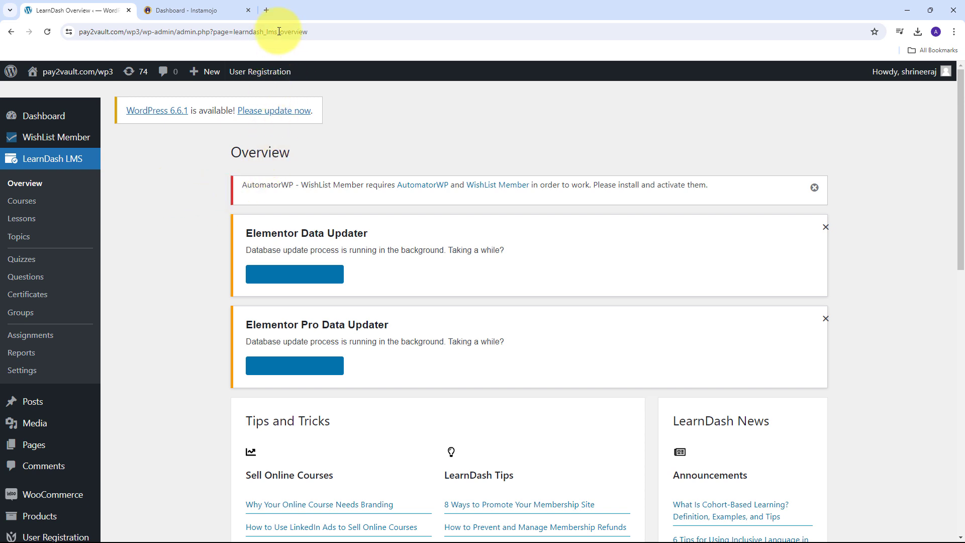
- Open pabbly.com/connect in a new tab and reach the signed-in All Pabbly Apps page
{"action": "left_click", "coordinate": [269, 13]}
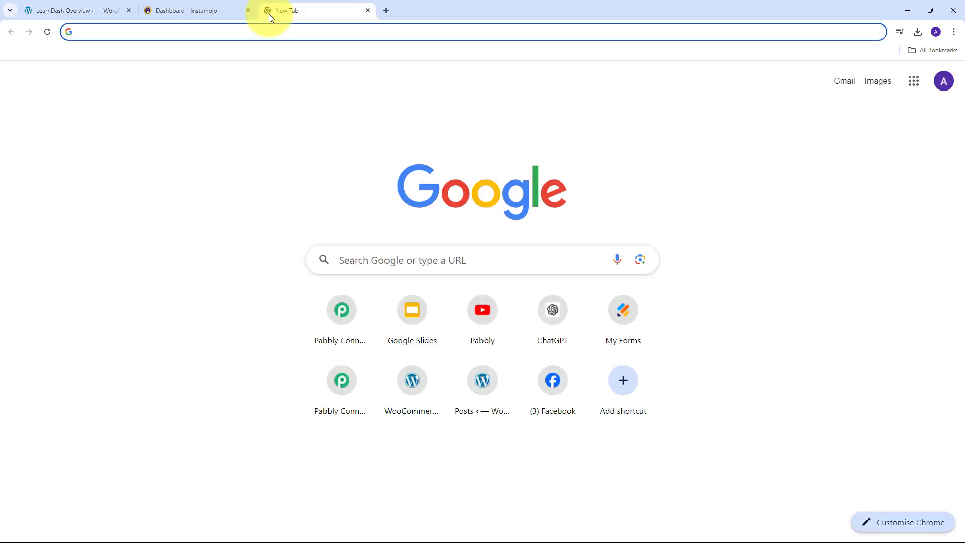
{"action": "type", "text": "pabbly.co"}
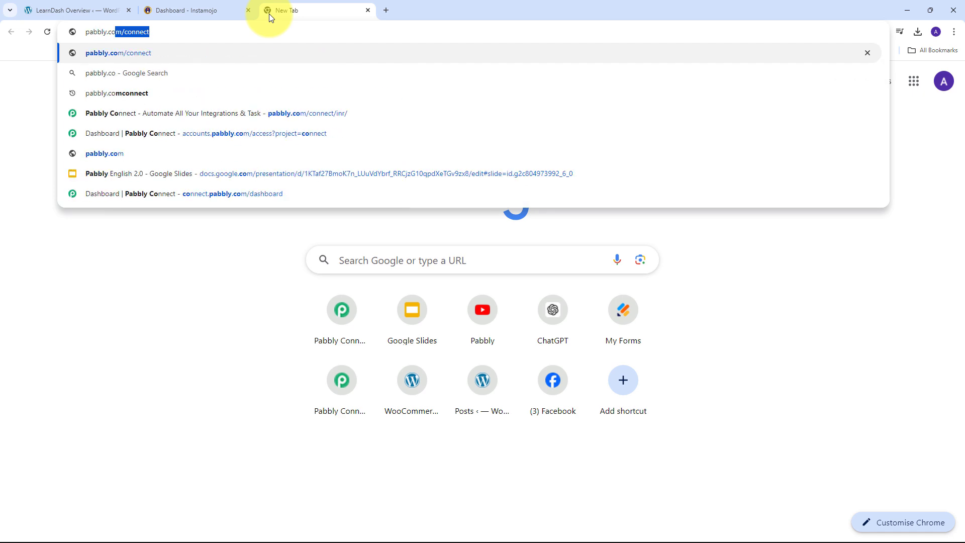
{"action": "key", "text": "Return"}
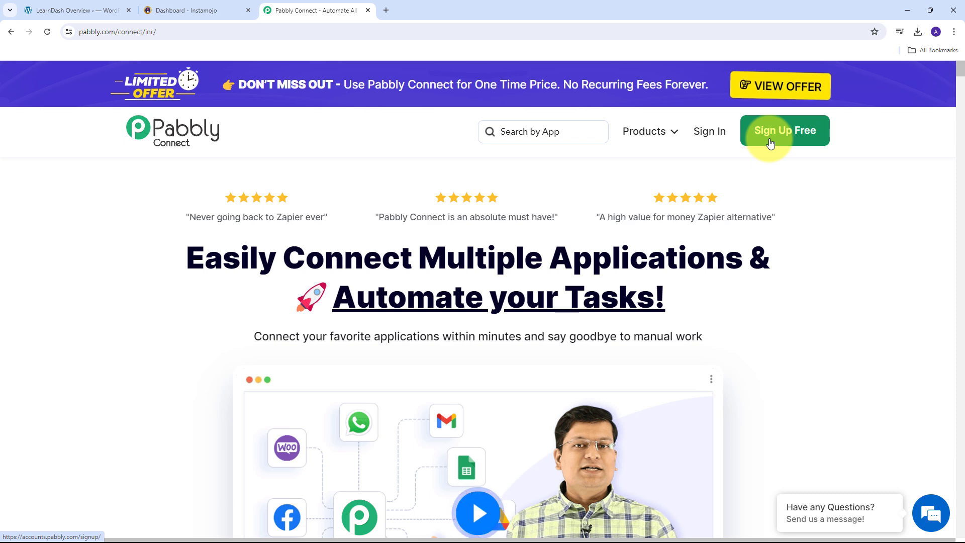
{"action": "left_click", "coordinate": [708, 134]}
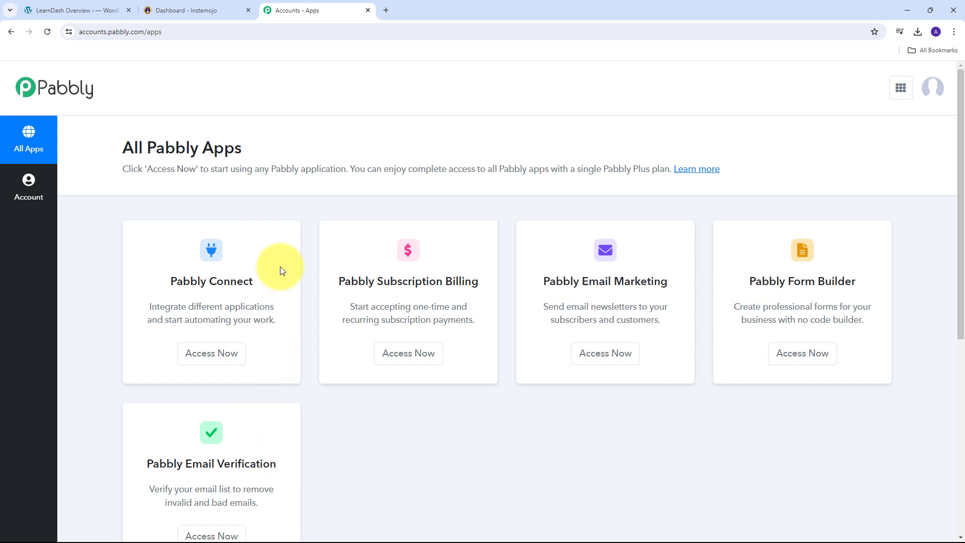
{"action": "scroll", "coordinate": [279, 261], "scroll_direction": "down", "scroll_amount": 1}
{"action": "left_click_drag", "start_coordinate": [169, 231], "coordinate": [259, 232]}
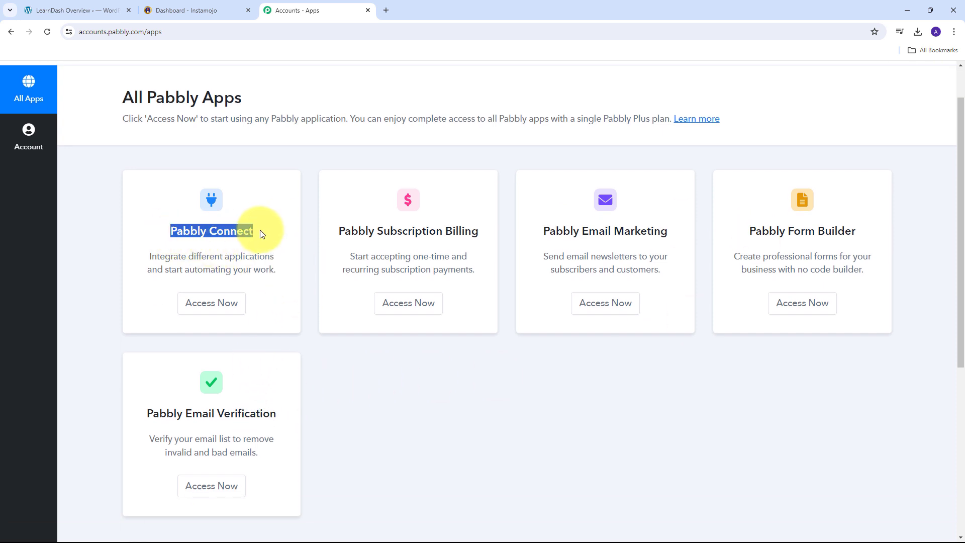
- Launch Pabbly Connect and create the workflow 'Enroll Student in LearnDash on Instamojo Payment' in Home
{"action": "left_click", "coordinate": [211, 306]}
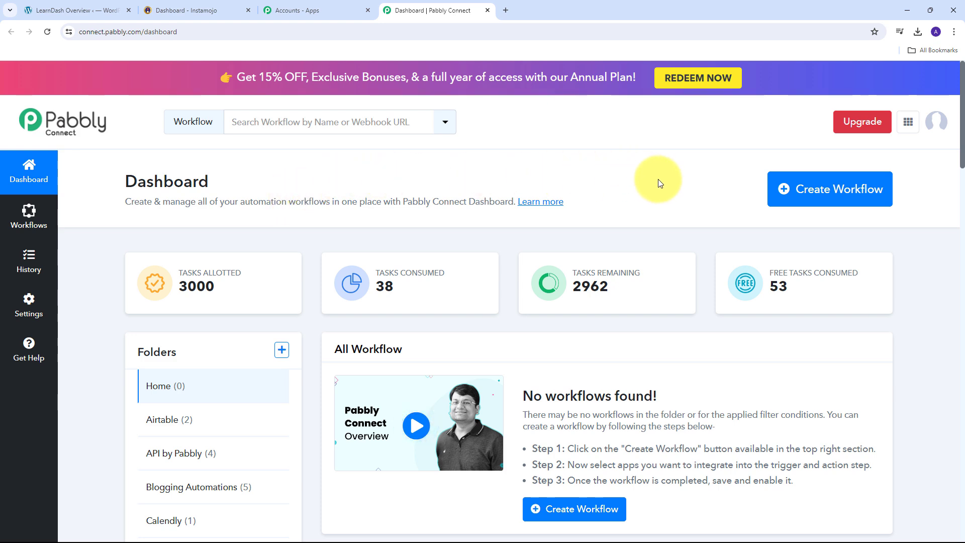
{"action": "left_click", "coordinate": [822, 193]}
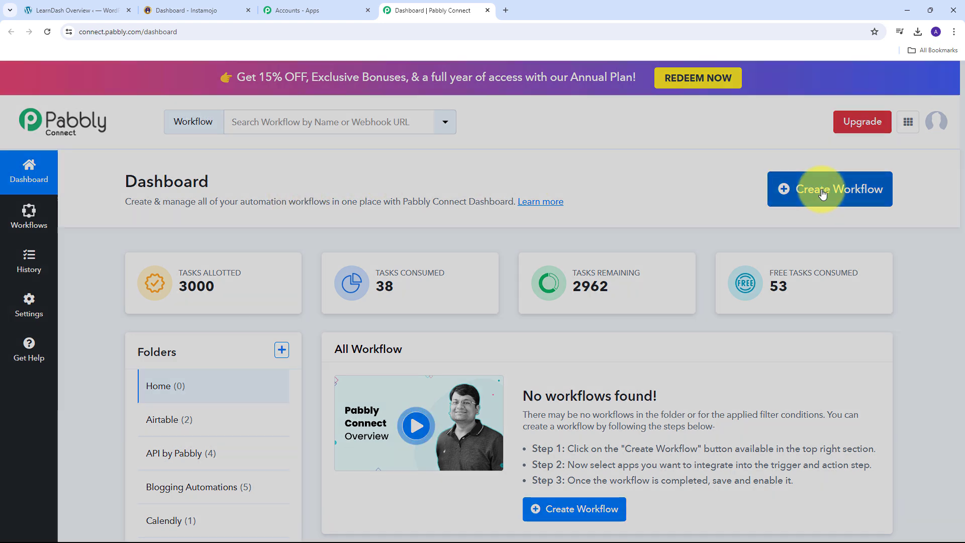
{"action": "left_click", "coordinate": [353, 275]}
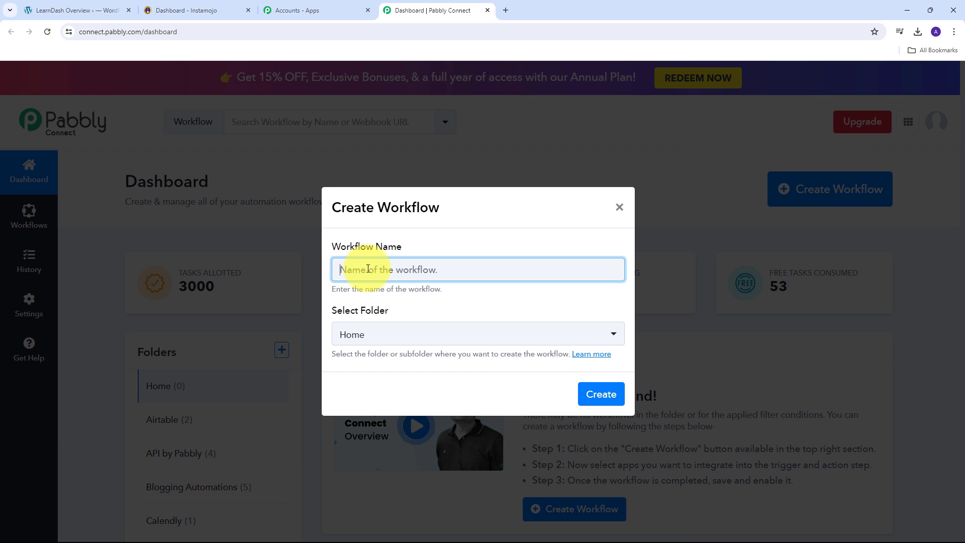
{"action": "type", "text": "Enroll Student in LearnDash on Instamojo Payment"}
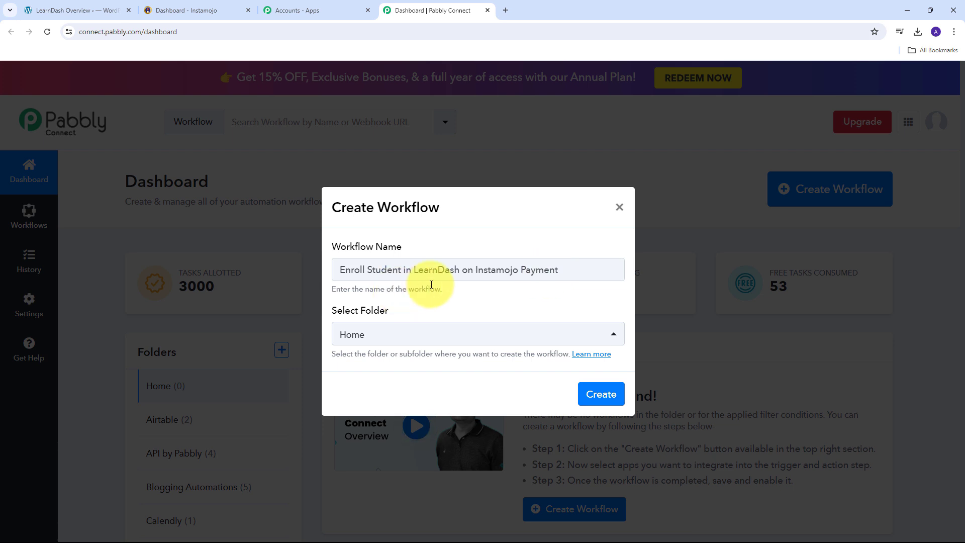
{"action": "left_click", "coordinate": [601, 405]}
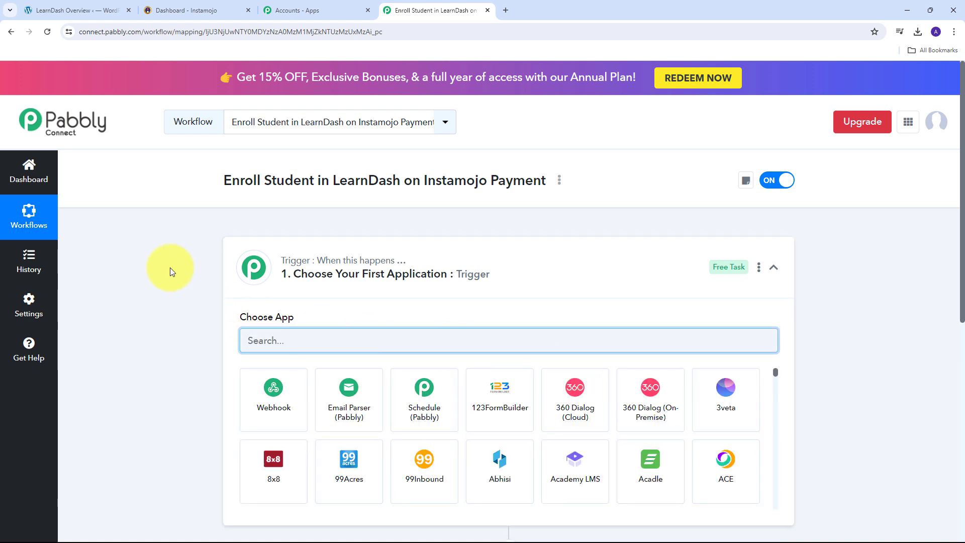
{"action": "scroll", "coordinate": [157, 258], "scroll_direction": "down", "scroll_amount": 2}
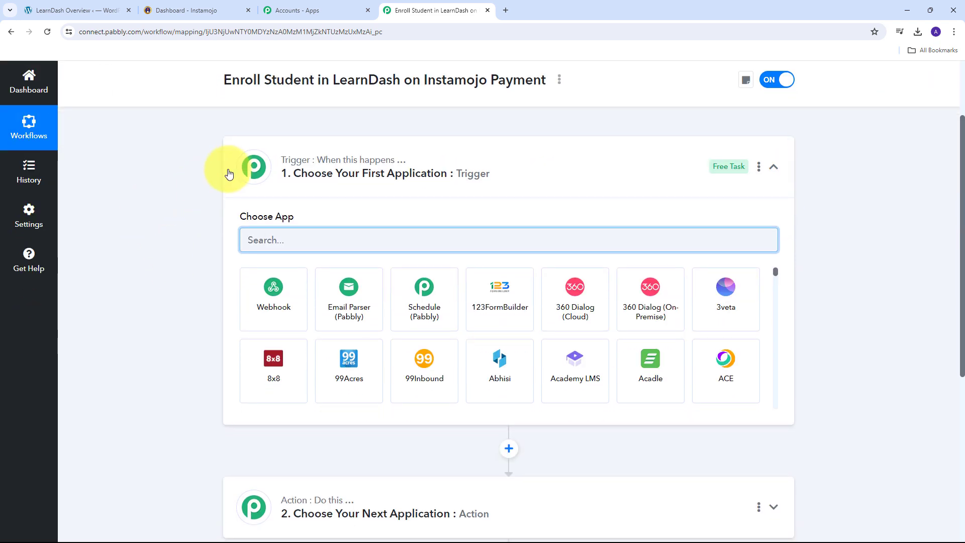
{"action": "scroll", "coordinate": [172, 351], "scroll_direction": "down", "scroll_amount": 2}
{"action": "scroll", "coordinate": [221, 324], "scroll_direction": "up", "scroll_amount": 2}
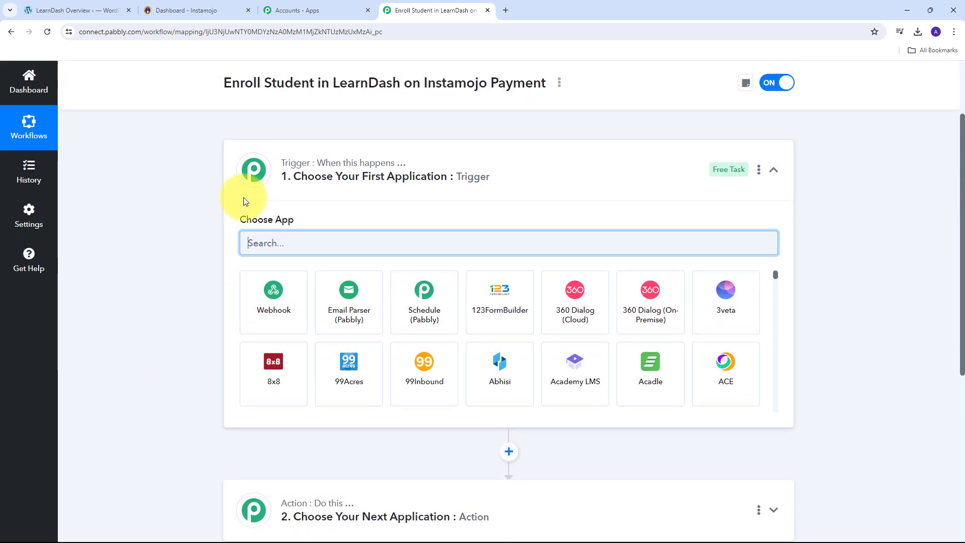
{"action": "scroll", "coordinate": [244, 201], "scroll_direction": "up", "scroll_amount": 1}
{"action": "mouse_move", "coordinate": [299, 219]}
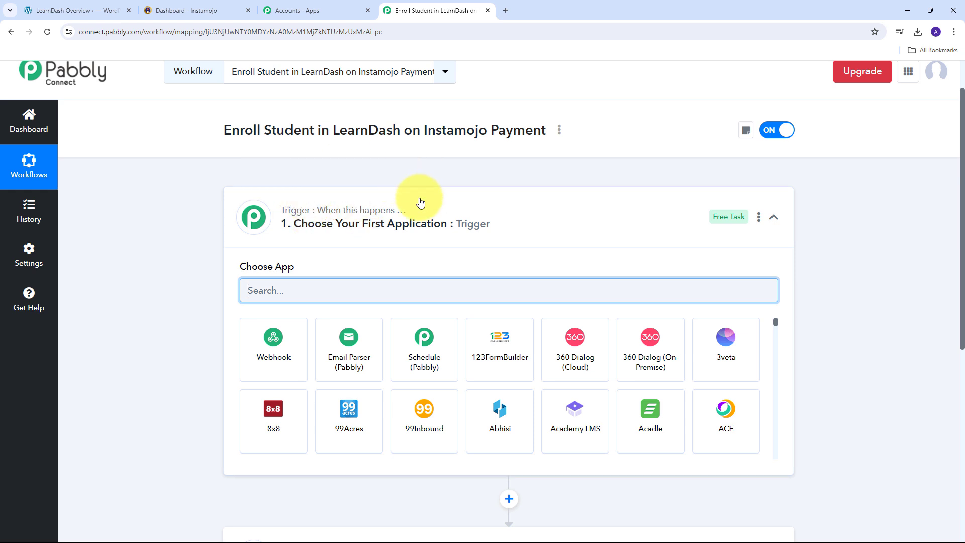
{"action": "scroll", "coordinate": [420, 197], "scroll_direction": "down", "scroll_amount": 2}
{"action": "scroll", "coordinate": [421, 197], "scroll_direction": "down", "scroll_amount": 1}
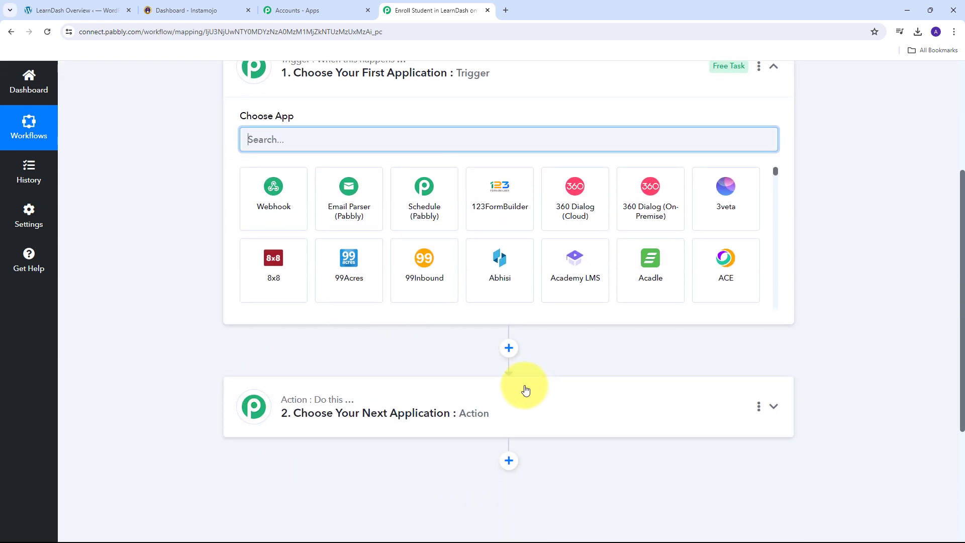
{"action": "scroll", "coordinate": [267, 178], "scroll_direction": "up", "scroll_amount": 2}
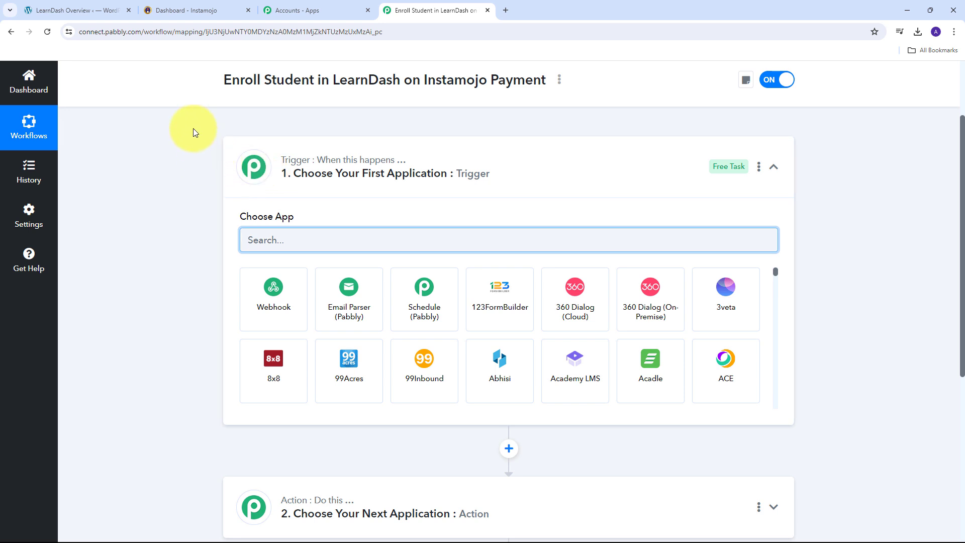
{"action": "scroll", "coordinate": [230, 186], "scroll_direction": "down", "scroll_amount": 2}
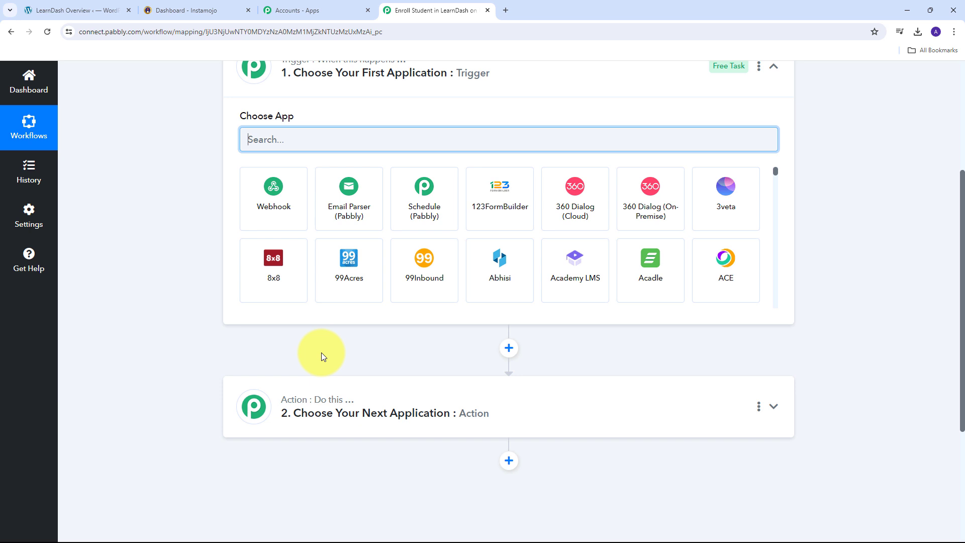
{"action": "scroll", "coordinate": [321, 352], "scroll_direction": "up", "scroll_amount": 2}
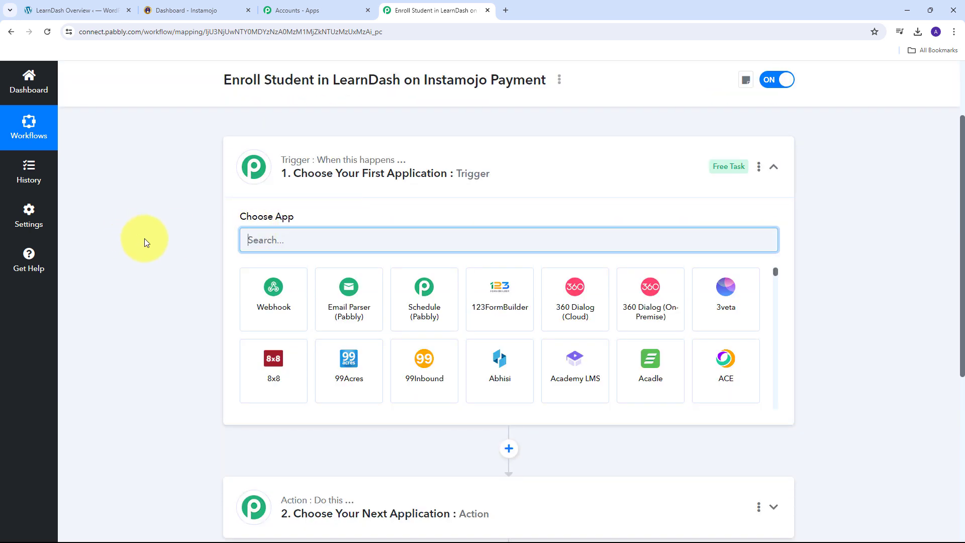
{"action": "scroll", "coordinate": [151, 259], "scroll_direction": "down", "scroll_amount": 4}
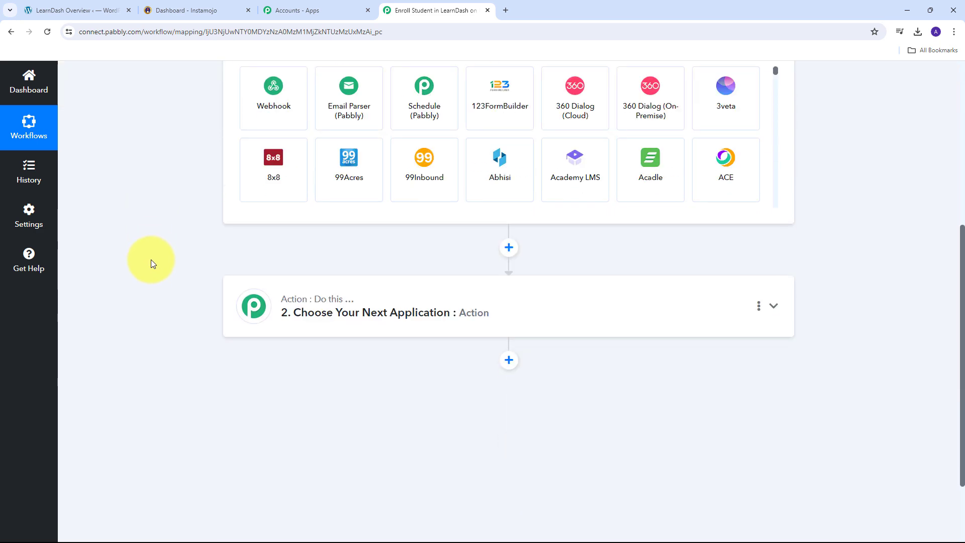
{"action": "scroll", "coordinate": [272, 269], "scroll_direction": "up", "scroll_amount": 4}
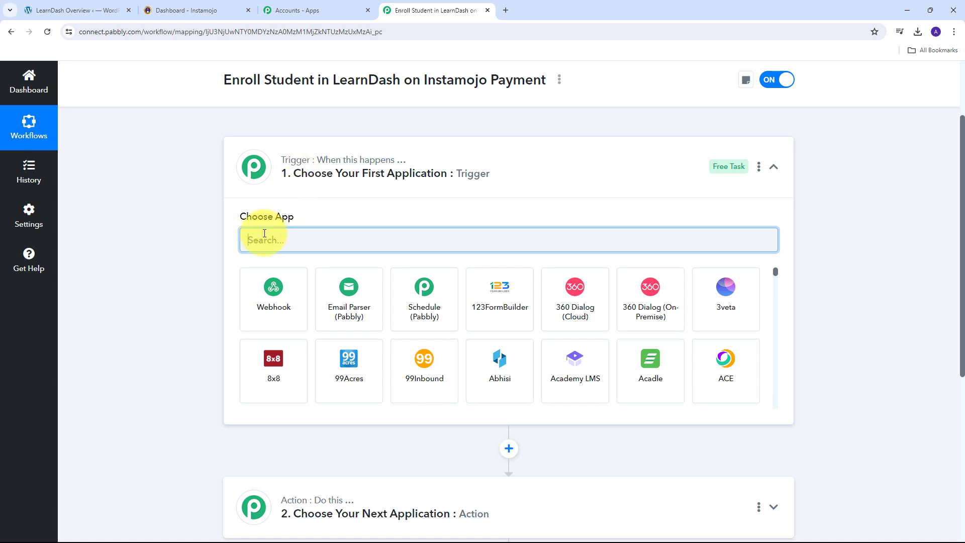
- Set the trigger to Instamojo V2 with the Successful Payment event
{"action": "type", "text": "Insta"}
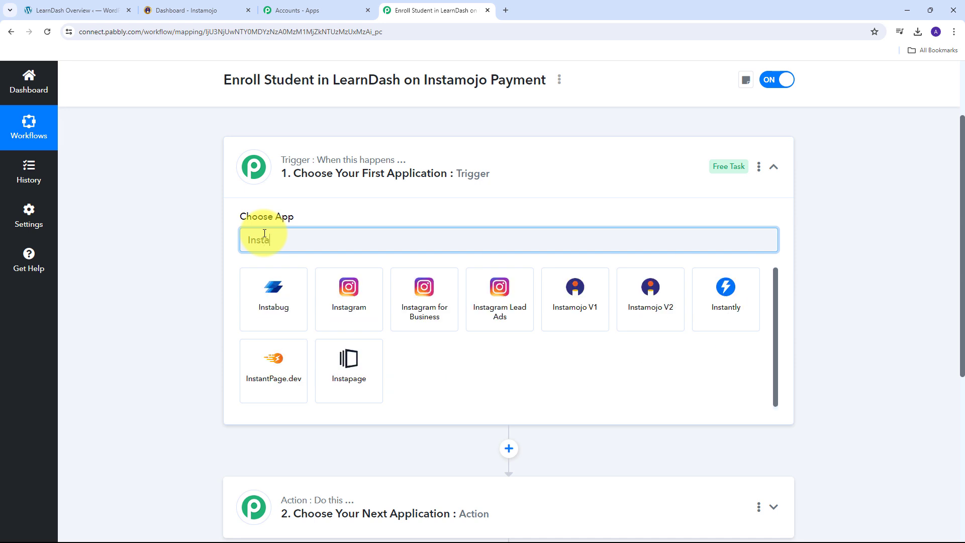
{"action": "type", "text": "mojo"}
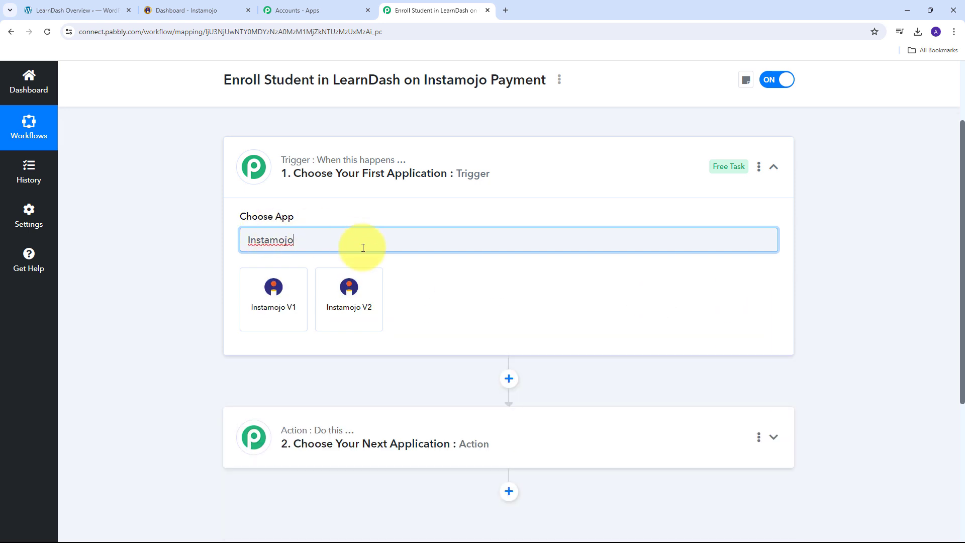
{"action": "left_click", "coordinate": [346, 301]}
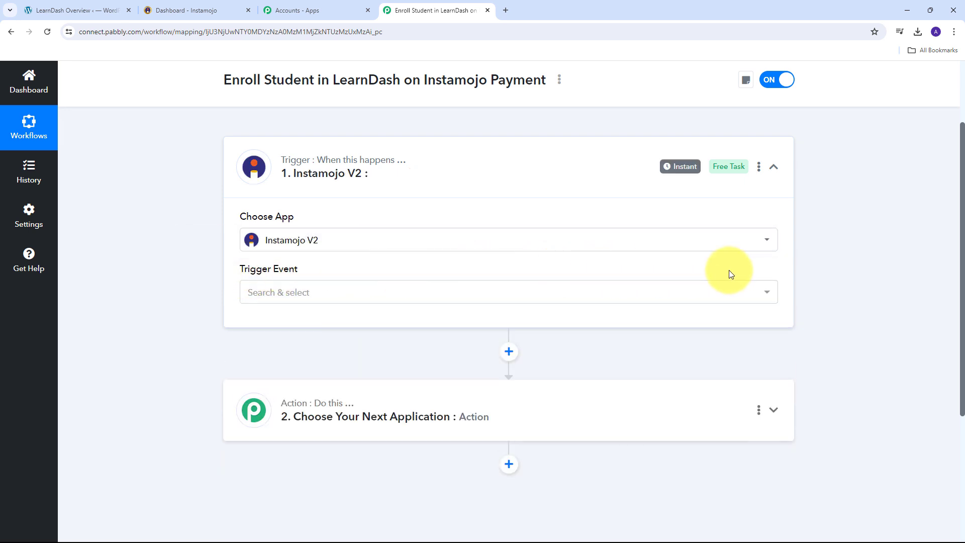
{"action": "left_click", "coordinate": [759, 293]}
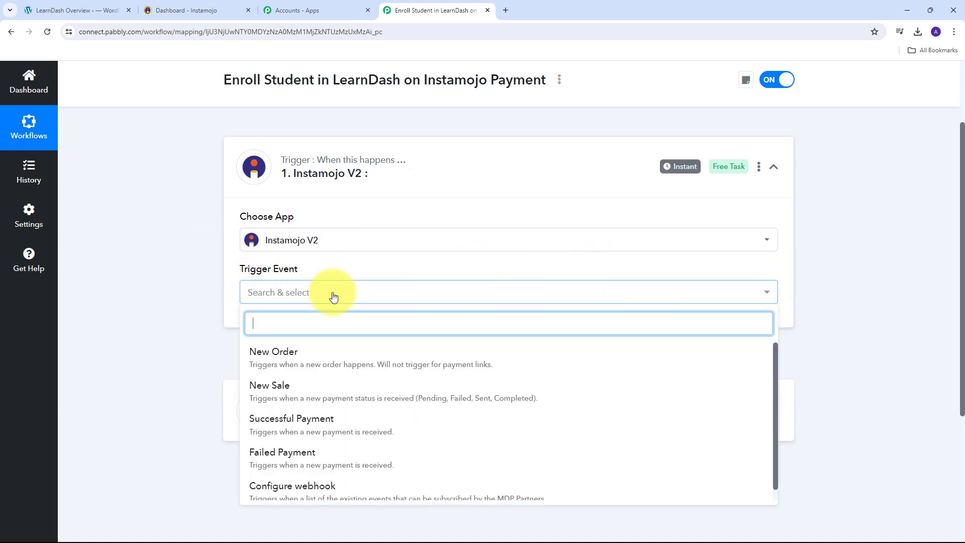
{"action": "left_click", "coordinate": [320, 427]}
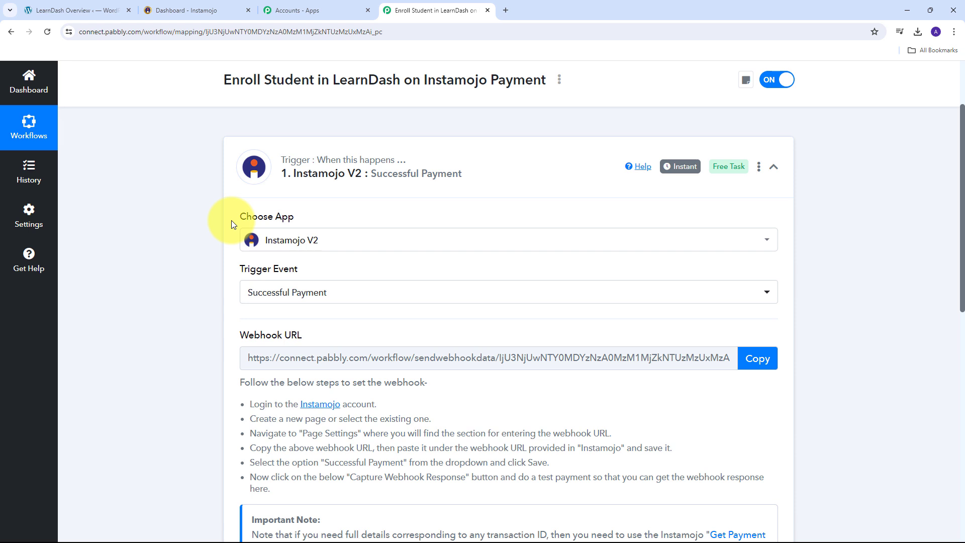
- Review the webhook setup instructions and copy the Webhook URL to start waiting for a response
{"action": "scroll", "coordinate": [232, 224], "scroll_direction": "down", "scroll_amount": 1}
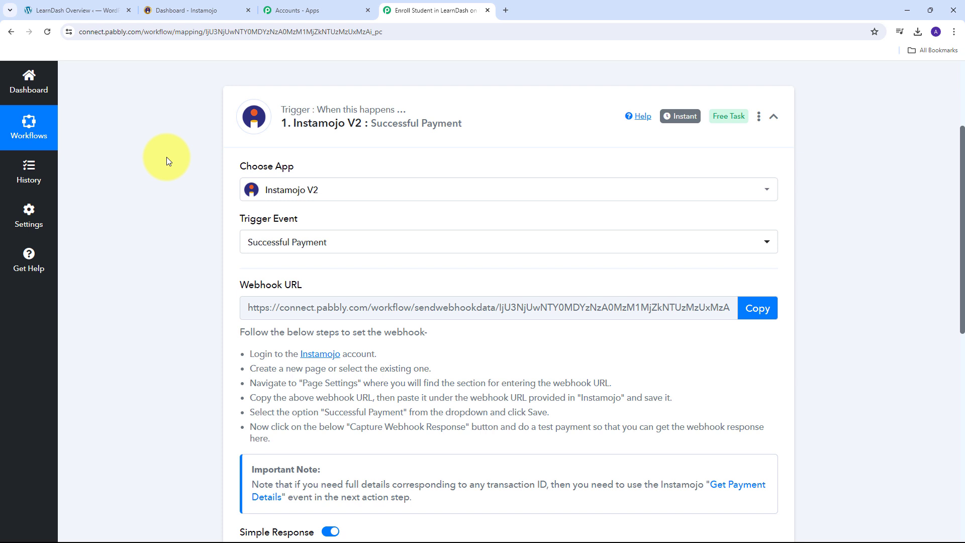
{"action": "left_click_drag", "start_coordinate": [240, 286], "coordinate": [343, 285]}
{"action": "mouse_move", "coordinate": [261, 281]}
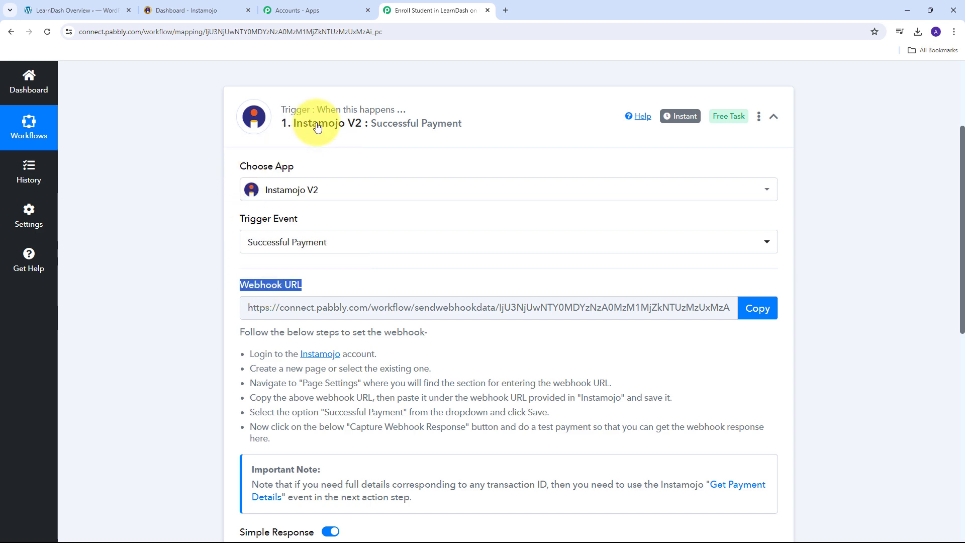
{"action": "scroll", "coordinate": [151, 163], "scroll_direction": "down", "scroll_amount": 2}
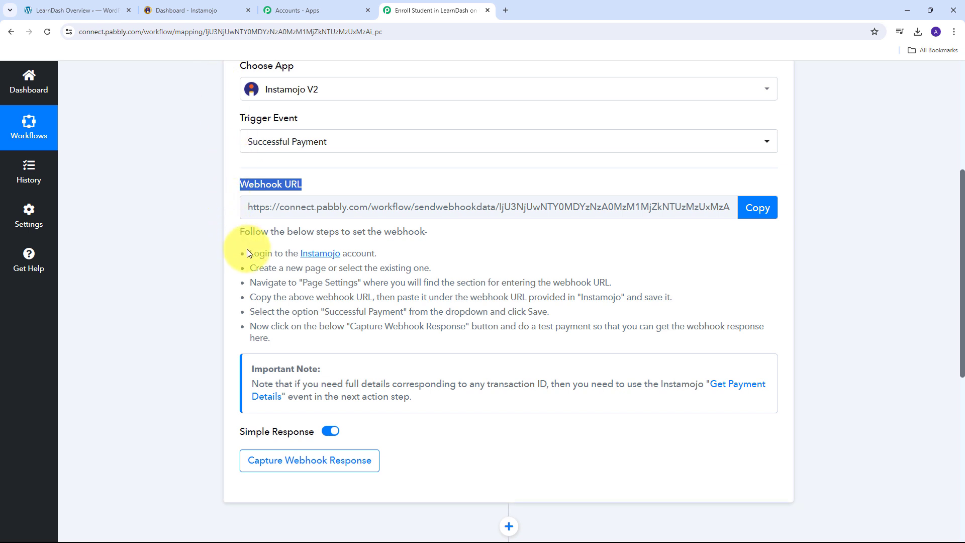
{"action": "left_click_drag", "start_coordinate": [246, 252], "coordinate": [523, 335]}
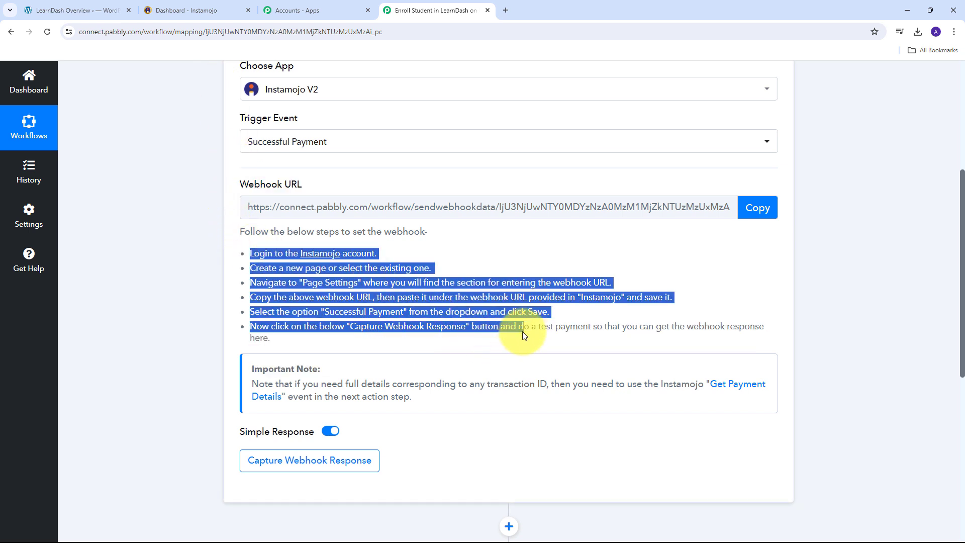
{"action": "left_click", "coordinate": [750, 210]}
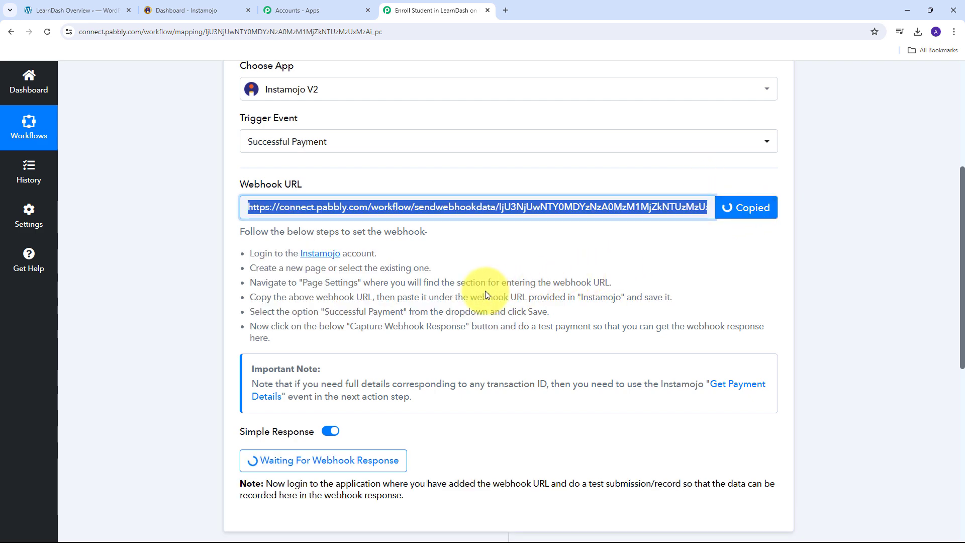
{"action": "scroll", "coordinate": [485, 294], "scroll_direction": "up", "scroll_amount": 2}
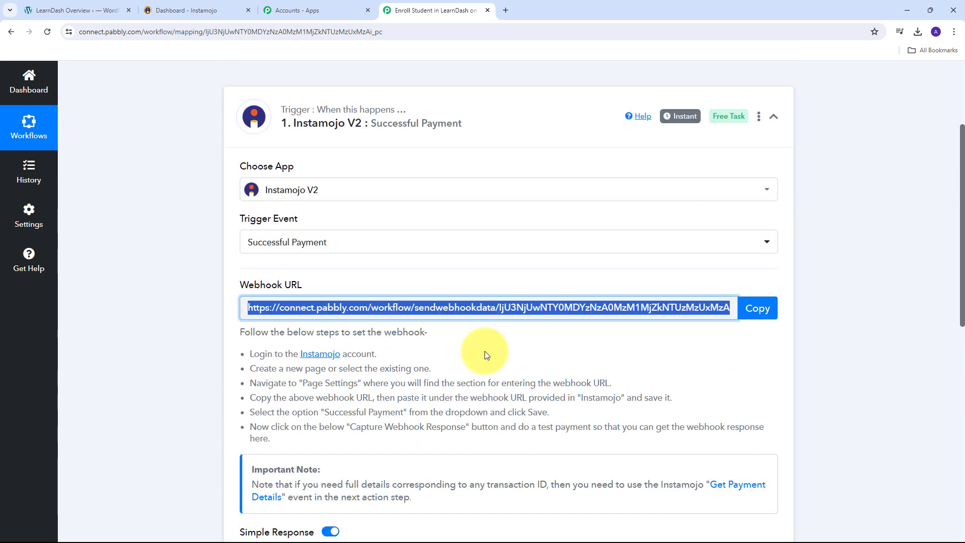
- Edit the PHP For Programming smart page and switch on Add Webhook under Page Settings
{"action": "left_click", "coordinate": [186, 11]}
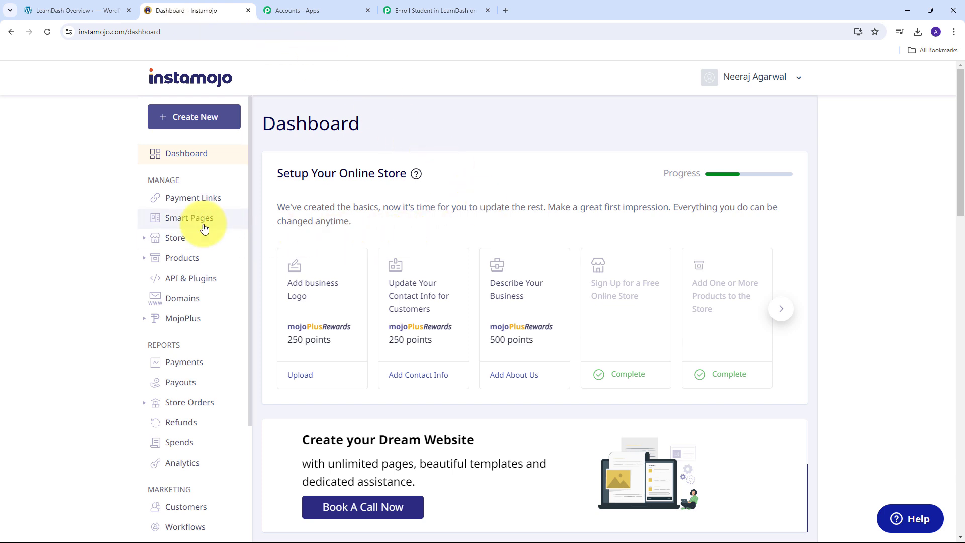
{"action": "left_click", "coordinate": [188, 222]}
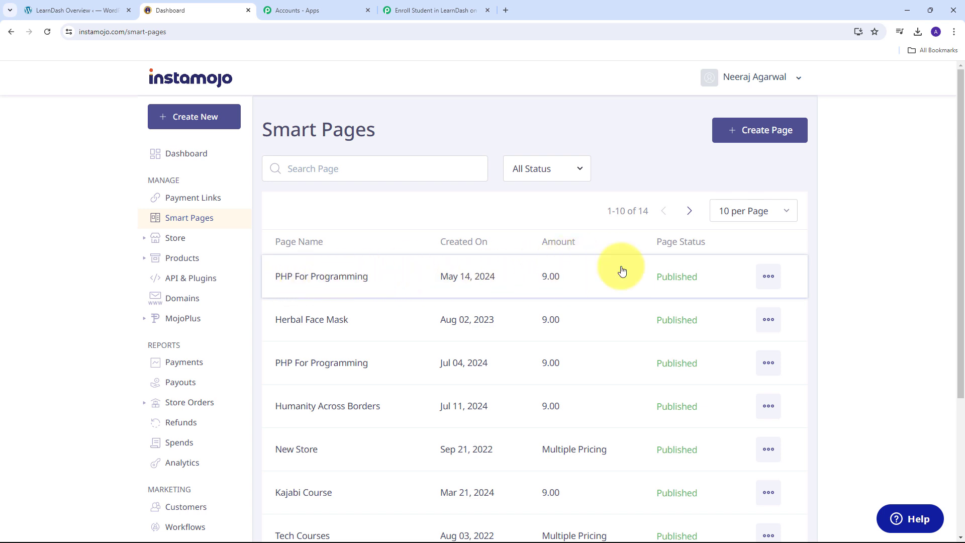
{"action": "left_click", "coordinate": [768, 277]}
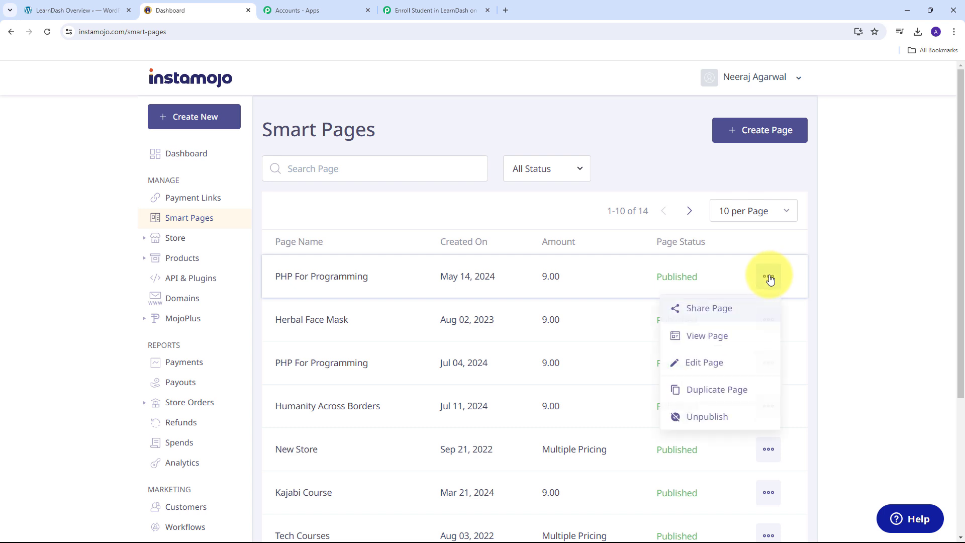
{"action": "left_click", "coordinate": [695, 369]}
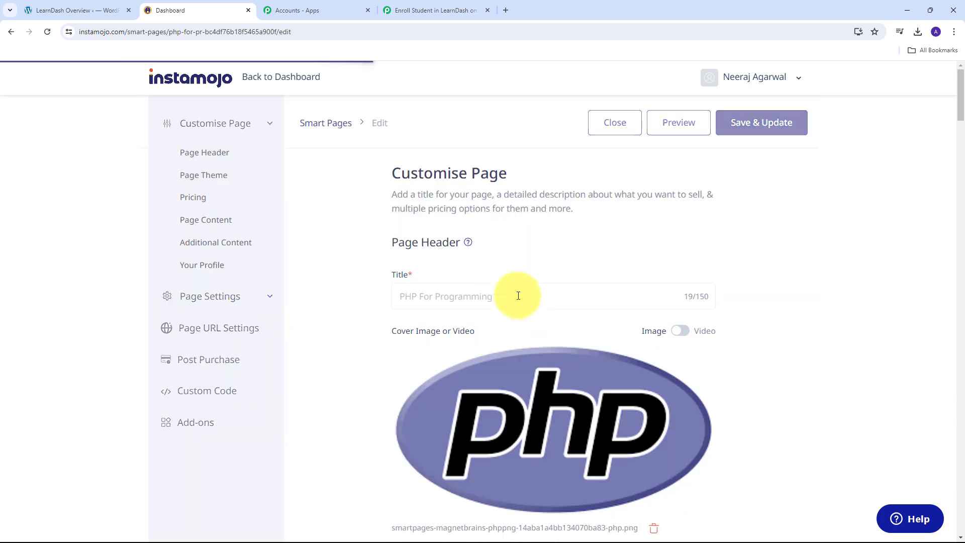
{"action": "scroll", "coordinate": [558, 216], "scroll_direction": "down", "scroll_amount": 2}
{"action": "scroll", "coordinate": [608, 215], "scroll_direction": "up", "scroll_amount": 2}
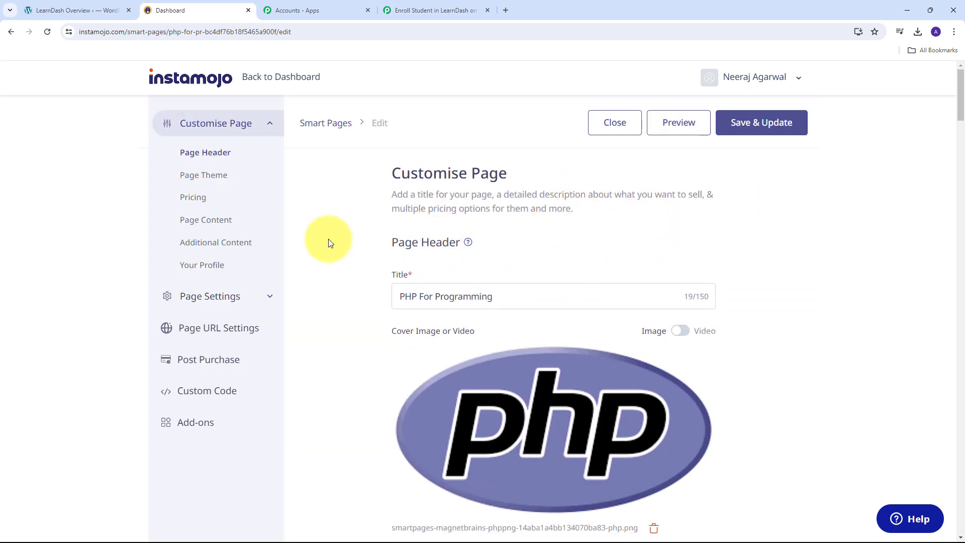
{"action": "left_click", "coordinate": [271, 300]}
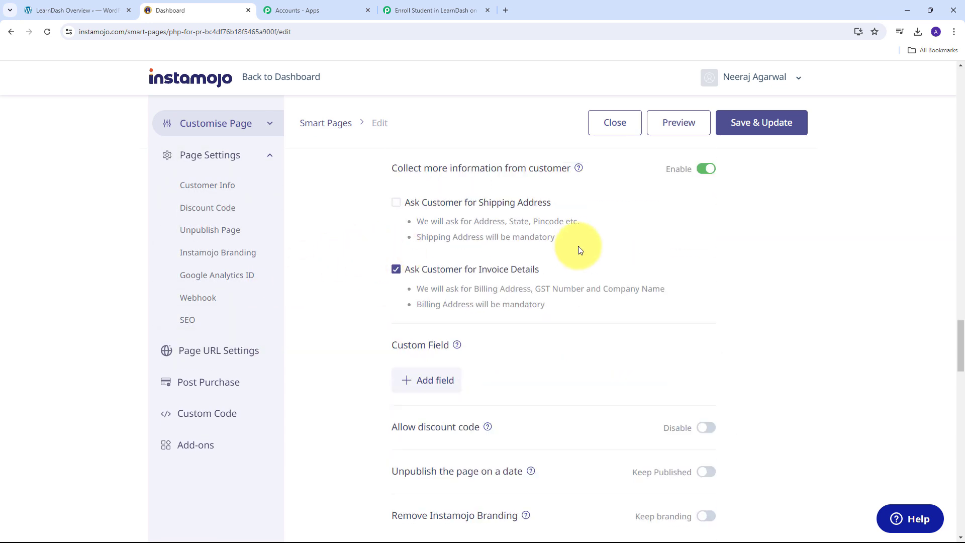
{"action": "left_click", "coordinate": [199, 300]}
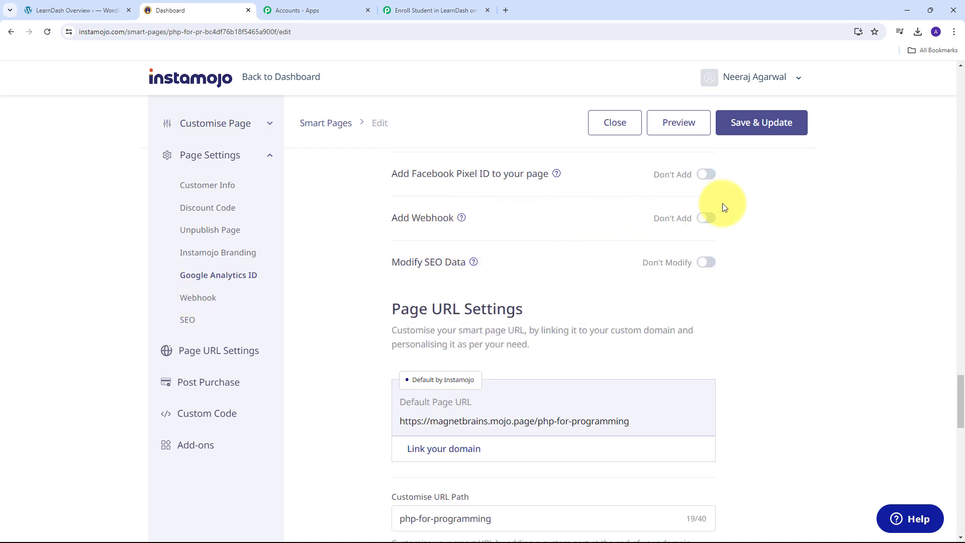
{"action": "left_click", "coordinate": [706, 221]}
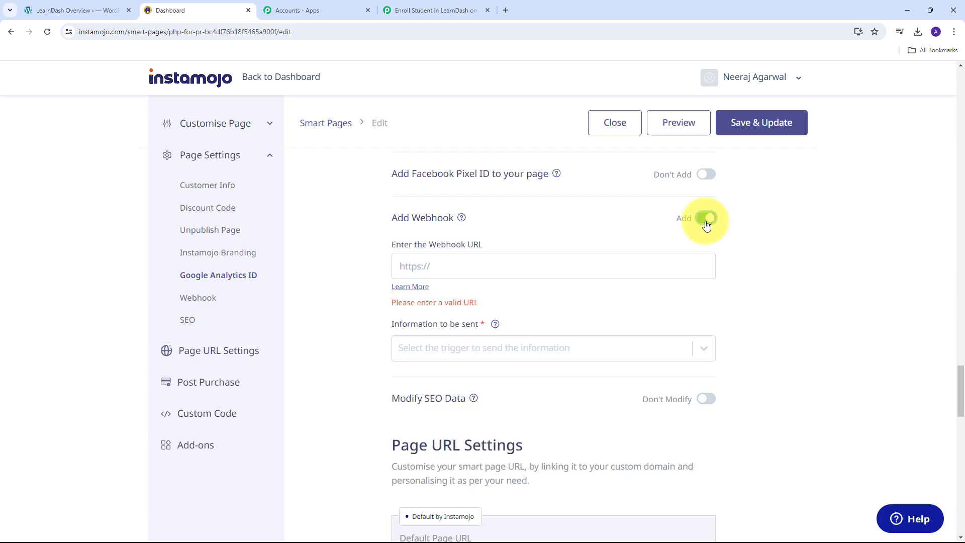
- Paste the Pabbly webhook URL, choose Successful Payments, and save the updated page
{"action": "left_click", "coordinate": [431, 268]}
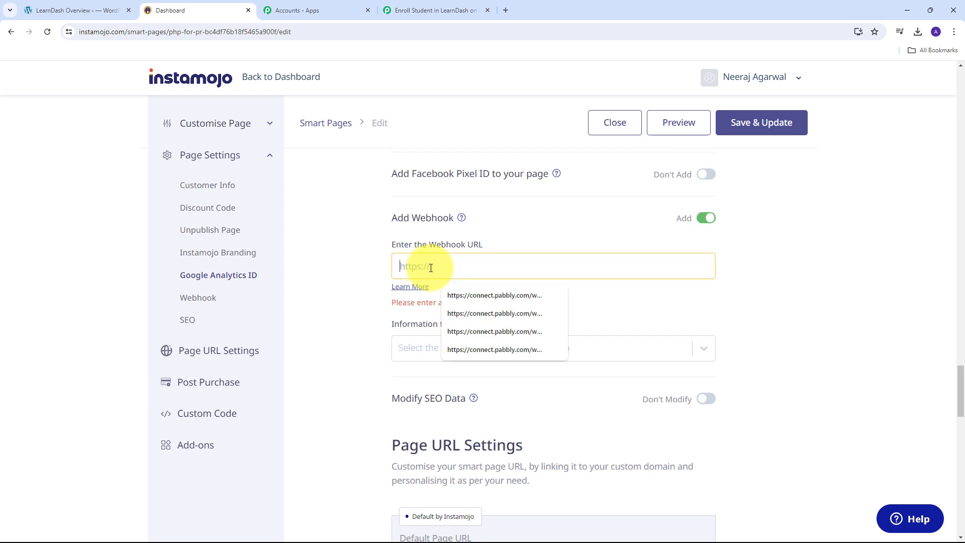
{"action": "key", "text": "ctrl+v"}
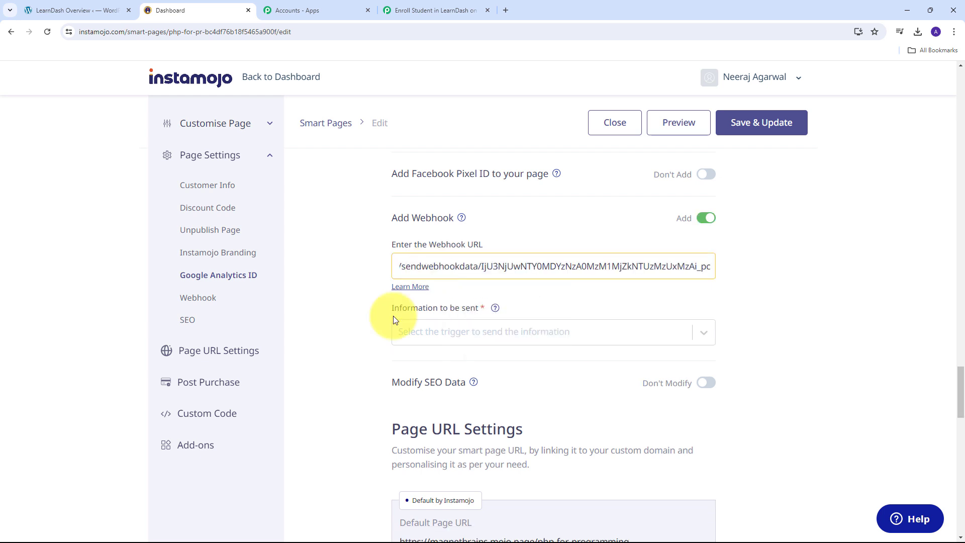
{"action": "left_click", "coordinate": [703, 332]}
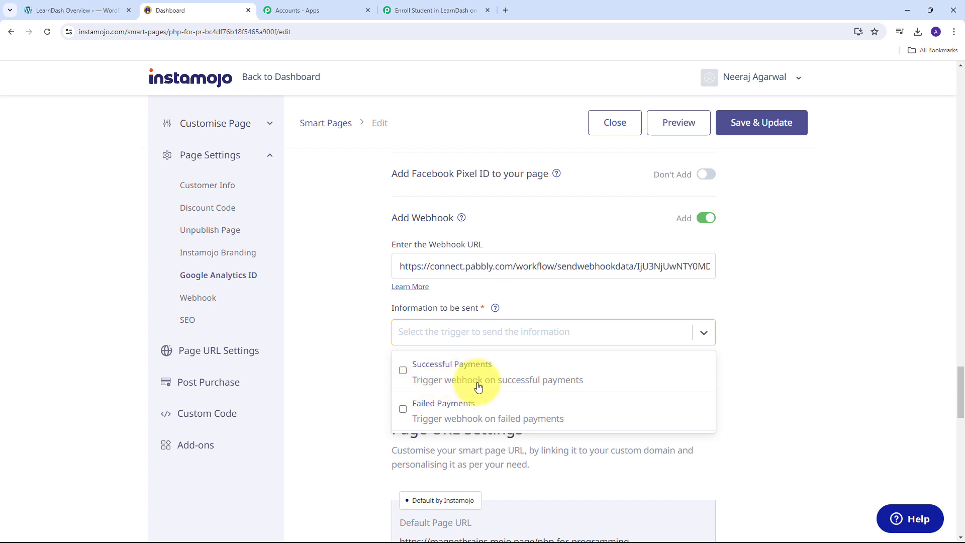
{"action": "left_click", "coordinate": [403, 371]}
{"action": "left_click", "coordinate": [356, 345]}
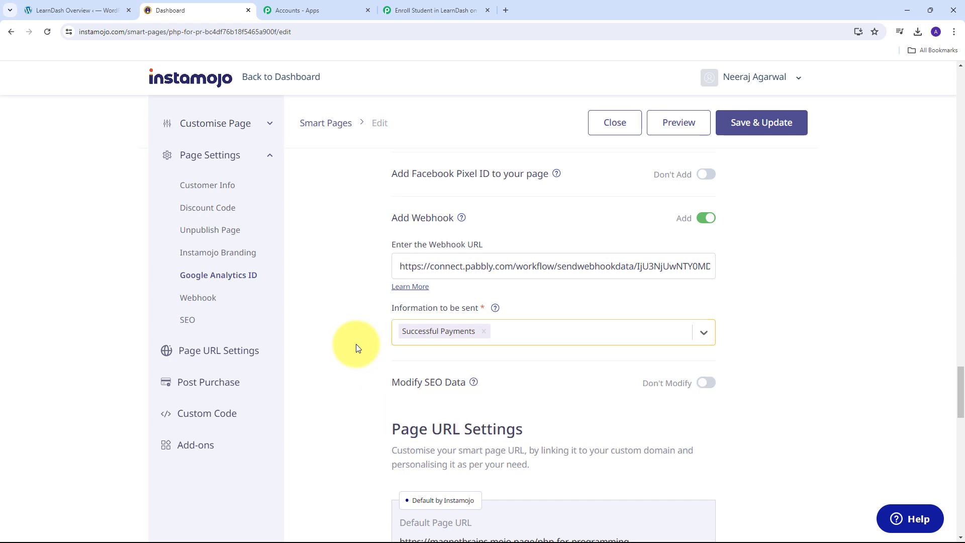
{"action": "left_click", "coordinate": [748, 129]}
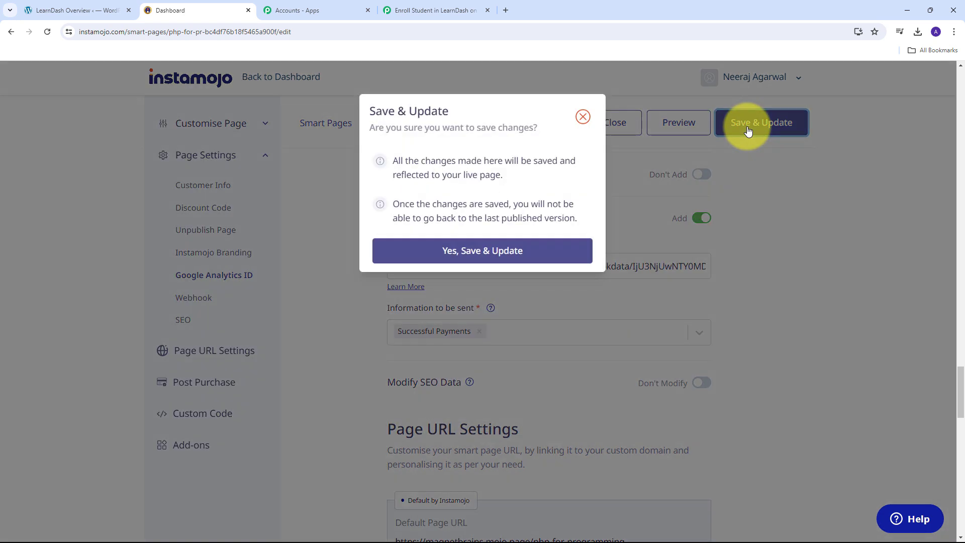
{"action": "left_click", "coordinate": [472, 252]}
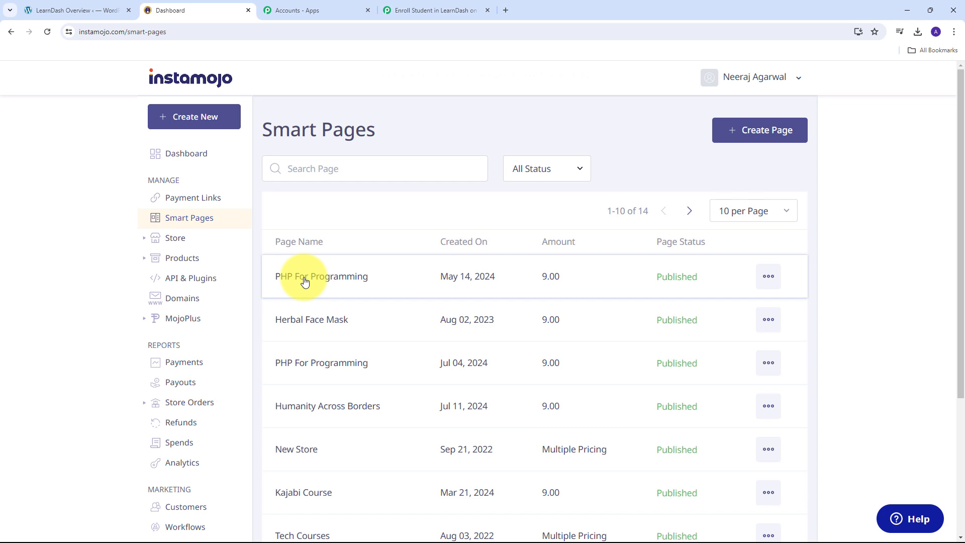
{"action": "left_click", "coordinate": [423, 6]}
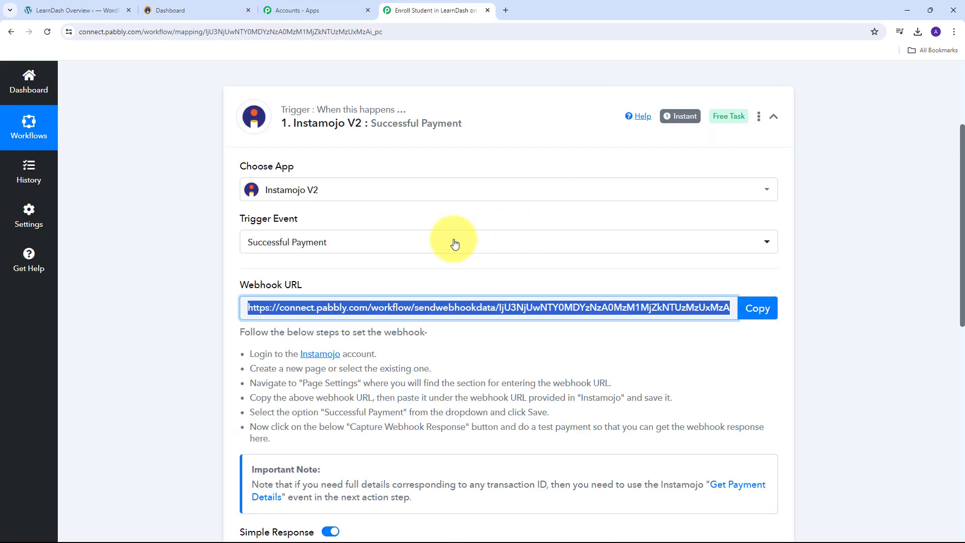
{"action": "scroll", "coordinate": [455, 244], "scroll_direction": "down", "scroll_amount": 5}
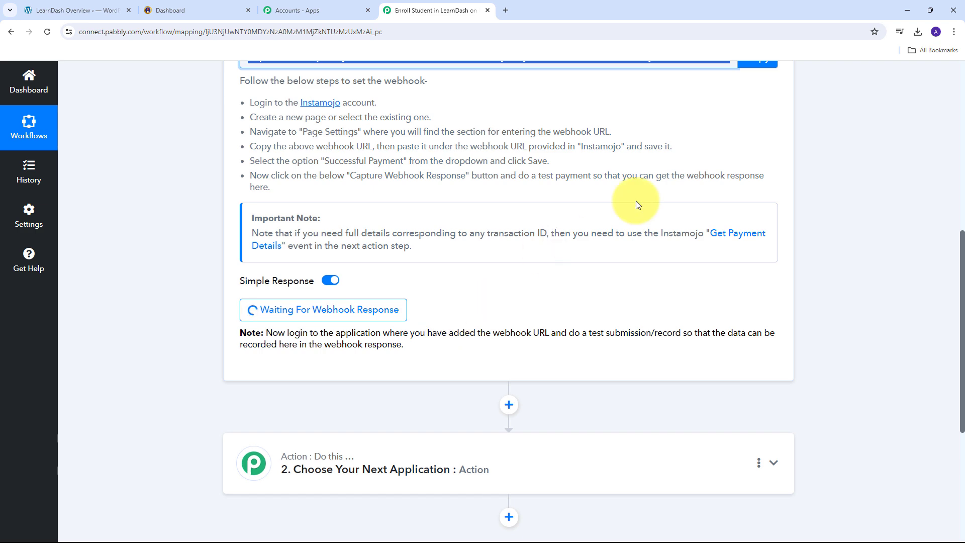
- Open the PHP For Programming page's public URL in a new tab
{"action": "left_click", "coordinate": [169, 10]}
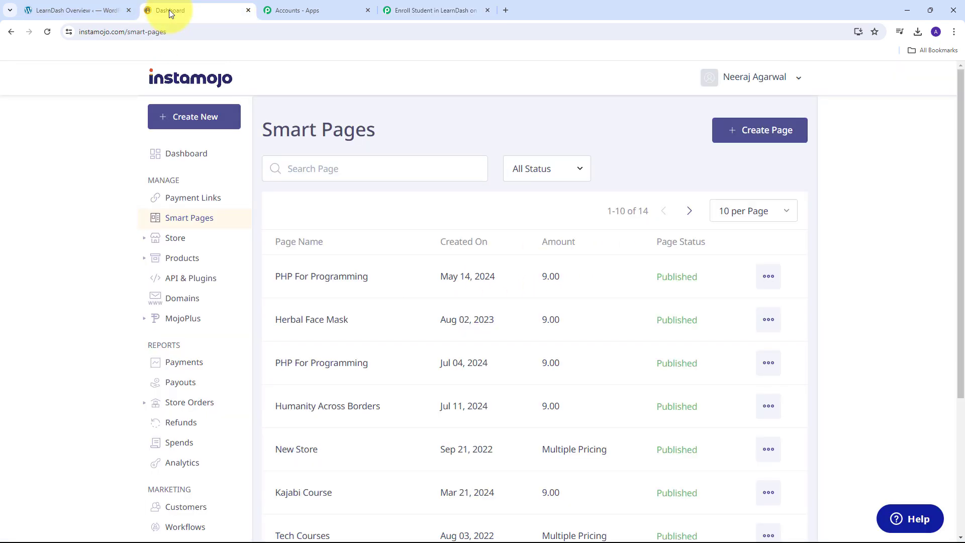
{"action": "left_click", "coordinate": [315, 282]}
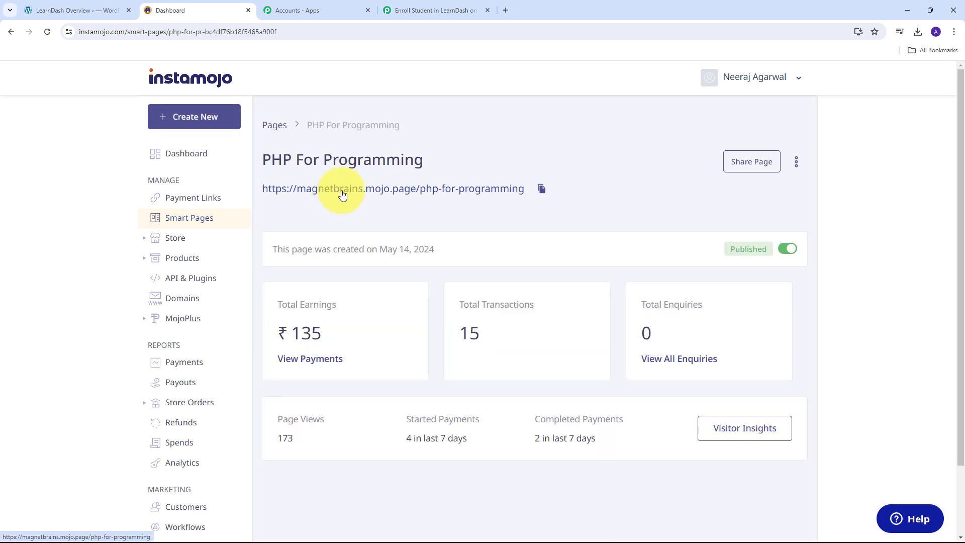
{"action": "right_click", "coordinate": [341, 193]}
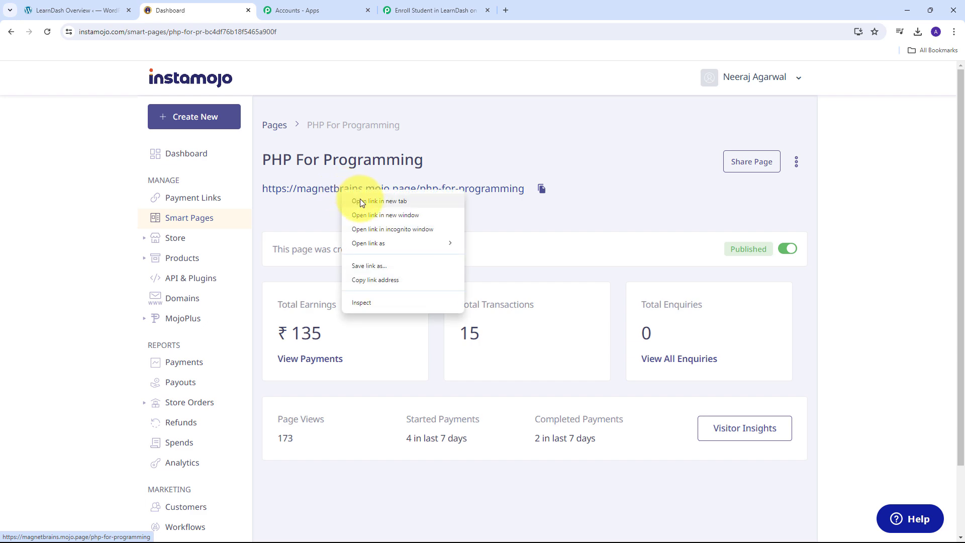
{"action": "left_click", "coordinate": [359, 201]}
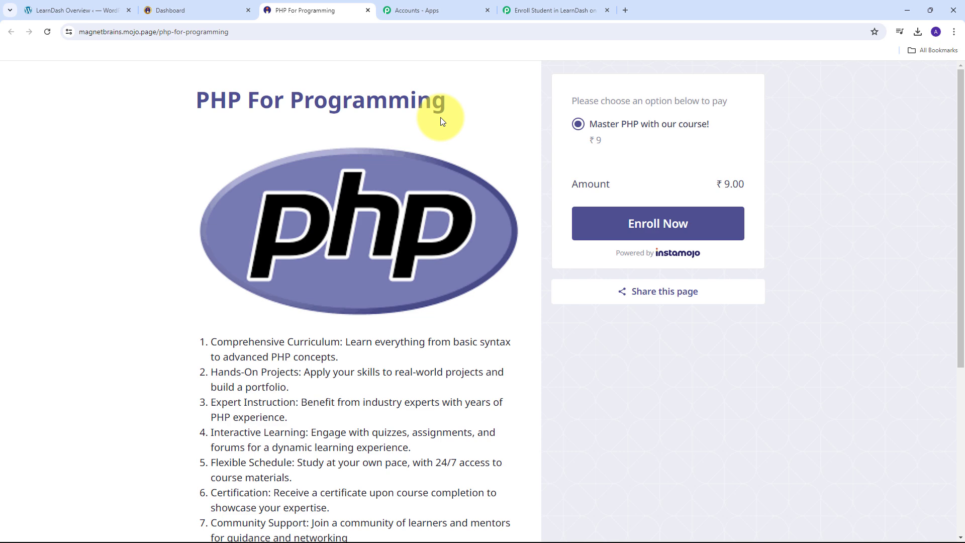
- Start checkout for the course and fill in the buyer's name, e-mail and mobile number
{"action": "left_click", "coordinate": [635, 225]}
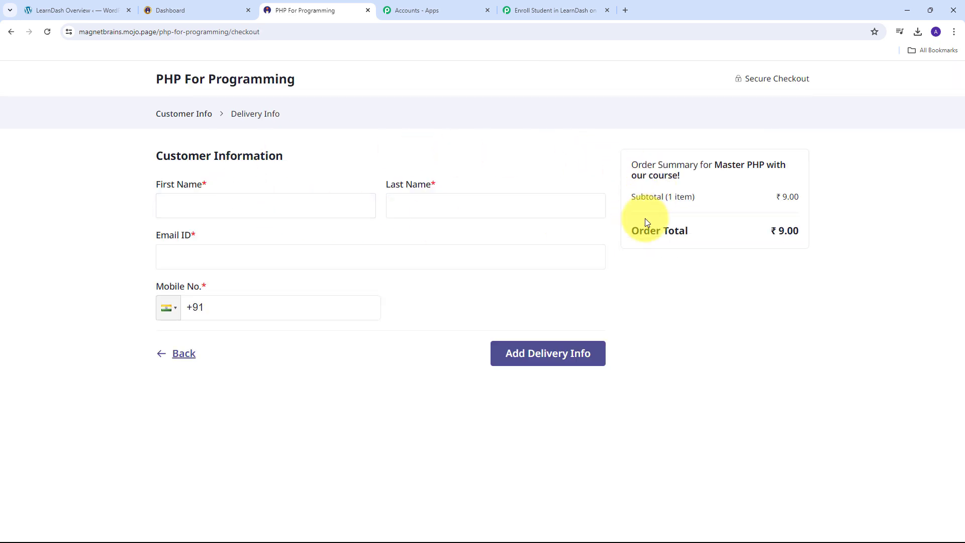
{"action": "left_click", "coordinate": [204, 208]}
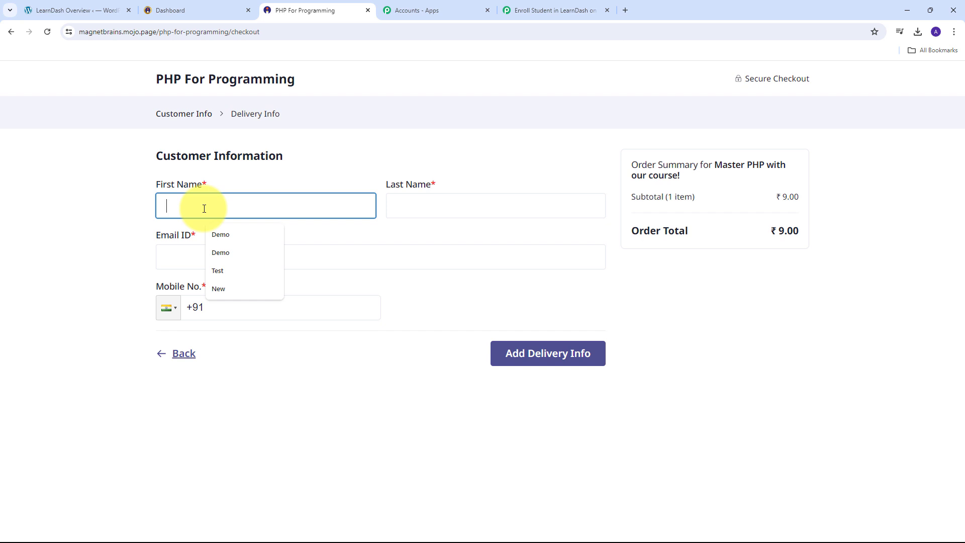
{"action": "key", "text": "Tab"}
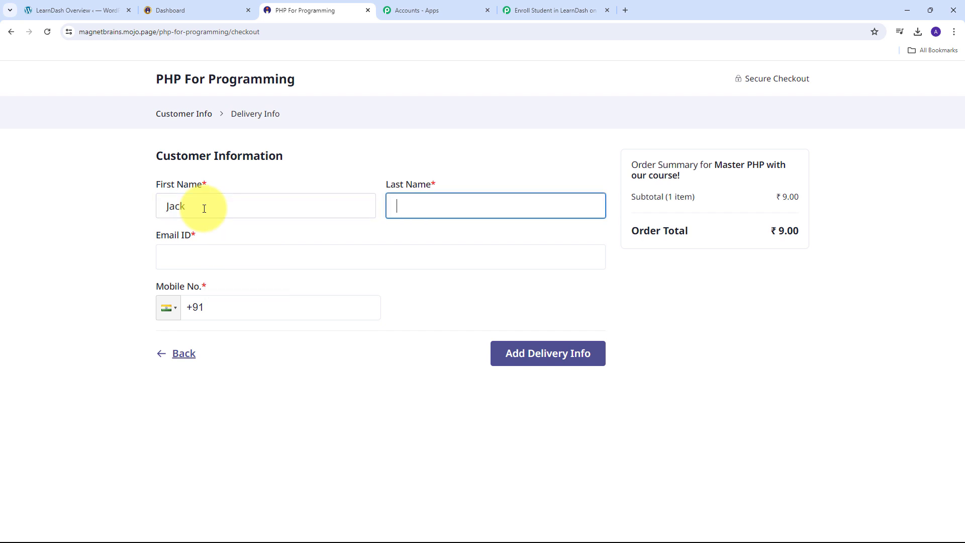
{"action": "key", "text": "Tab"}
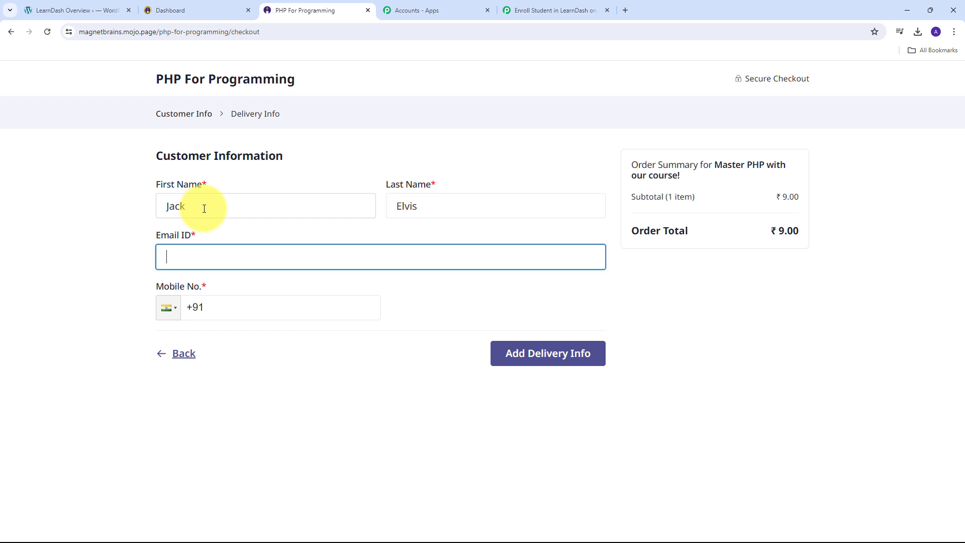
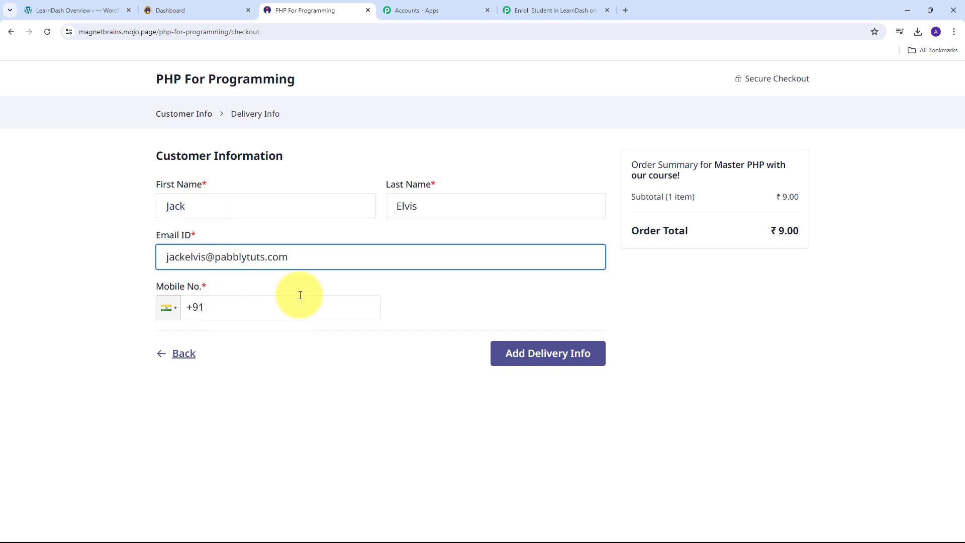
{"action": "left_click", "coordinate": [258, 308]}
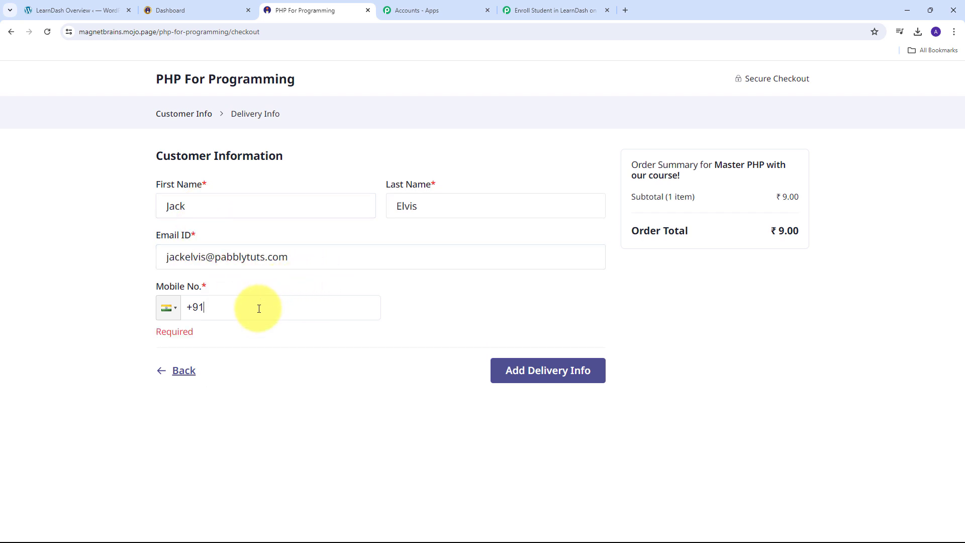
{"action": "type", "text": "97979-79797"}
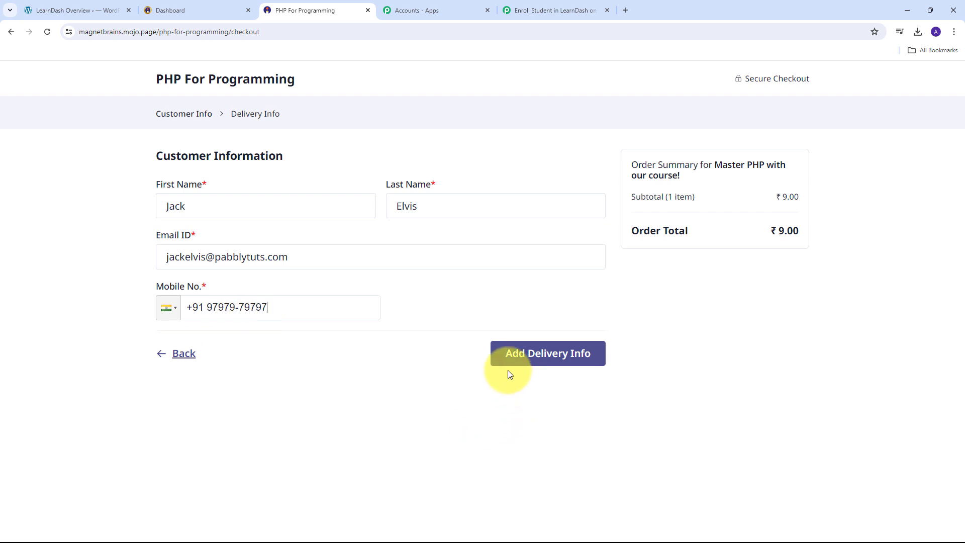
{"action": "left_click", "coordinate": [553, 359]}
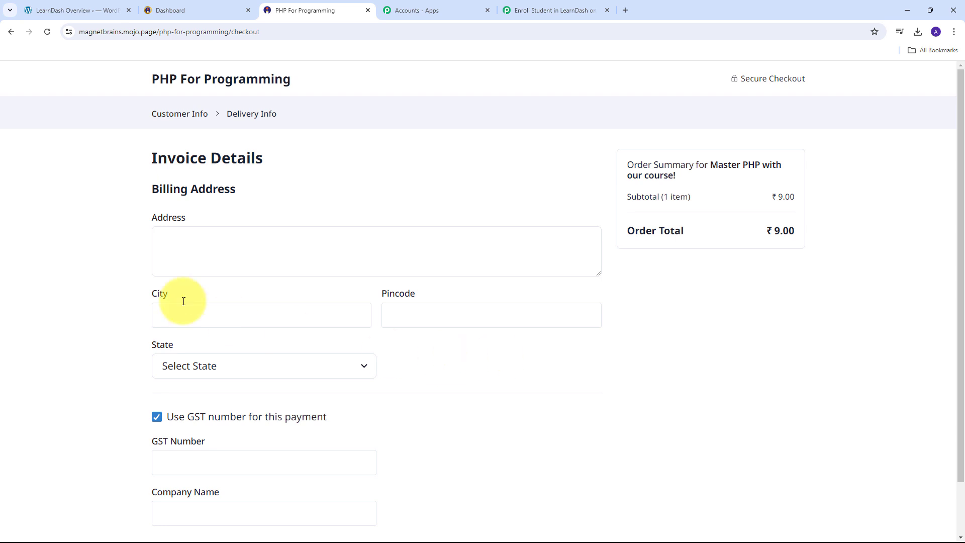
- Enter the billing street, city and pincode, choose Madhya Pradesh, and untick GST number
{"action": "left_click", "coordinate": [215, 257]}
{"action": "type", "text": "Ol"}
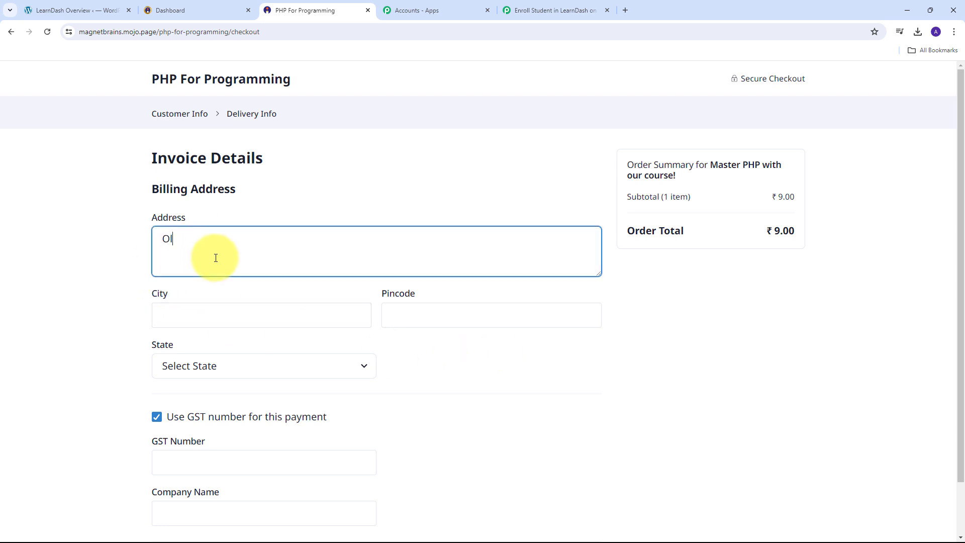
{"action": "type", "text": "d Street"}
{"action": "key", "text": "Tab"}
{"action": "type", "text": "In"}
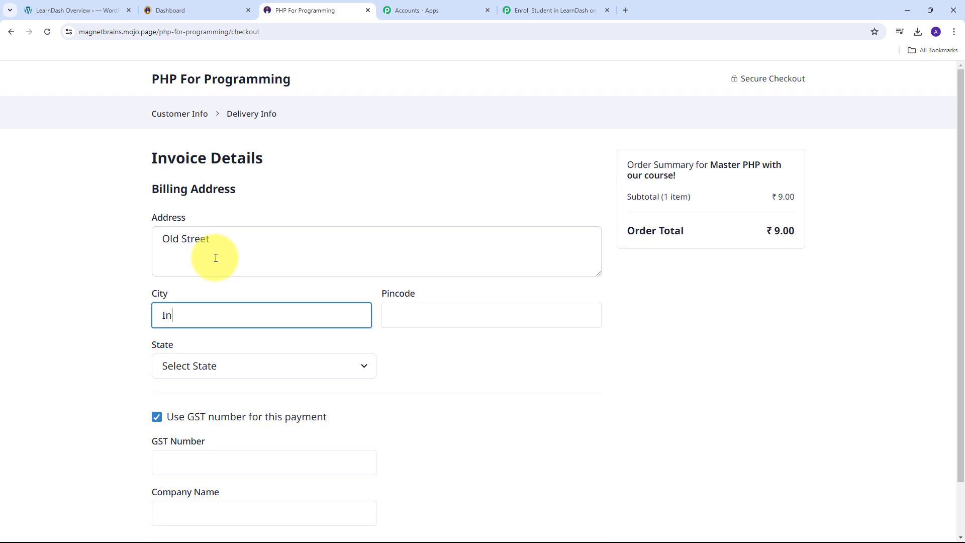
{"action": "type", "text": "dore"}
{"action": "key", "text": "Tab"}
{"action": "type", "text": "555555"}
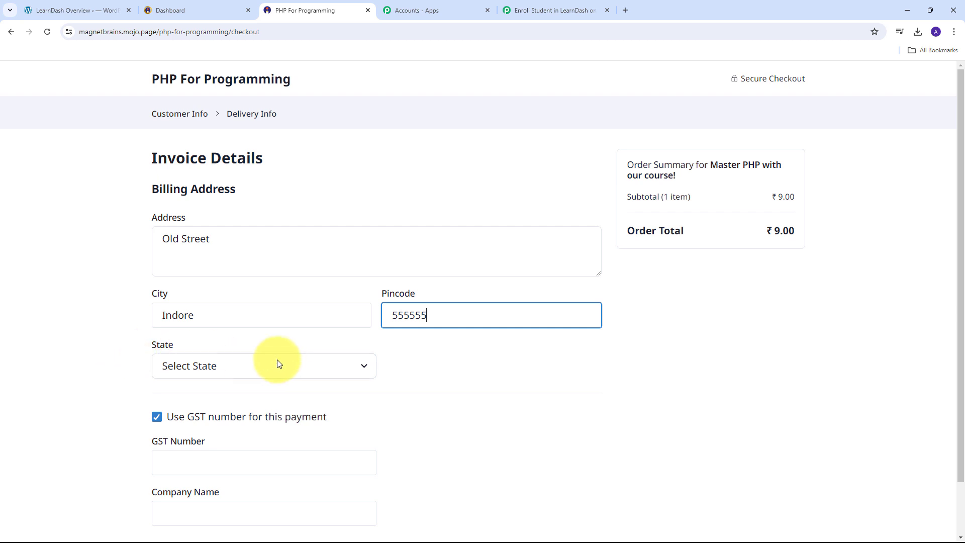
{"action": "left_click", "coordinate": [363, 371]}
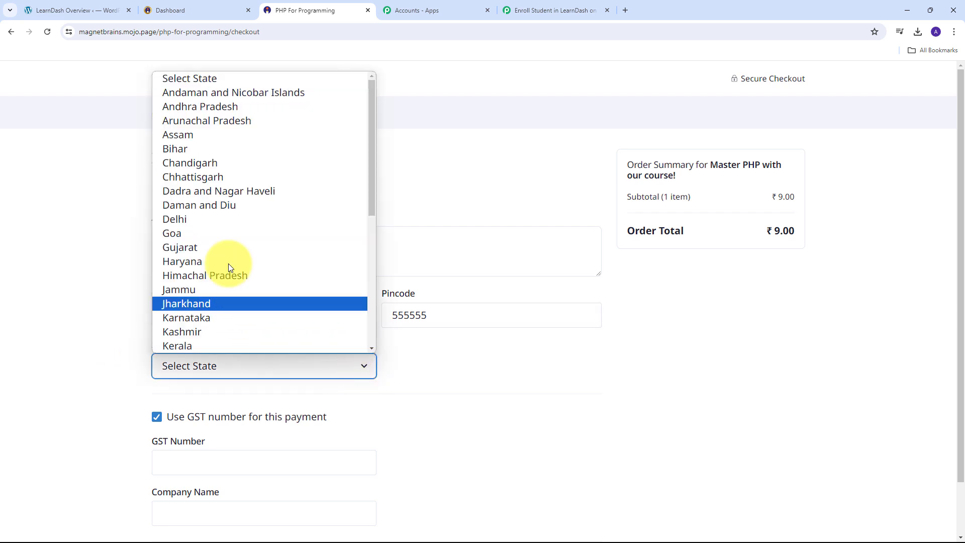
{"action": "scroll", "coordinate": [214, 240], "scroll_direction": "down", "scroll_amount": 4}
{"action": "scroll", "coordinate": [188, 228], "scroll_direction": "up", "scroll_amount": 1}
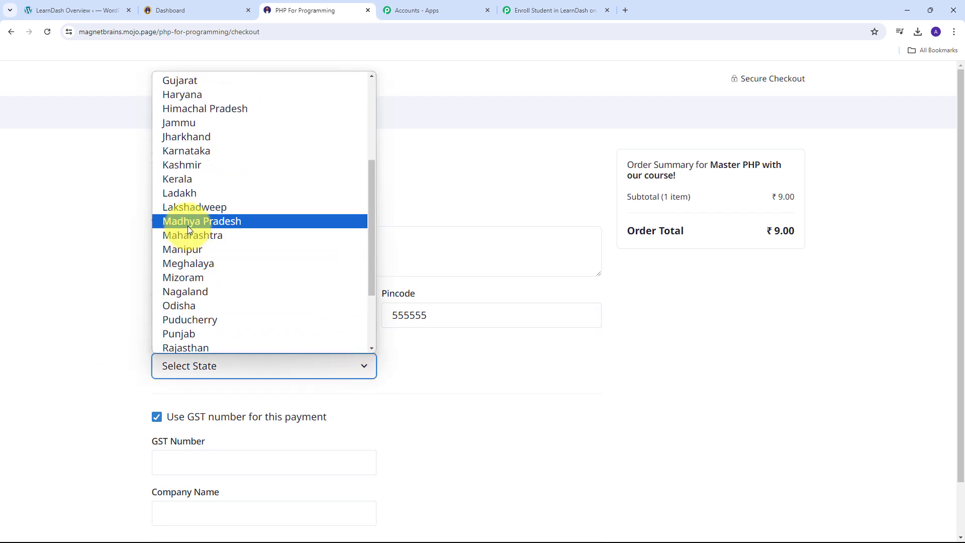
{"action": "left_click", "coordinate": [240, 224]}
{"action": "scroll", "coordinate": [374, 292], "scroll_direction": "down", "scroll_amount": 1}
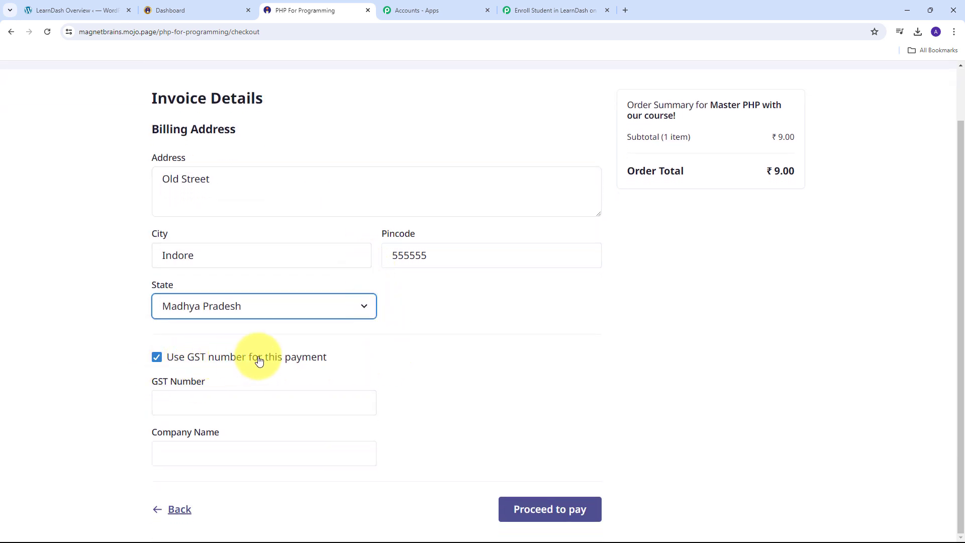
{"action": "left_click", "coordinate": [156, 357]}
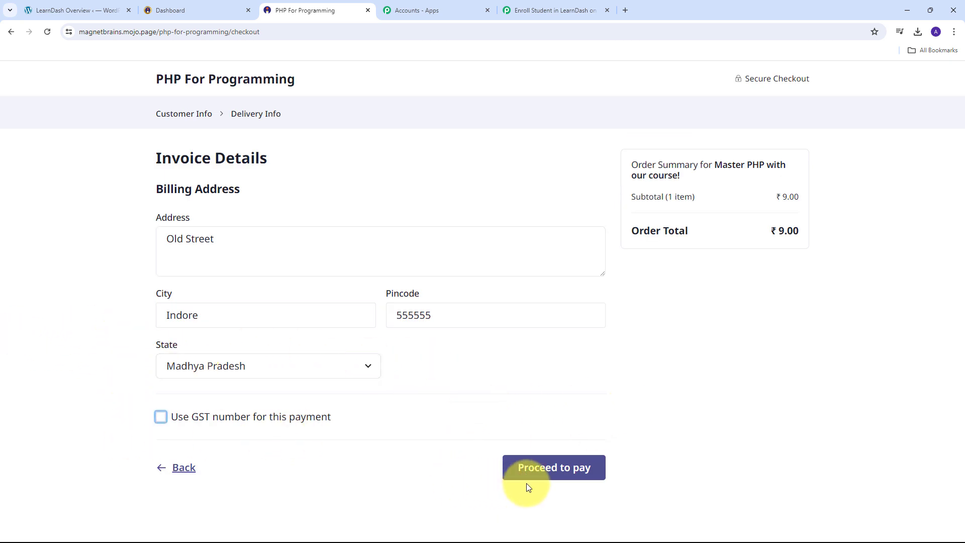
- Proceed to pay the ₹9 order using Credit / Debit Cards
{"action": "left_click", "coordinate": [562, 475]}
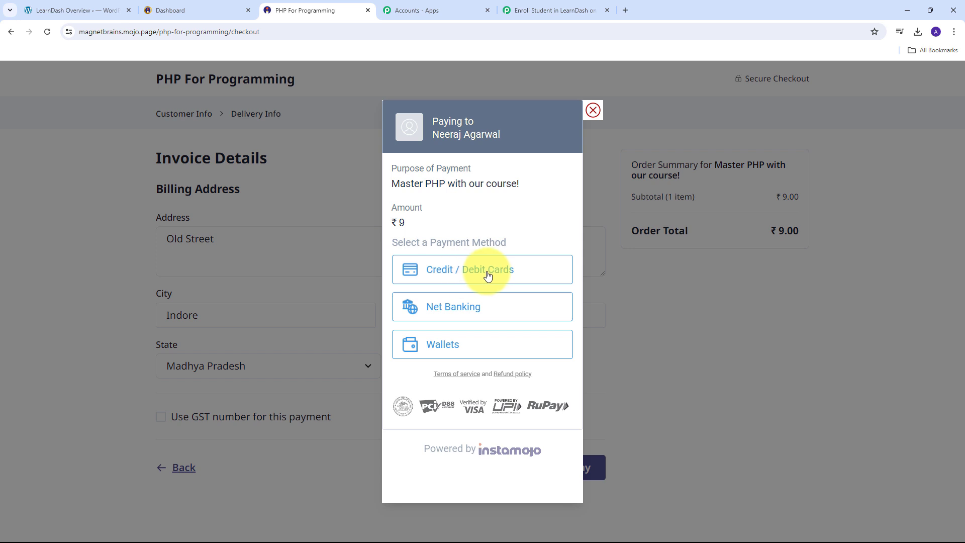
{"action": "left_click", "coordinate": [461, 270]}
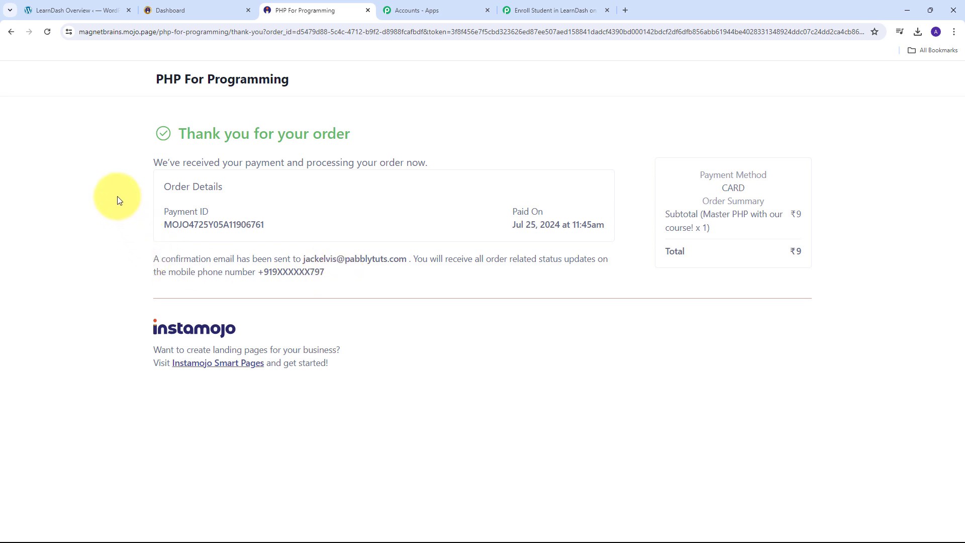
- Return to the workflow and check the captured payment status, amount and Page Id
{"action": "left_click", "coordinate": [532, 6]}
{"action": "scroll", "coordinate": [522, 271], "scroll_direction": "down", "scroll_amount": 1}
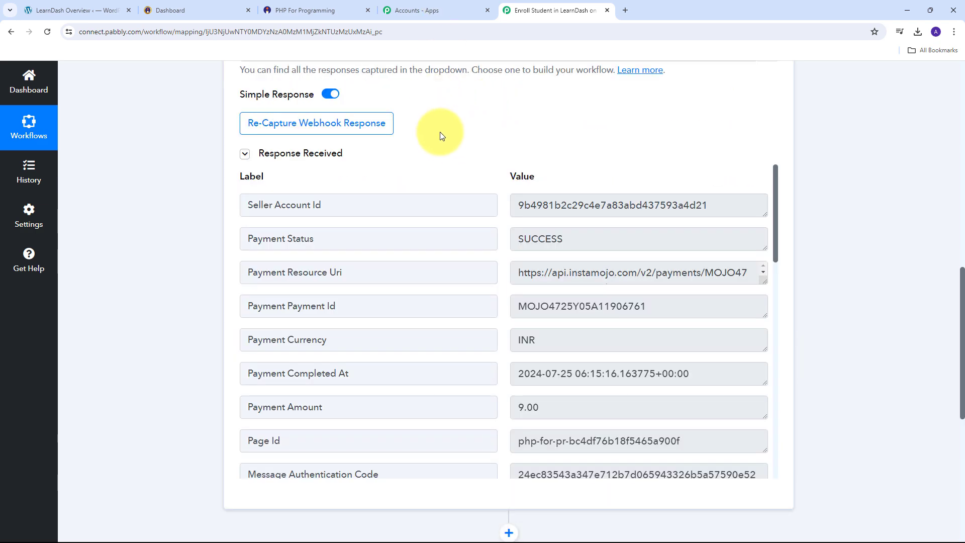
{"action": "scroll", "coordinate": [476, 273], "scroll_direction": "up", "scroll_amount": 3}
{"action": "scroll", "coordinate": [477, 272], "scroll_direction": "down", "scroll_amount": 1}
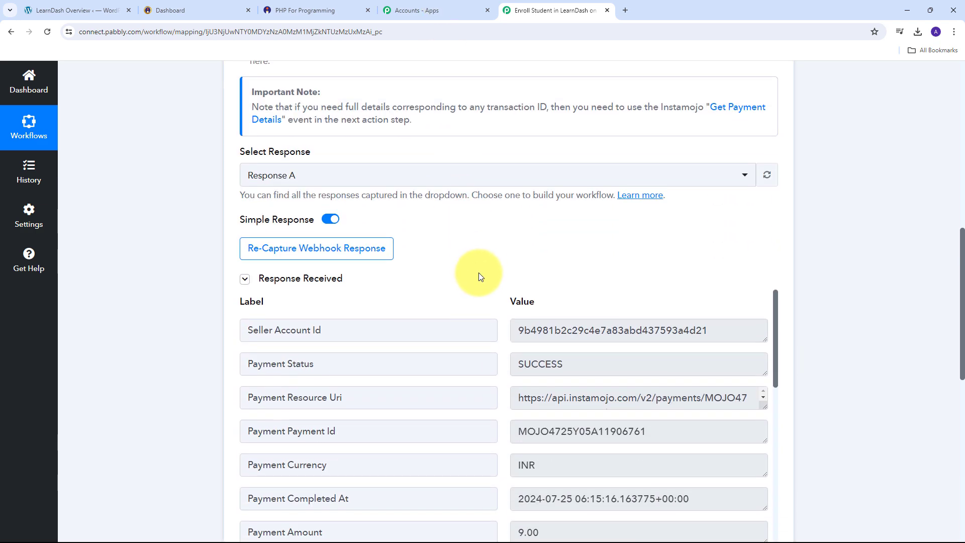
{"action": "scroll", "coordinate": [819, 221], "scroll_direction": "down", "scroll_amount": 1}
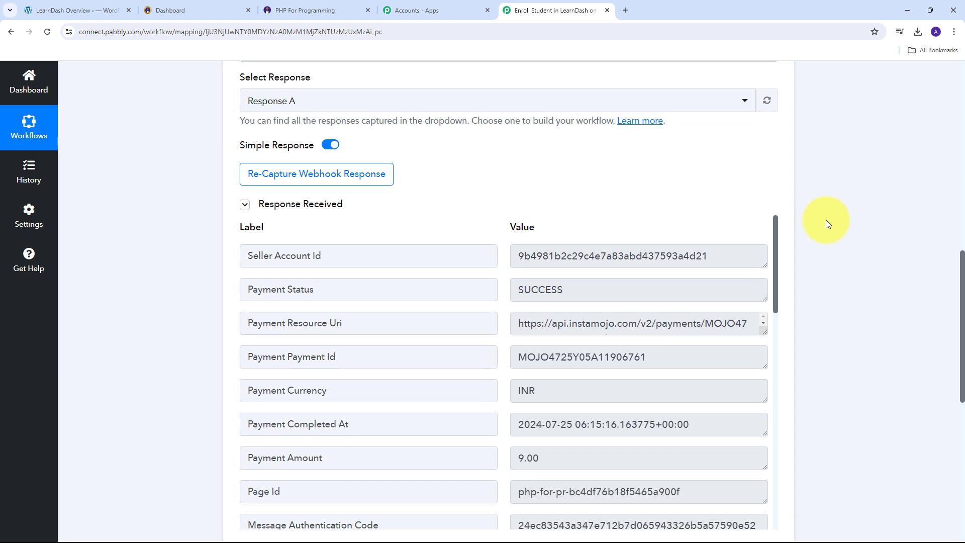
{"action": "left_click", "coordinate": [624, 284]}
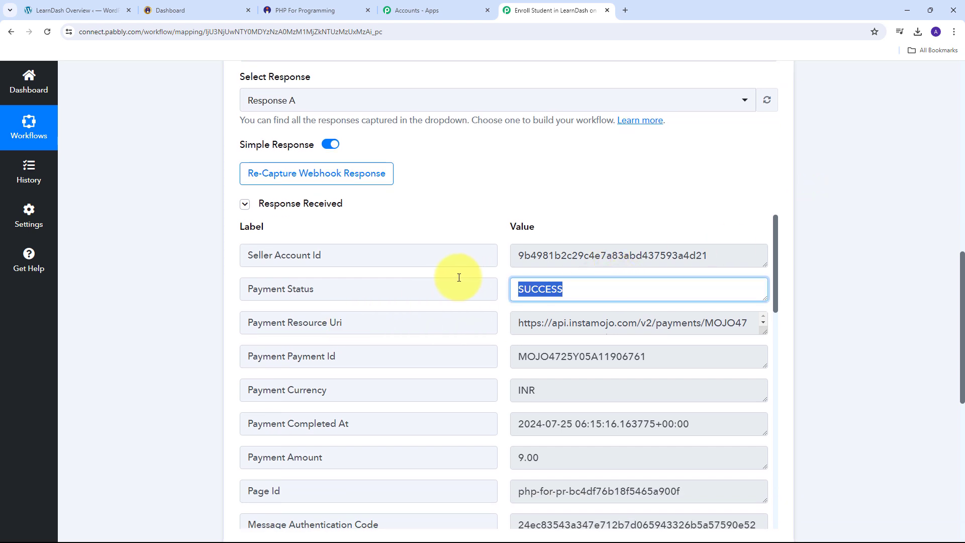
{"action": "scroll", "coordinate": [621, 185], "scroll_direction": "down", "scroll_amount": 2}
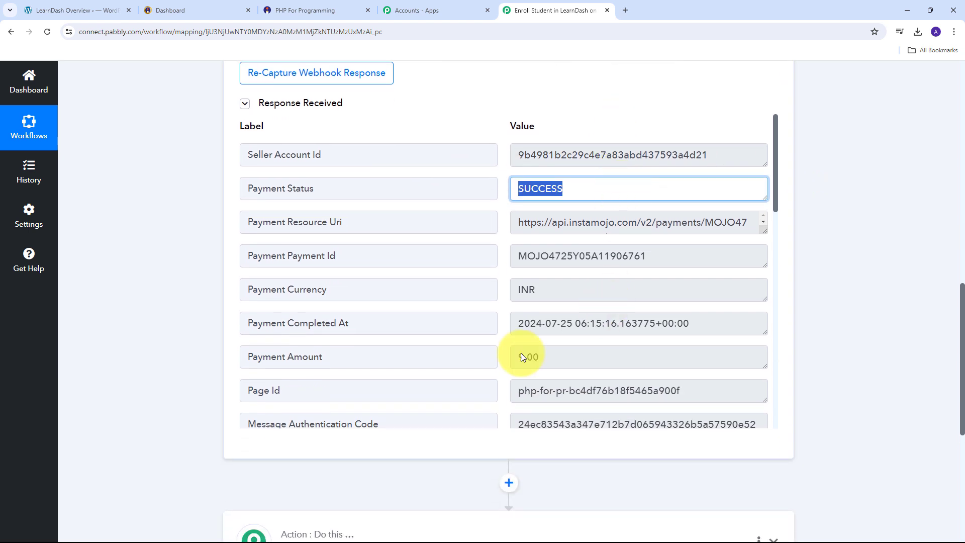
{"action": "left_click", "coordinate": [578, 356]}
{"action": "scroll", "coordinate": [645, 292], "scroll_direction": "down", "scroll_amount": 1}
{"action": "scroll", "coordinate": [645, 293], "scroll_direction": "down", "scroll_amount": 2}
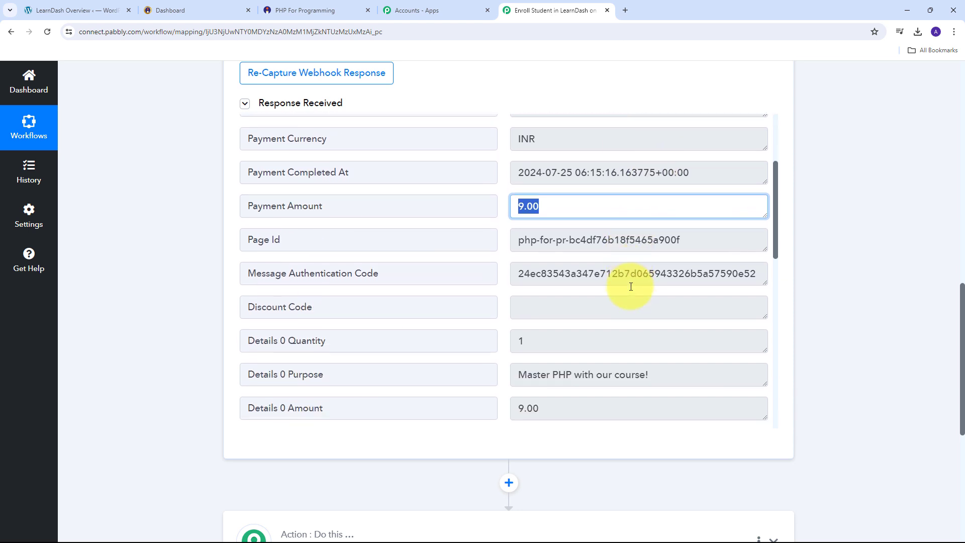
{"action": "left_click", "coordinate": [700, 241]}
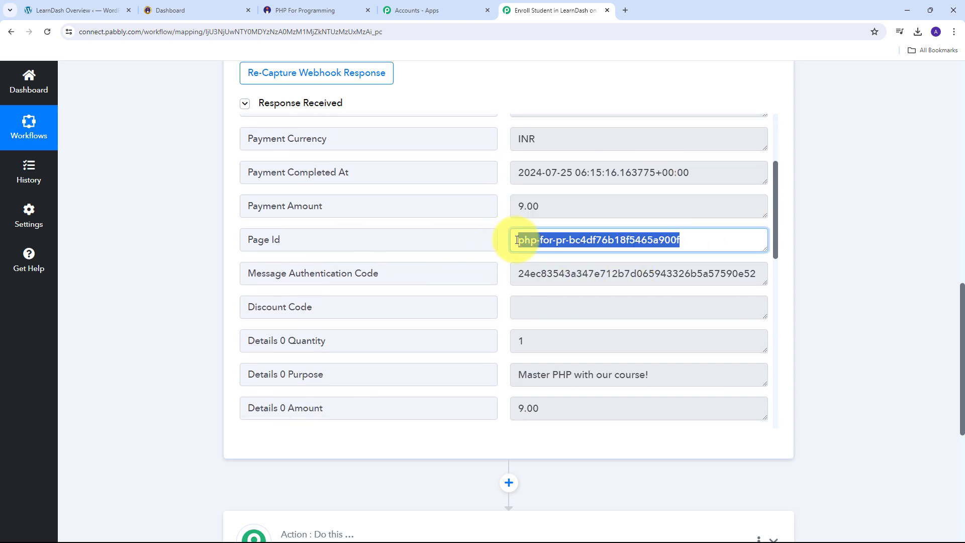
{"action": "scroll", "coordinate": [517, 240], "scroll_direction": "down", "scroll_amount": 1}
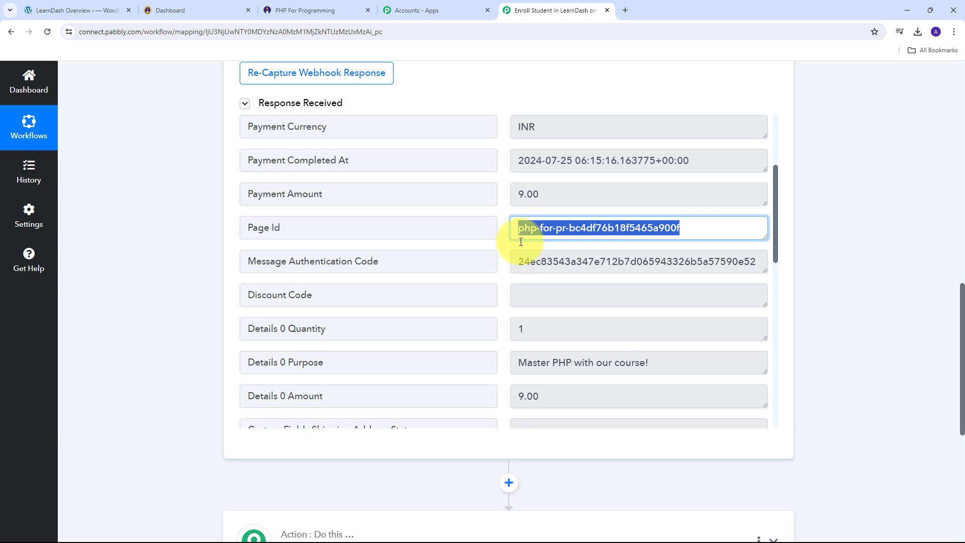
- Check the captured purpose, buyer name, e-mail, and billing address, city, country, postal code, state
{"action": "left_click_drag", "start_coordinate": [673, 325], "coordinate": [499, 323]}
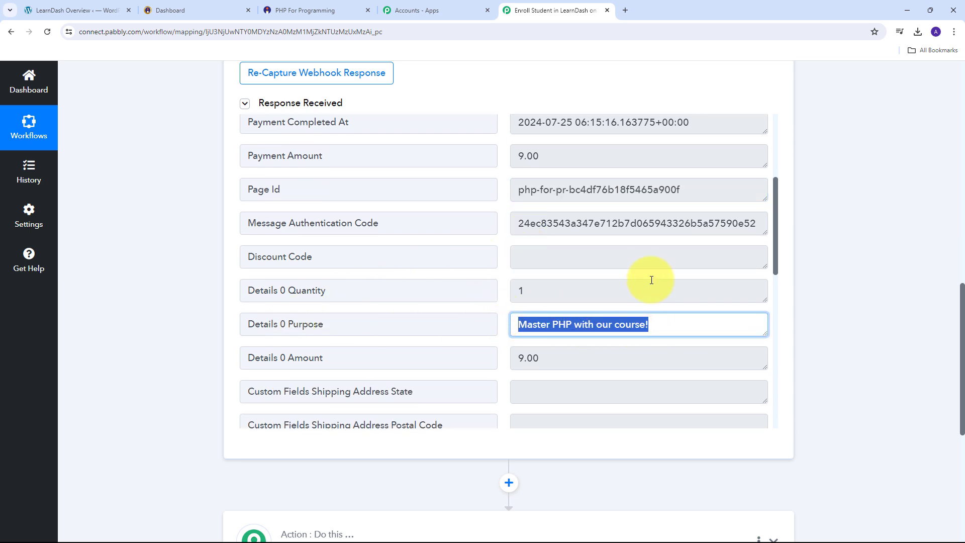
{"action": "scroll", "coordinate": [650, 276], "scroll_direction": "down", "scroll_amount": 2}
{"action": "scroll", "coordinate": [650, 279], "scroll_direction": "down", "scroll_amount": 7}
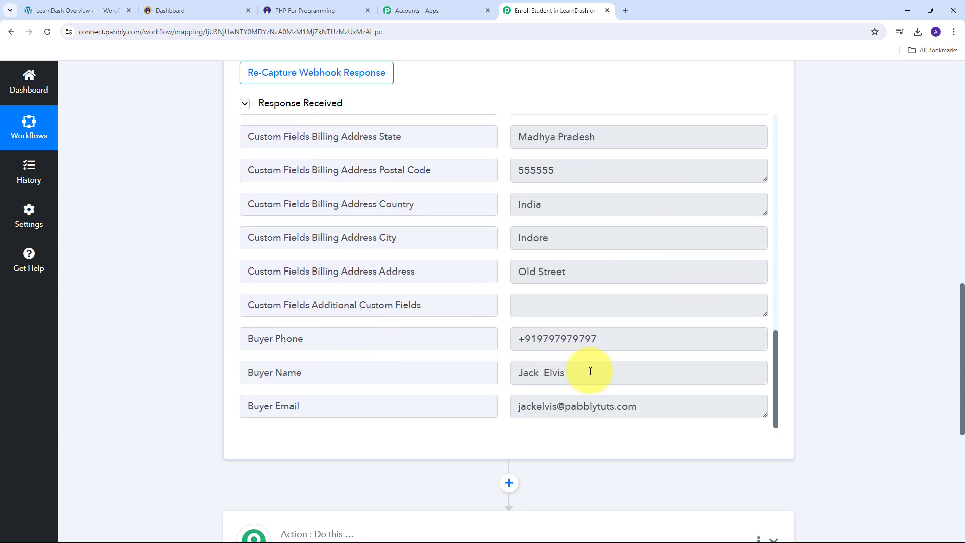
{"action": "left_click_drag", "start_coordinate": [587, 370], "coordinate": [476, 370]}
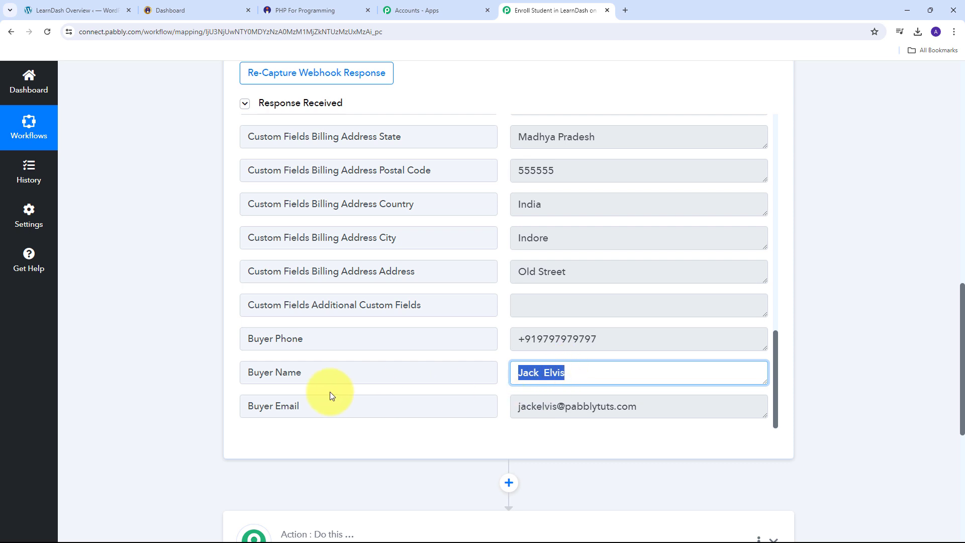
{"action": "left_click_drag", "start_coordinate": [668, 406], "coordinate": [440, 399]}
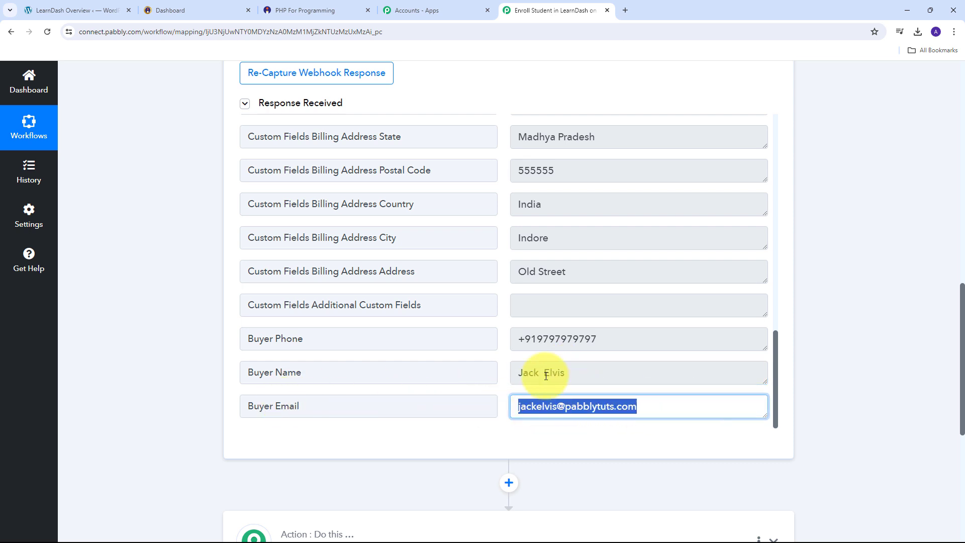
{"action": "left_click_drag", "start_coordinate": [650, 339], "coordinate": [401, 333]}
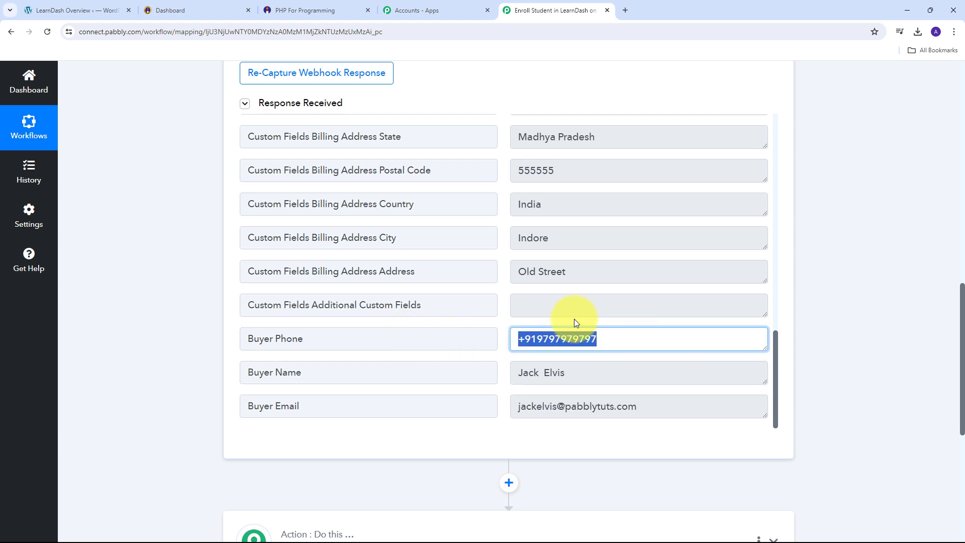
{"action": "scroll", "coordinate": [572, 324], "scroll_direction": "up", "scroll_amount": 2}
{"action": "left_click_drag", "start_coordinate": [644, 373], "coordinate": [416, 372]}
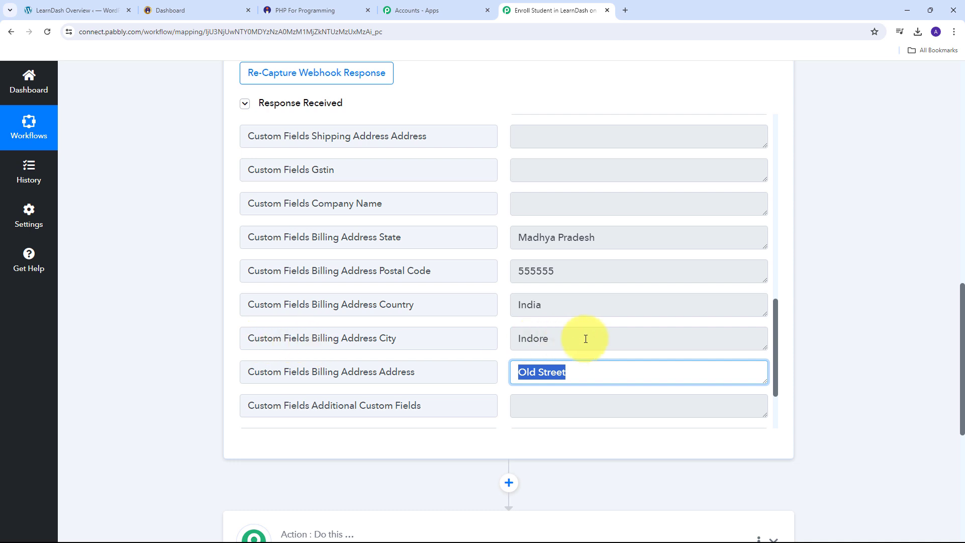
{"action": "left_click_drag", "start_coordinate": [585, 338], "coordinate": [428, 338]}
{"action": "left_click_drag", "start_coordinate": [544, 306], "coordinate": [482, 305]}
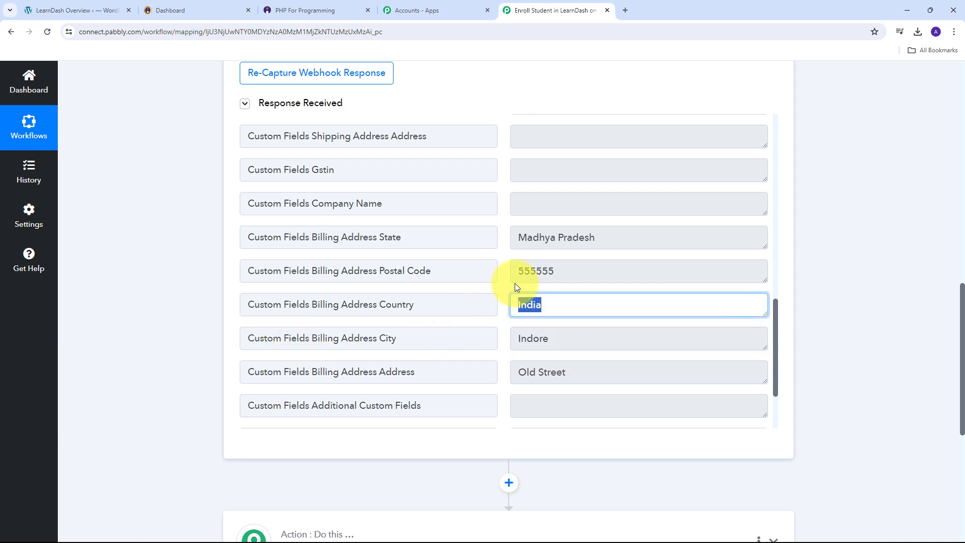
{"action": "left_click_drag", "start_coordinate": [564, 272], "coordinate": [476, 277]}
{"action": "left_click_drag", "start_coordinate": [626, 232], "coordinate": [401, 258]}
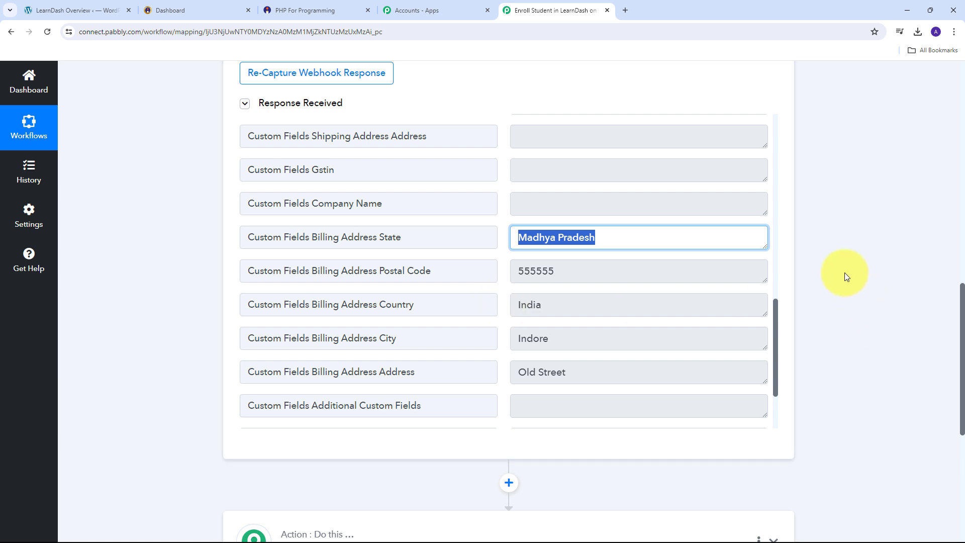
{"action": "scroll", "coordinate": [839, 261], "scroll_direction": "down", "scroll_amount": 4}
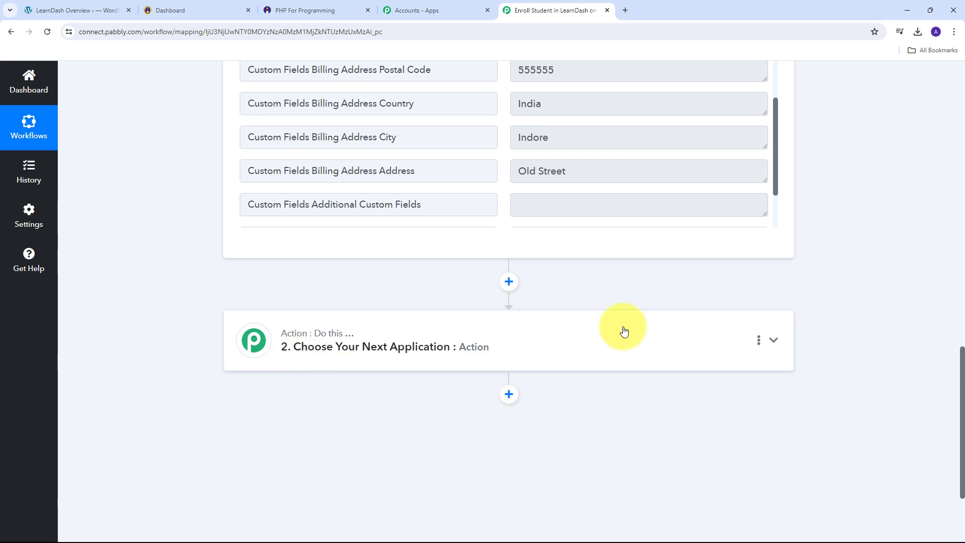
- Add WordPress with the Create a User event as step two and begin connecting an account
{"action": "left_click", "coordinate": [773, 340]}
{"action": "scroll", "coordinate": [326, 317], "scroll_direction": "up", "scroll_amount": 3}
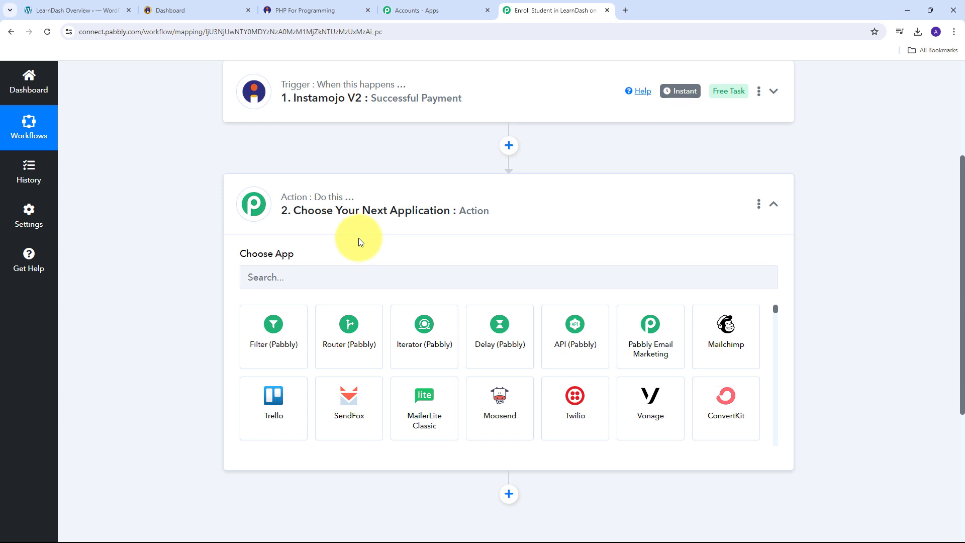
{"action": "left_click", "coordinate": [279, 276]}
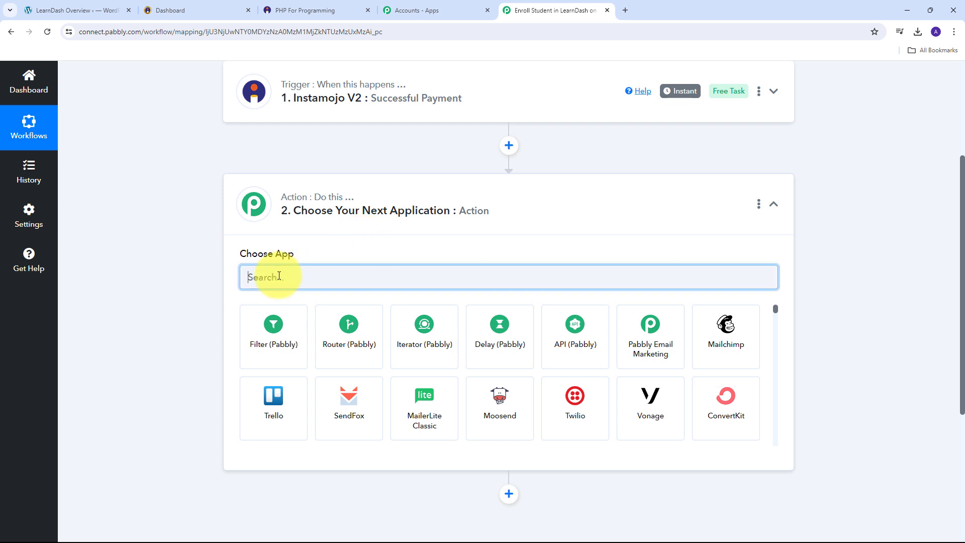
{"action": "type", "text": "Wo"}
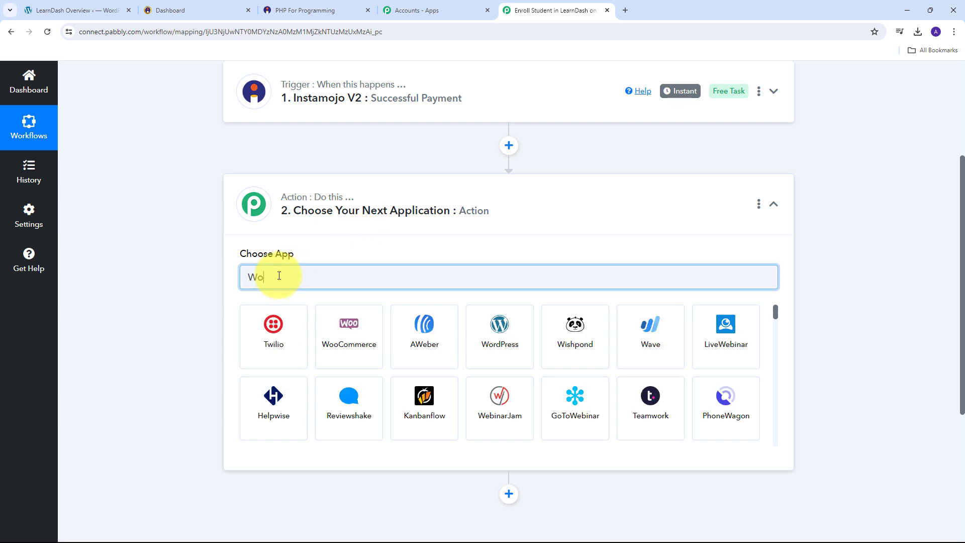
{"action": "type", "text": "rdpress"}
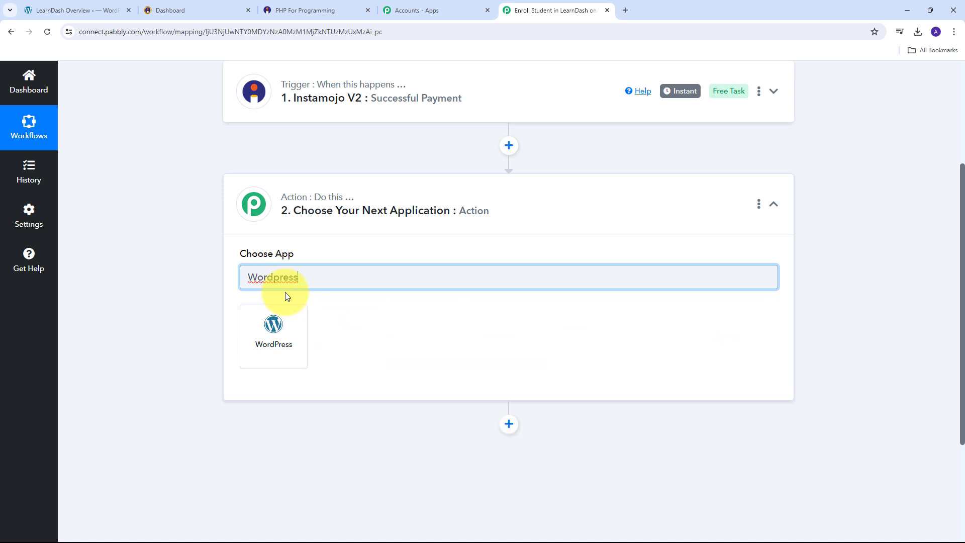
{"action": "left_click", "coordinate": [279, 327]}
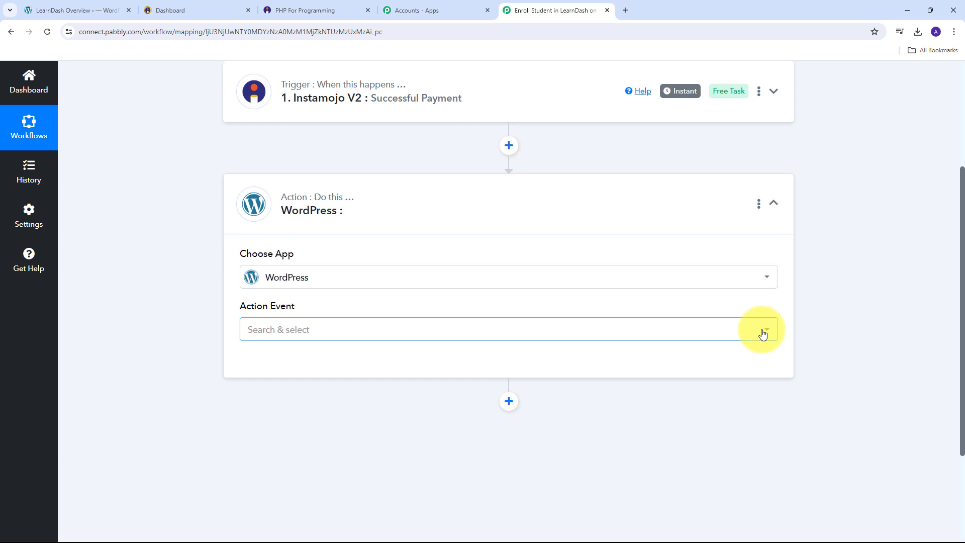
{"action": "left_click", "coordinate": [765, 329]}
{"action": "scroll", "coordinate": [281, 236], "scroll_direction": "down", "scroll_amount": 1}
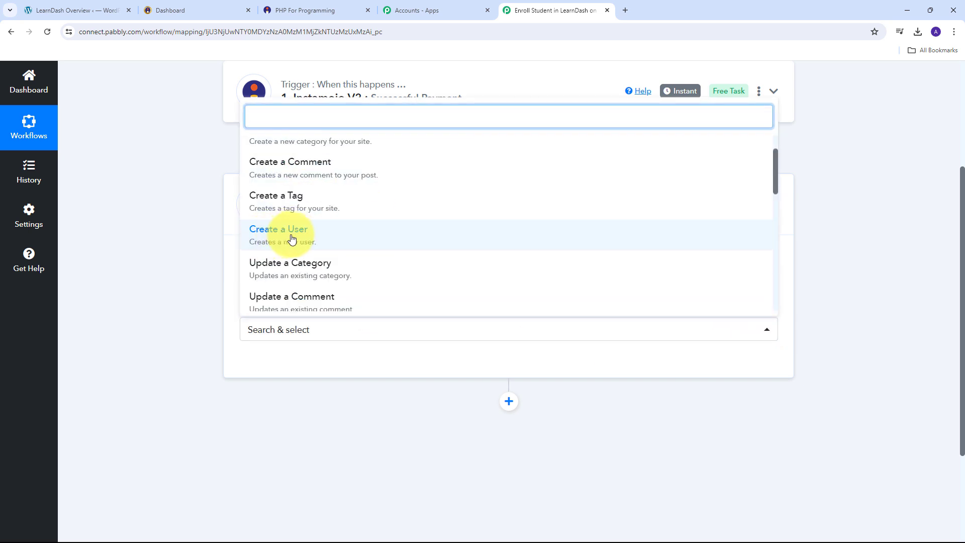
{"action": "left_click", "coordinate": [291, 238]}
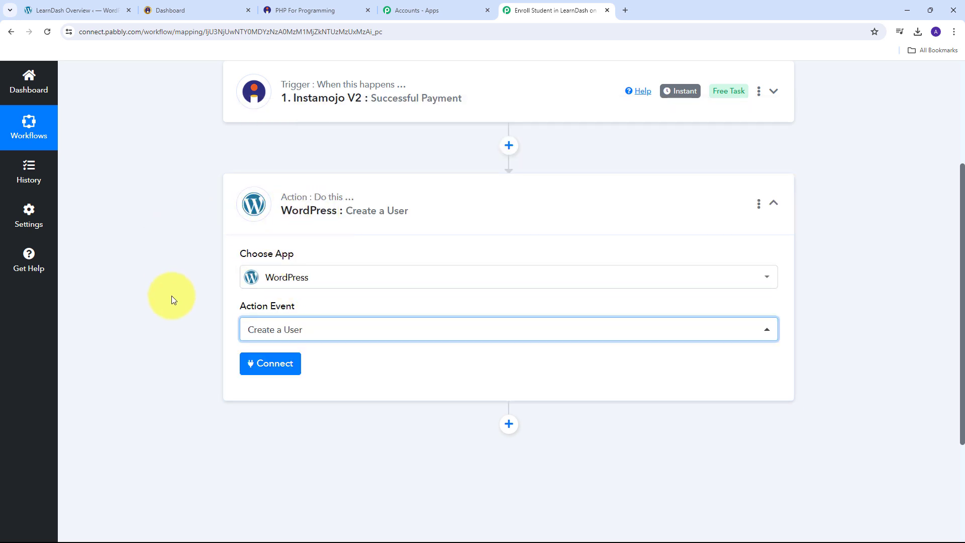
{"action": "left_click", "coordinate": [261, 367]}
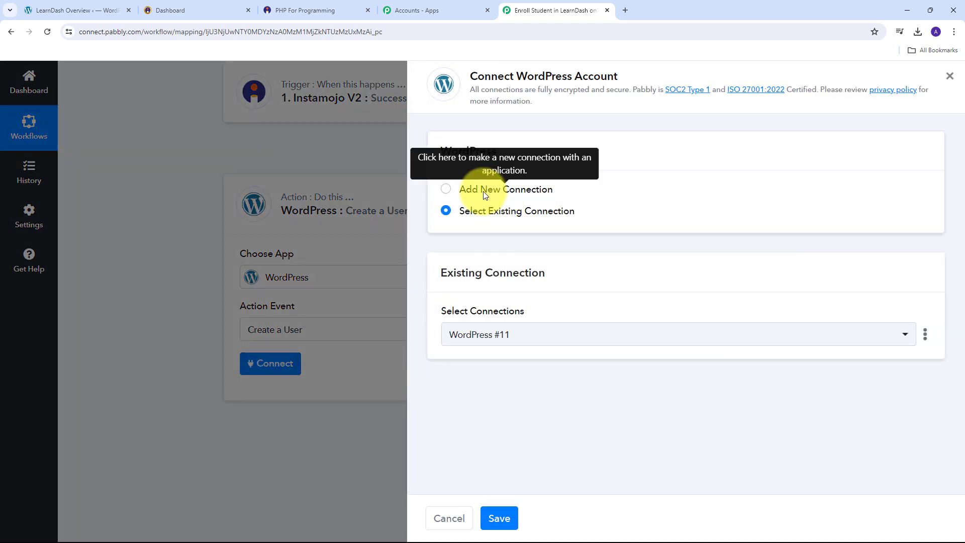
- Start a new WordPress connection form, then switch to the site's LearnDash Overview tab
{"action": "left_click", "coordinate": [484, 191]}
{"action": "scroll", "coordinate": [482, 281], "scroll_direction": "down", "scroll_amount": 2}
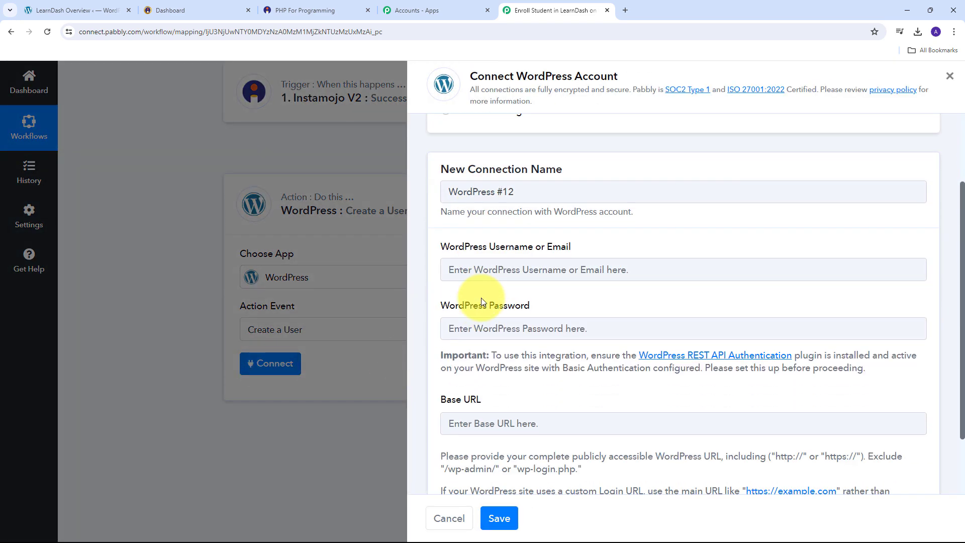
{"action": "scroll", "coordinate": [481, 301], "scroll_direction": "down", "scroll_amount": 2}
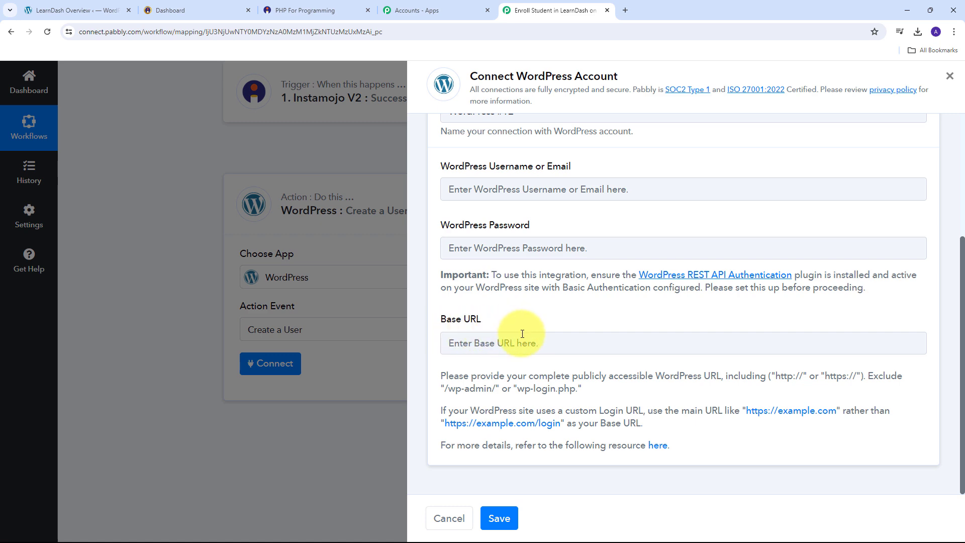
{"action": "left_click", "coordinate": [86, 4]}
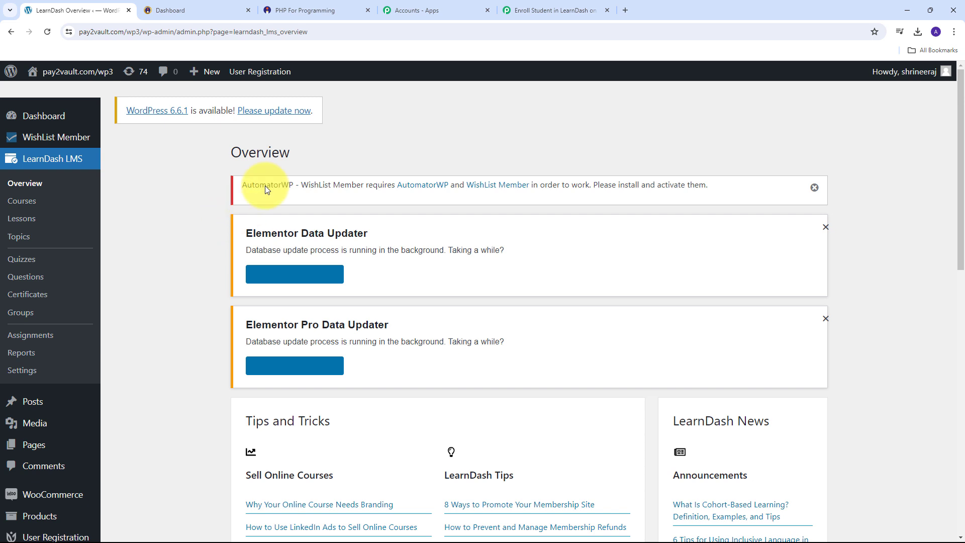
{"action": "left_click", "coordinate": [355, 32]}
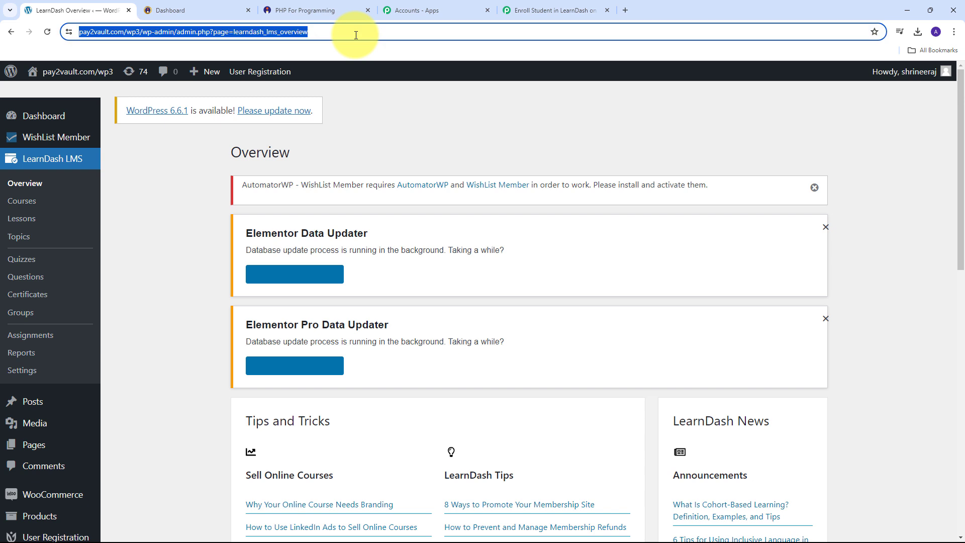
{"action": "left_click", "coordinate": [355, 35]}
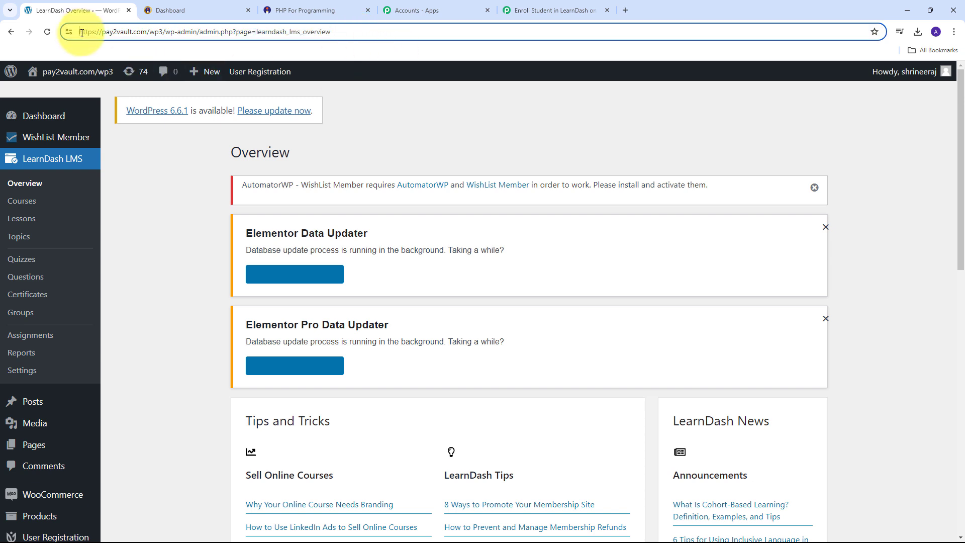
{"action": "left_click_drag", "start_coordinate": [82, 33], "coordinate": [165, 33]}
{"action": "key", "text": "ctrl+c"}
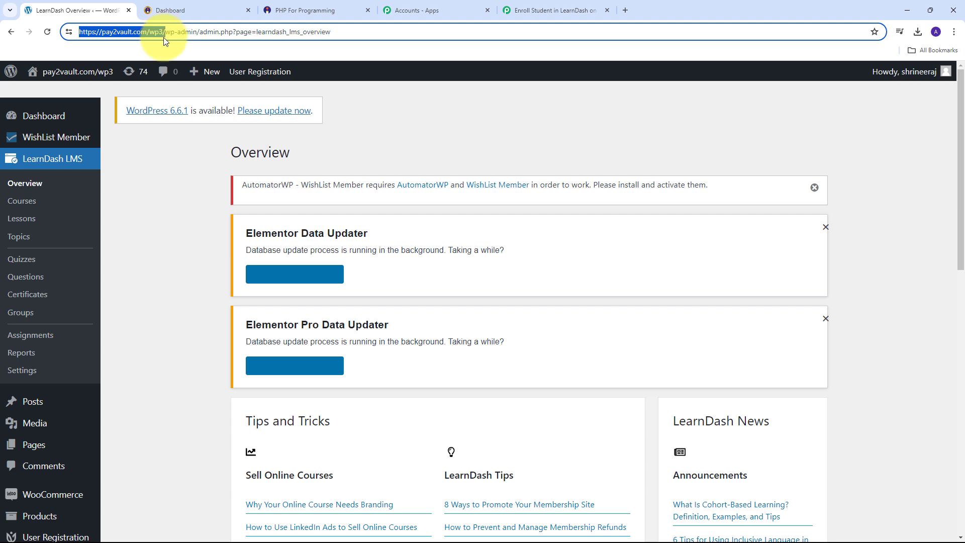
{"action": "left_click", "coordinate": [545, 11]}
{"action": "left_click", "coordinate": [494, 342]}
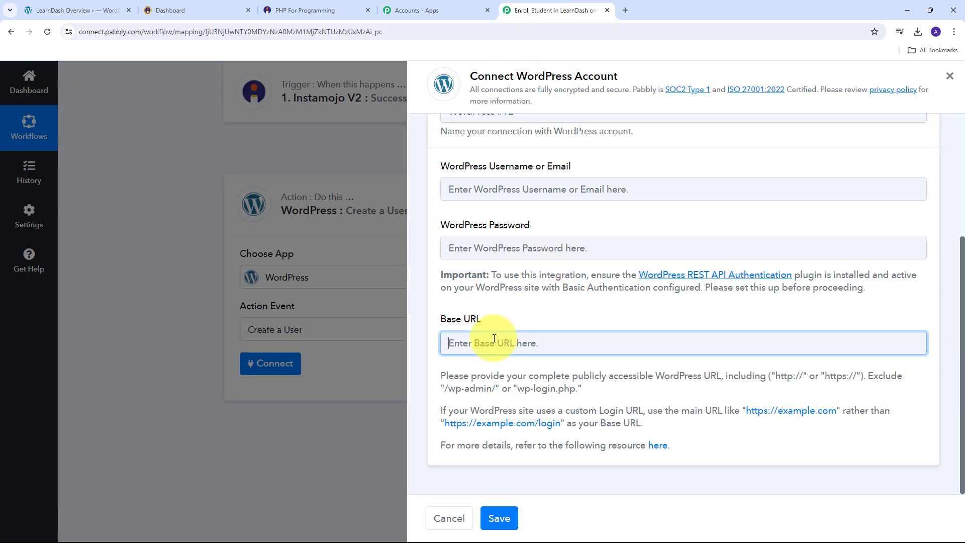
{"action": "key", "text": "ctrl+v"}
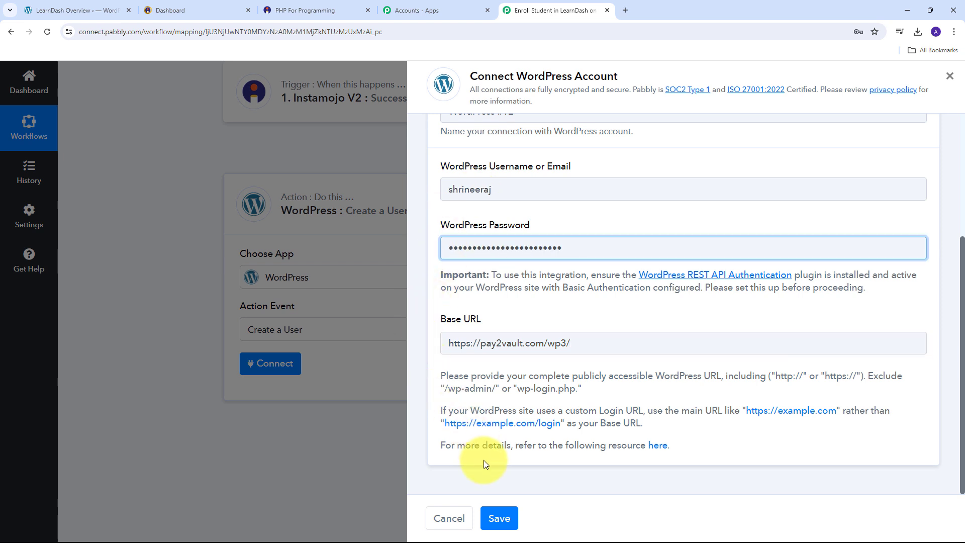
{"action": "left_click", "coordinate": [499, 519]}
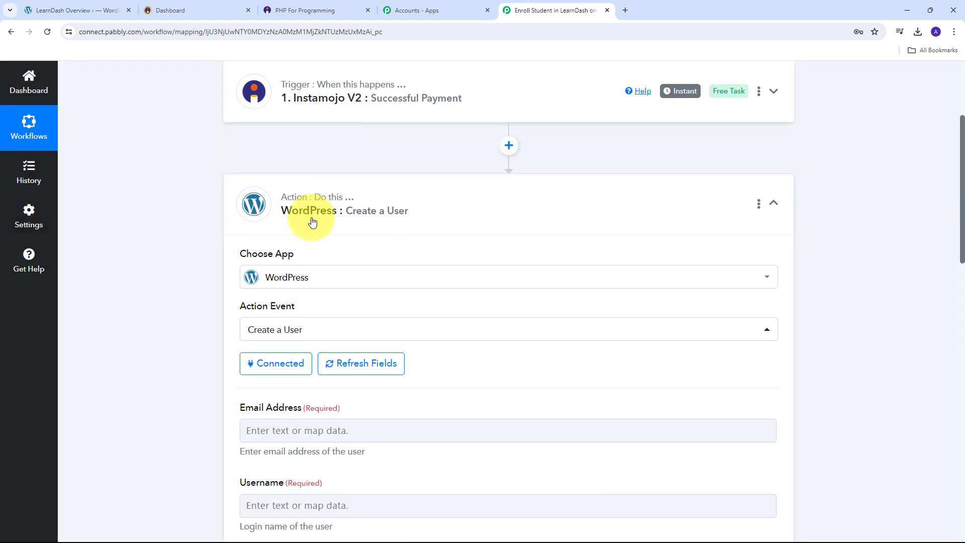
- Review the Create a User fields, then open the data list for Email Address
{"action": "scroll", "coordinate": [411, 194], "scroll_direction": "down", "scroll_amount": 5}
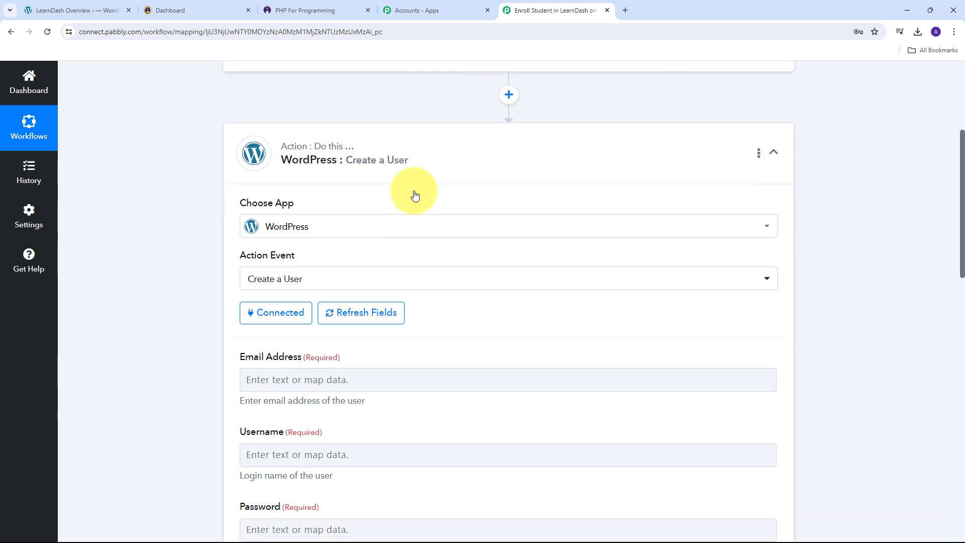
{"action": "scroll", "coordinate": [254, 262], "scroll_direction": "down", "scroll_amount": 3}
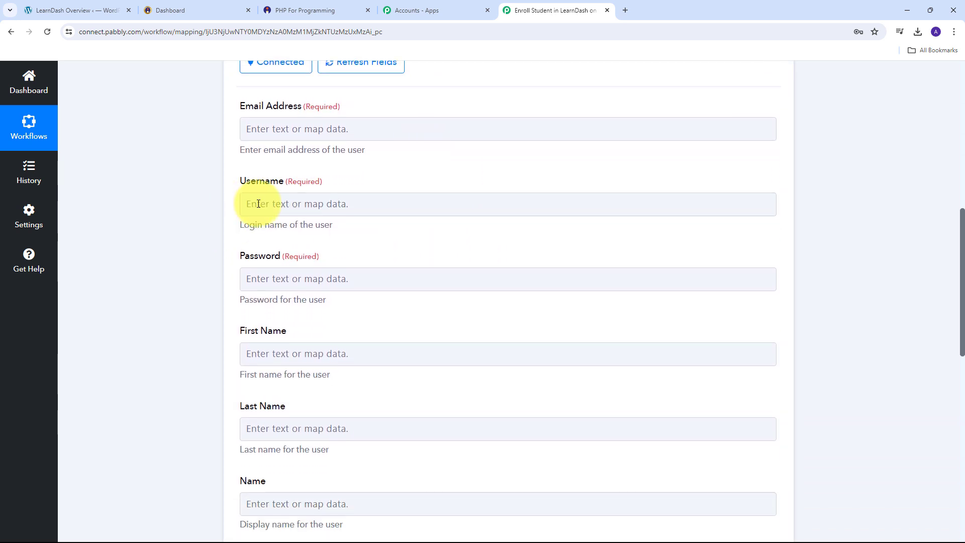
{"action": "scroll", "coordinate": [207, 149], "scroll_direction": "up", "scroll_amount": 3}
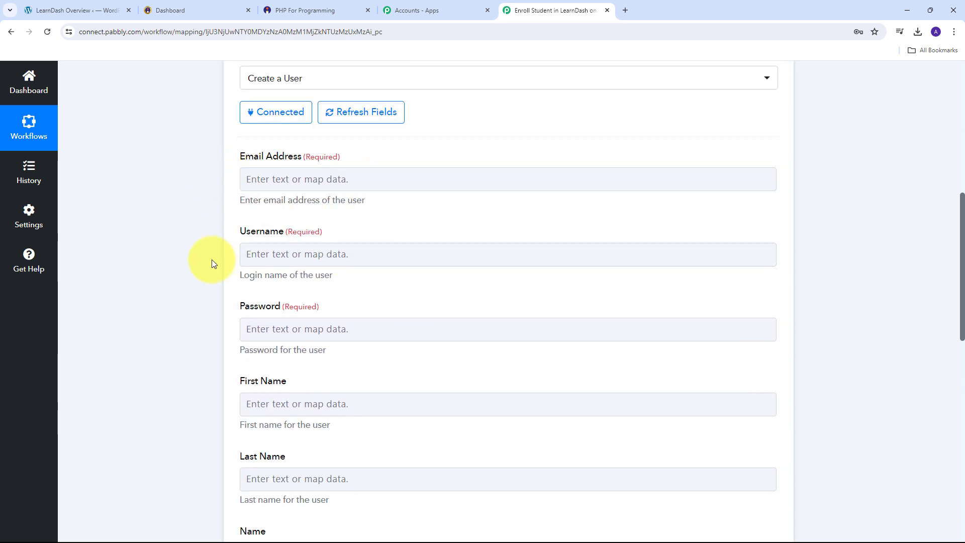
{"action": "scroll", "coordinate": [387, 312], "scroll_direction": "down", "scroll_amount": 1}
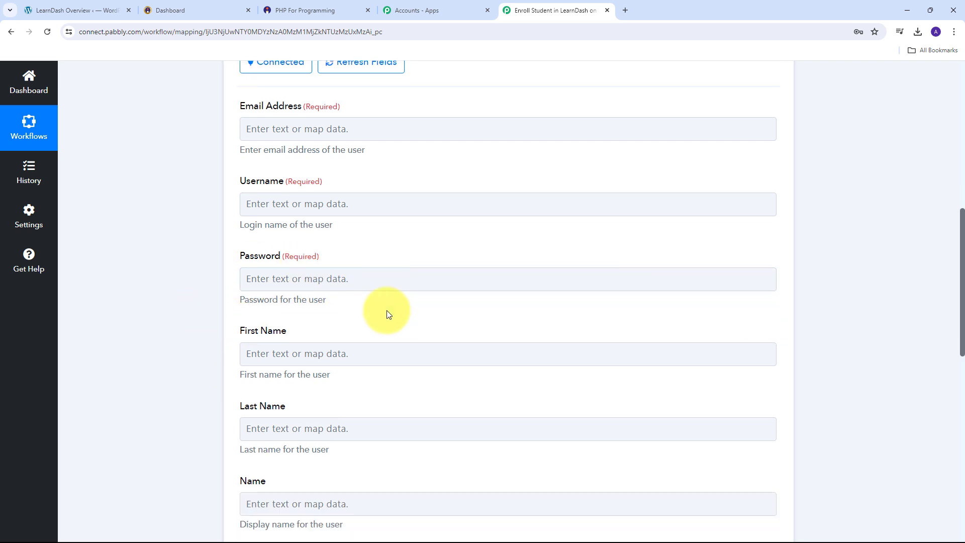
{"action": "scroll", "coordinate": [387, 306], "scroll_direction": "down", "scroll_amount": 3}
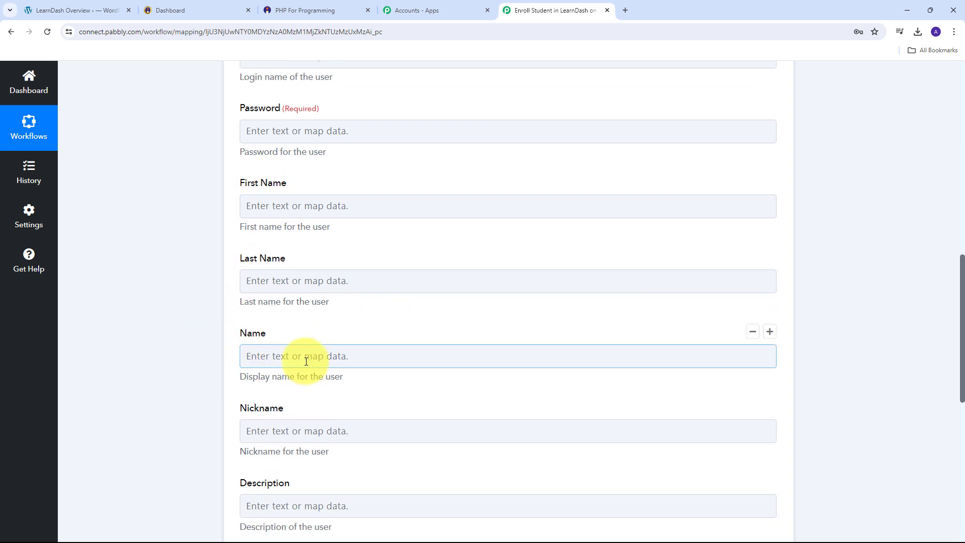
{"action": "scroll", "coordinate": [301, 356], "scroll_direction": "up", "scroll_amount": 3}
{"action": "scroll", "coordinate": [212, 249], "scroll_direction": "up", "scroll_amount": 1}
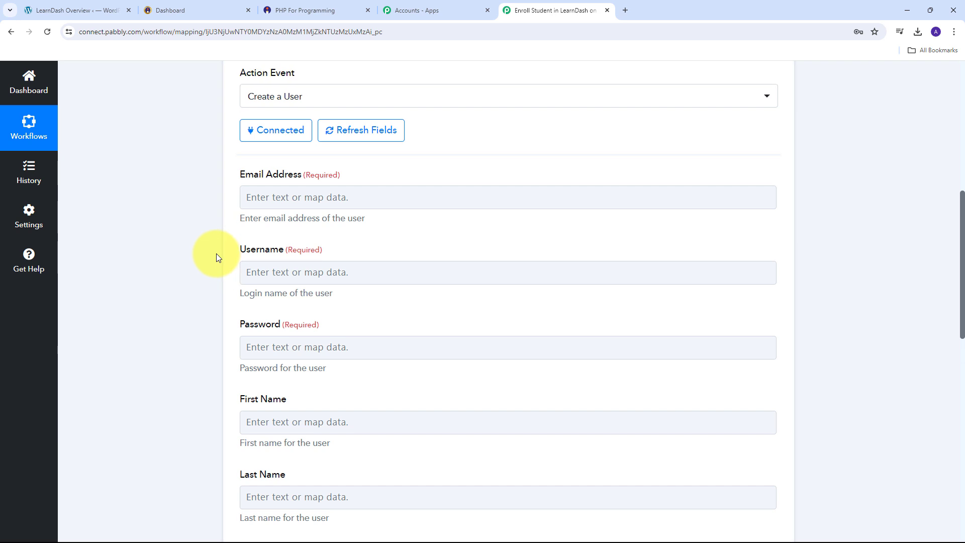
{"action": "left_click", "coordinate": [504, 371]}
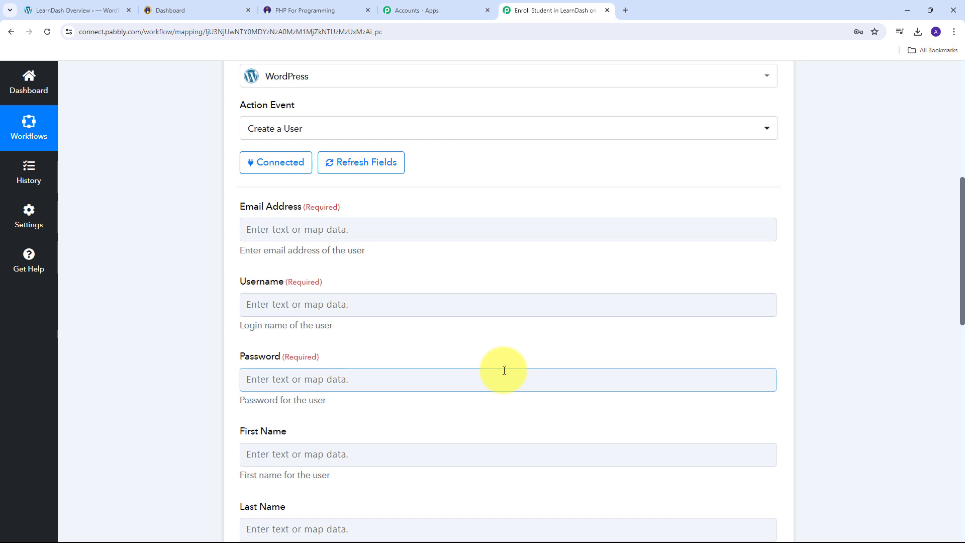
{"action": "left_click", "coordinate": [223, 253]}
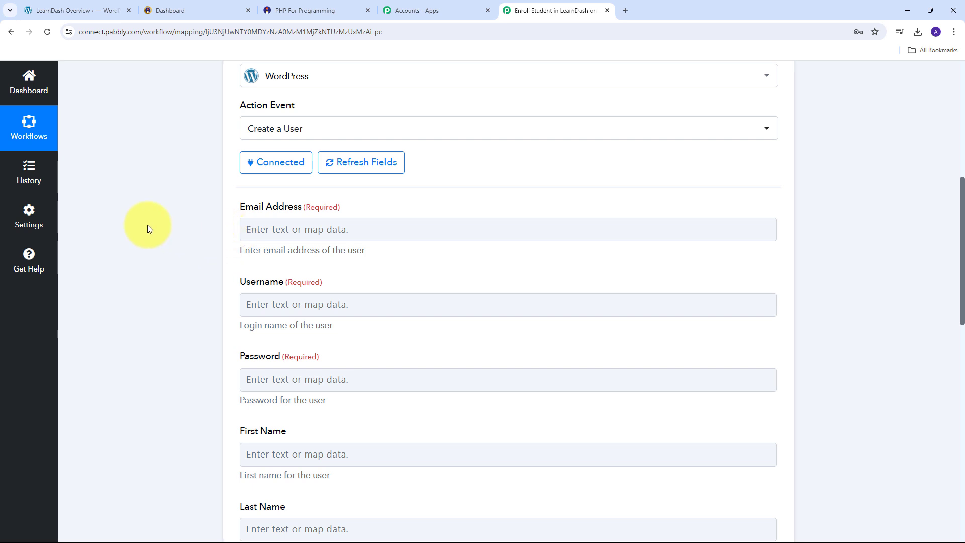
{"action": "left_click", "coordinate": [298, 220]}
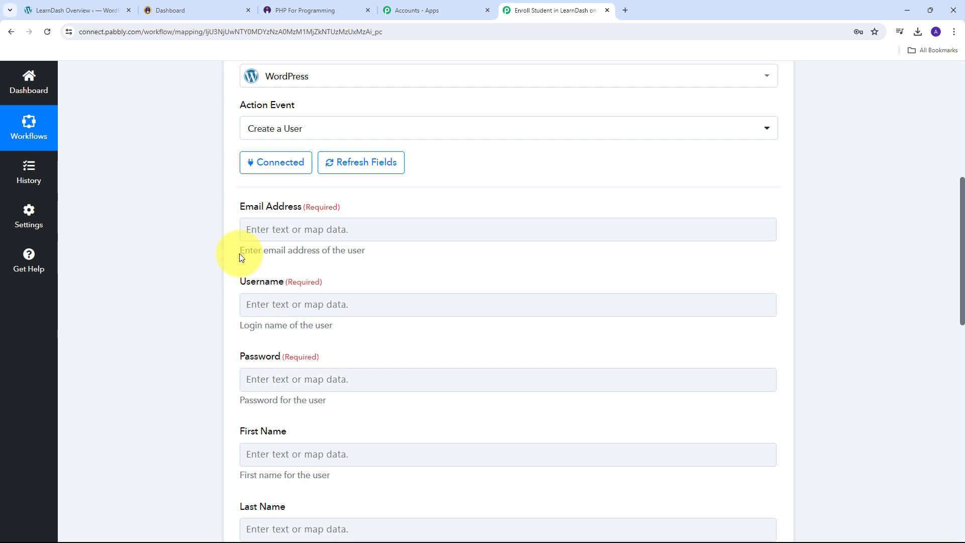
{"action": "left_click", "coordinate": [280, 230]}
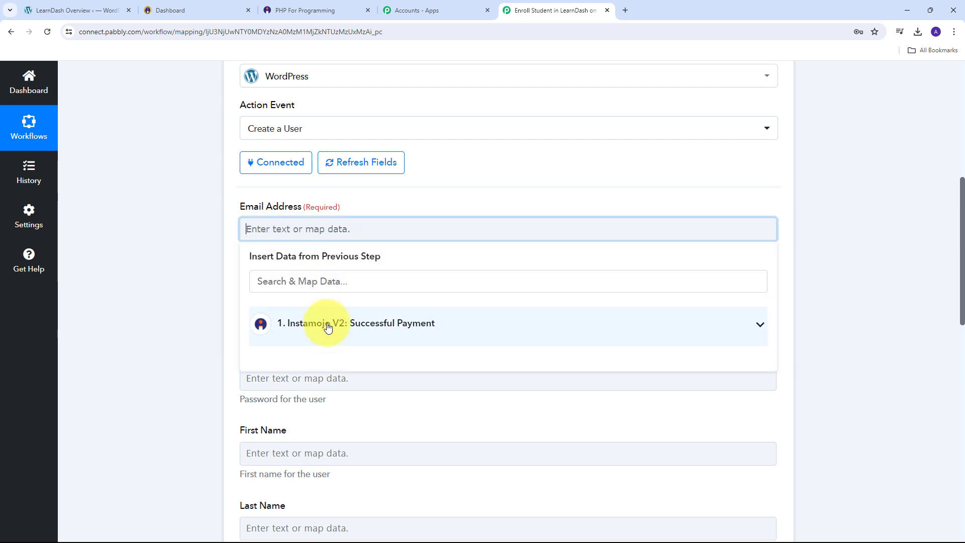
- Map the Instamojo Buyer Email into the Email Address field
{"action": "left_click", "coordinate": [409, 321]}
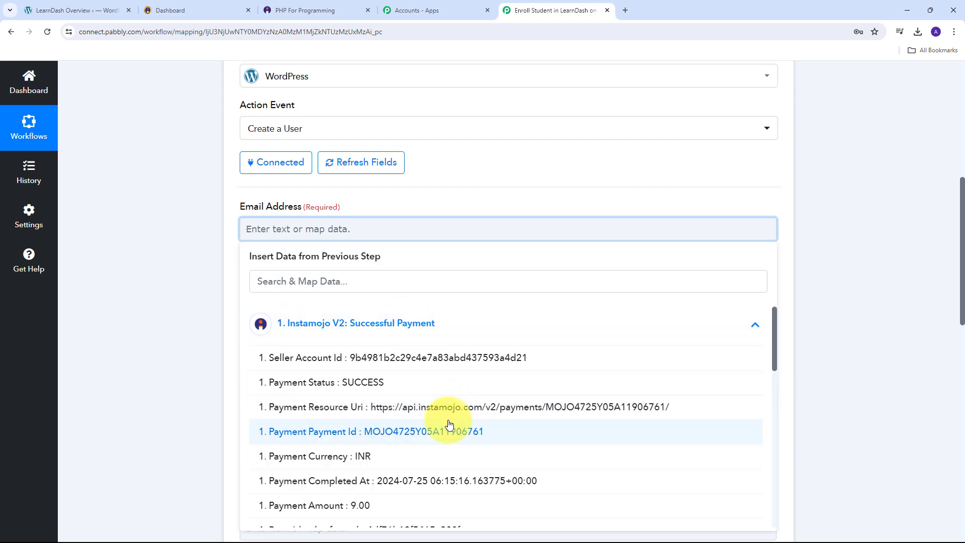
{"action": "scroll", "coordinate": [447, 422], "scroll_direction": "down", "scroll_amount": 15}
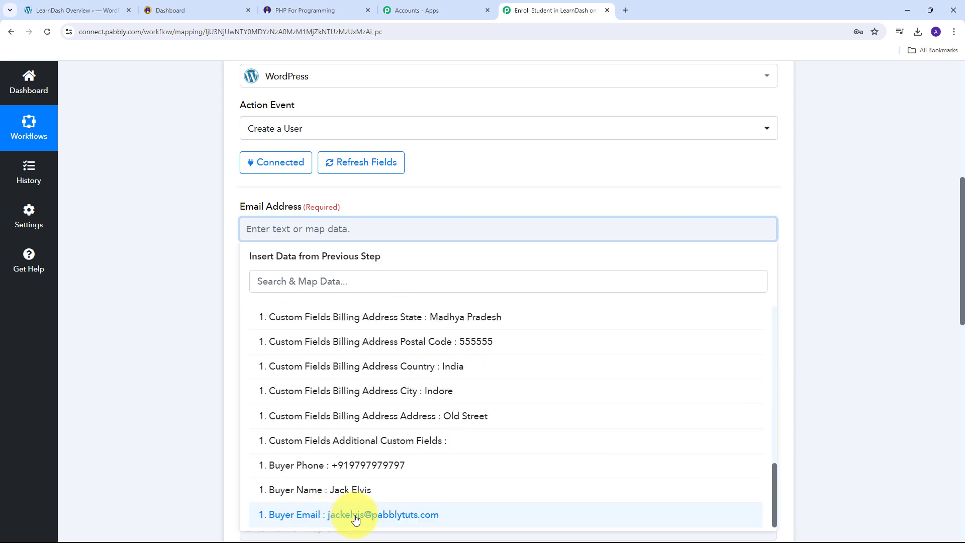
{"action": "left_click", "coordinate": [380, 515]}
{"action": "scroll", "coordinate": [376, 234], "scroll_direction": "down", "scroll_amount": 1}
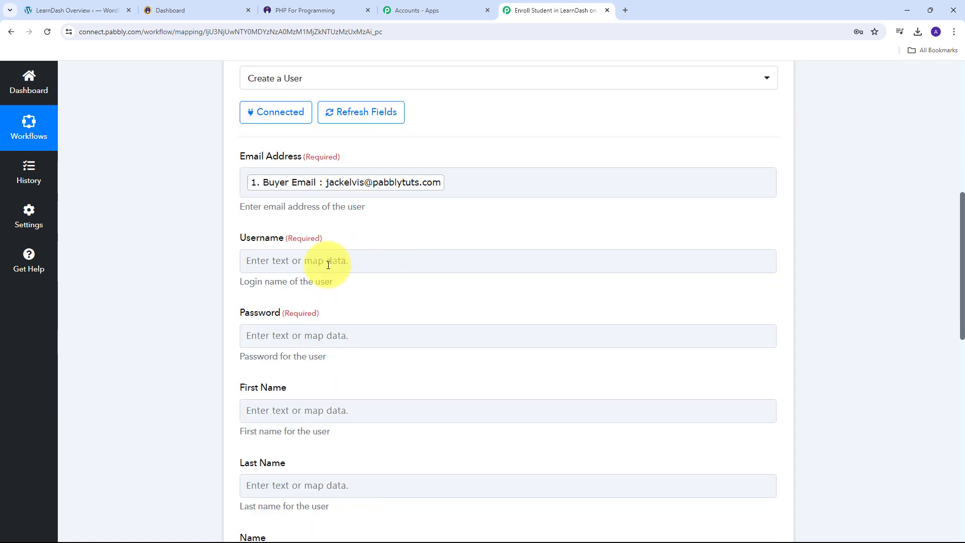
- Map the Instamojo Buyer Name into the Username field
{"action": "left_click", "coordinate": [286, 261]}
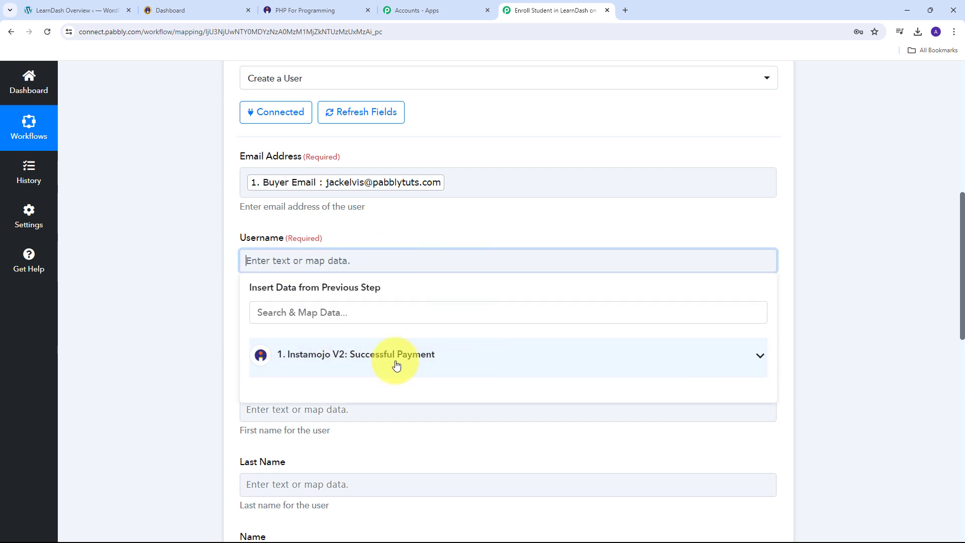
{"action": "left_click", "coordinate": [430, 359]}
{"action": "scroll", "coordinate": [427, 426], "scroll_direction": "down", "scroll_amount": 10}
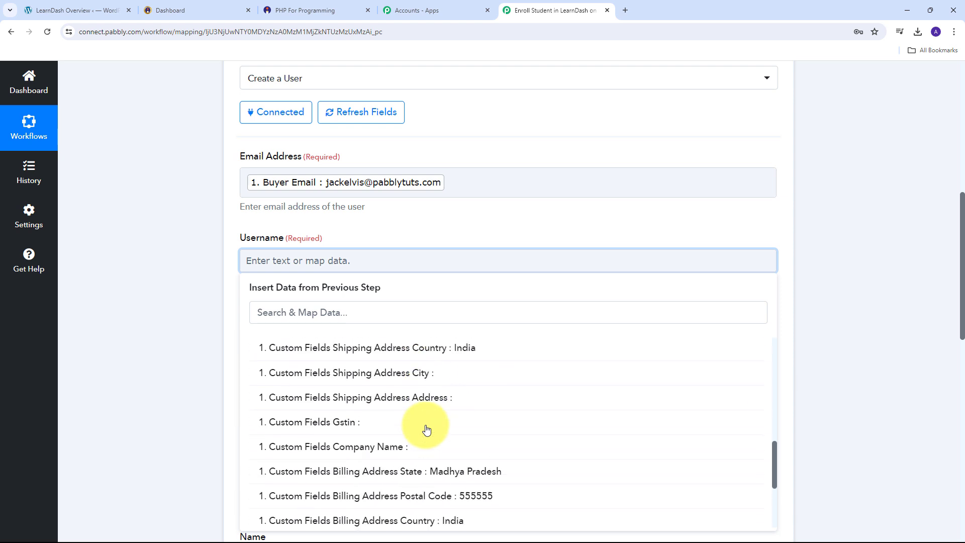
{"action": "scroll", "coordinate": [426, 429], "scroll_direction": "down", "scroll_amount": 3}
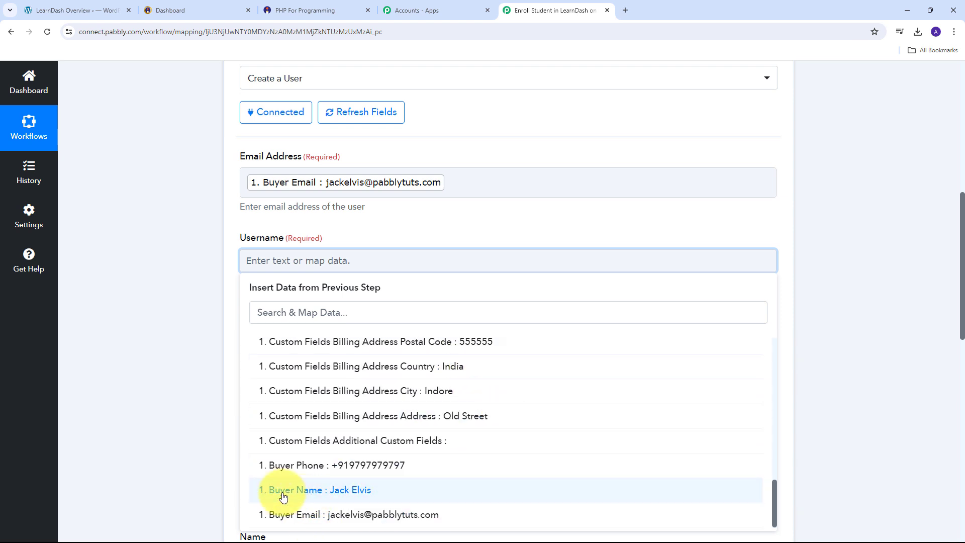
{"action": "left_click", "coordinate": [353, 493]}
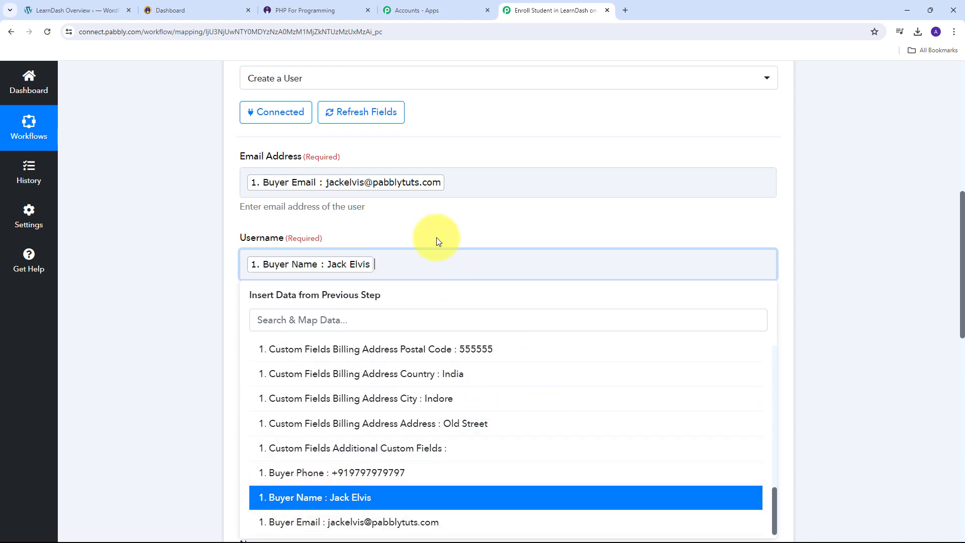
{"action": "left_click", "coordinate": [435, 237]}
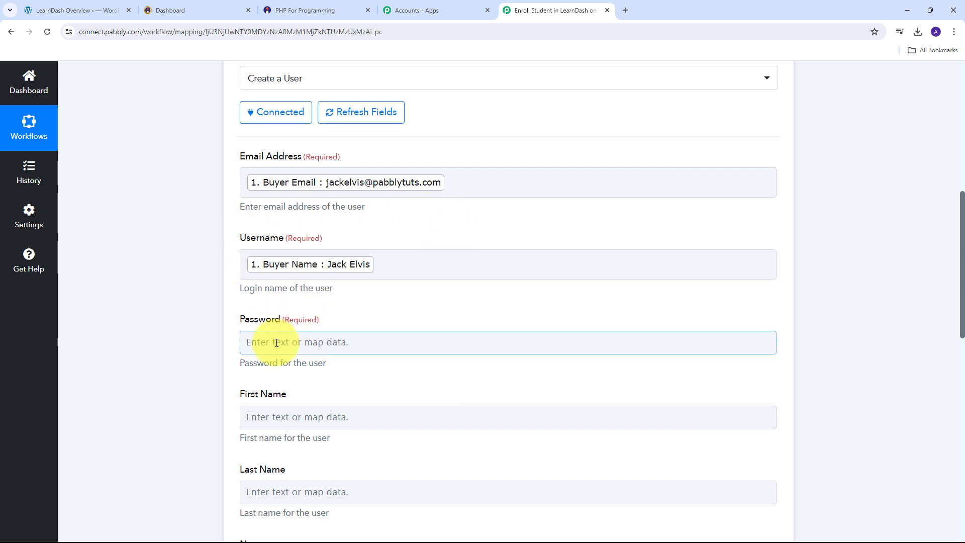
- Enter a fixed account password in the Password field
{"action": "scroll", "coordinate": [327, 319], "scroll_direction": "down", "scroll_amount": 1}
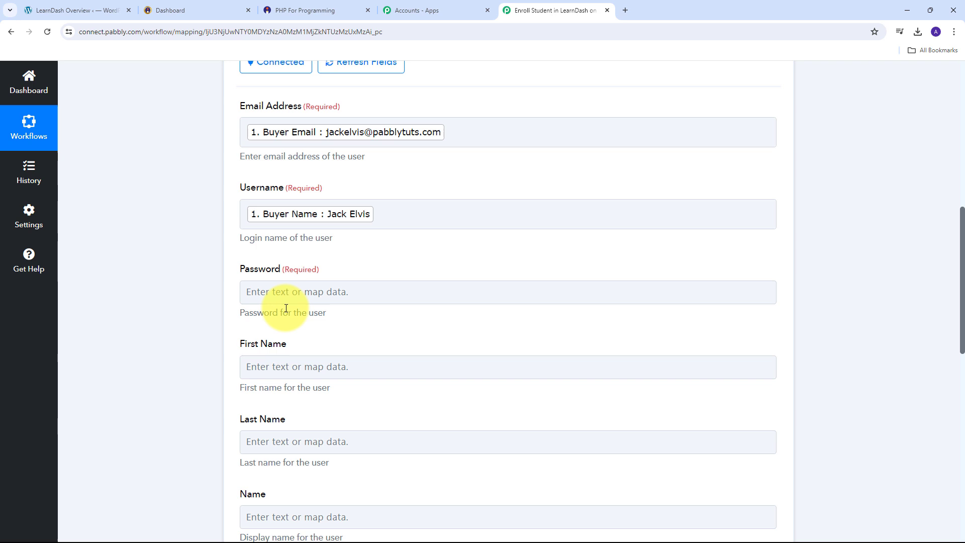
{"action": "left_click", "coordinate": [310, 296]}
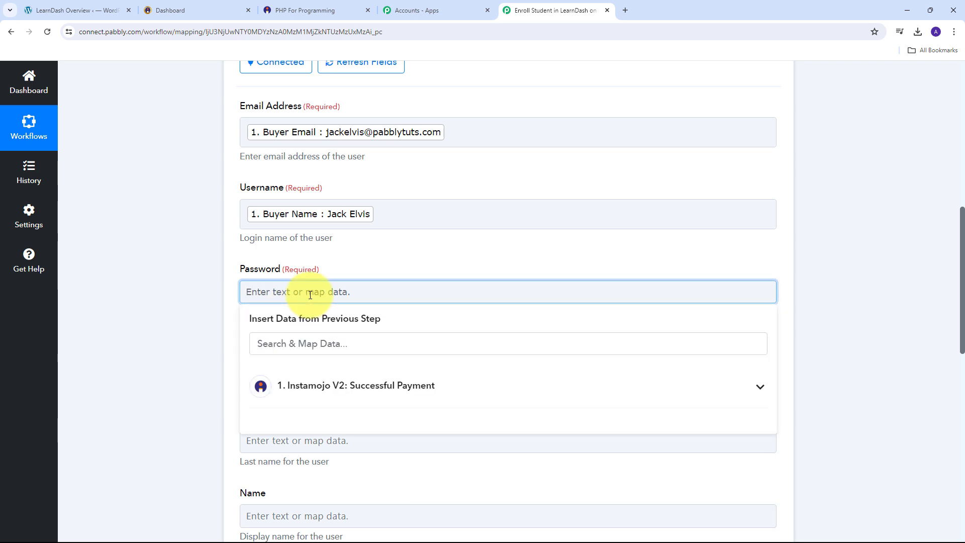
{"action": "type", "text": "ABC@123"}
{"action": "left_click", "coordinate": [203, 308]}
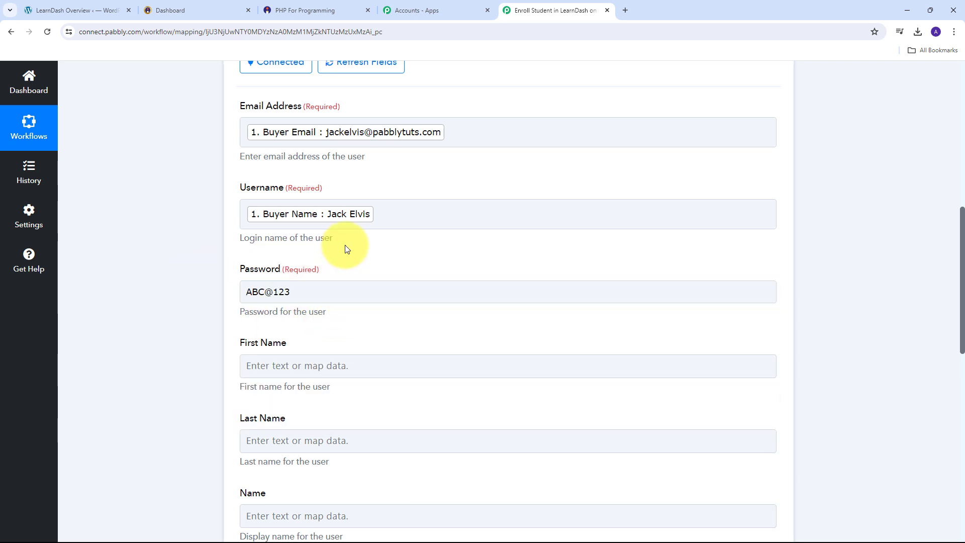
{"action": "scroll", "coordinate": [344, 245], "scroll_direction": "down", "scroll_amount": 2}
{"action": "left_click", "coordinate": [341, 266]}
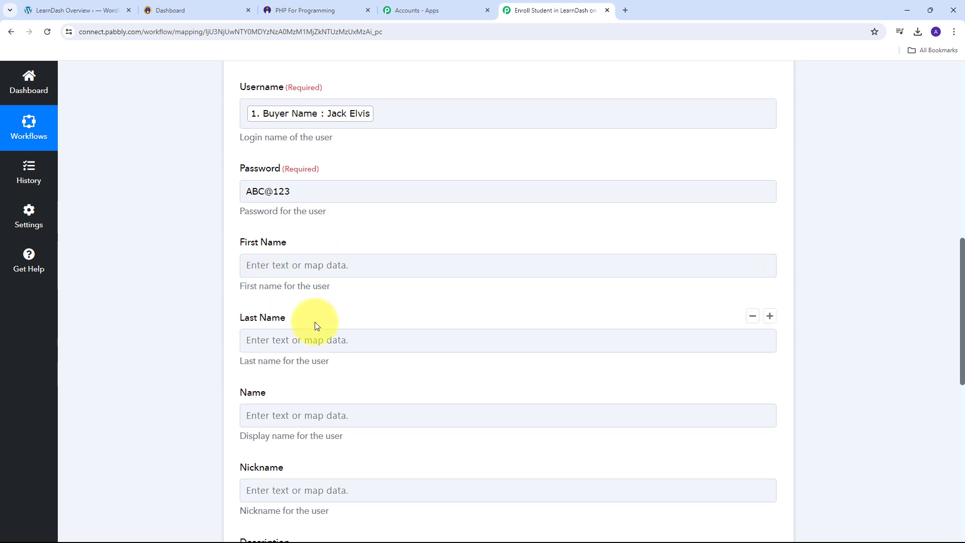
{"action": "scroll", "coordinate": [335, 197], "scroll_direction": "up", "scroll_amount": 1}
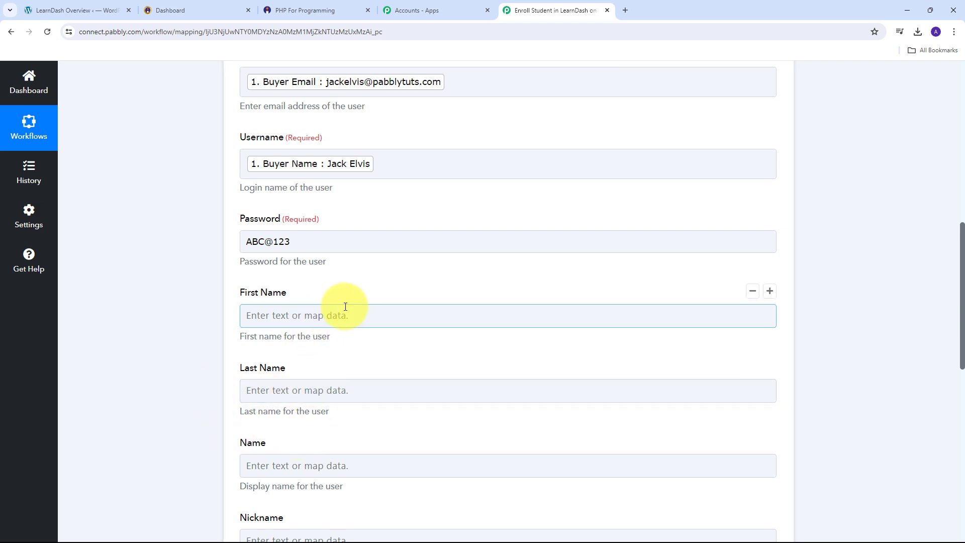
{"action": "scroll", "coordinate": [345, 306], "scroll_direction": "up", "scroll_amount": 7}
{"action": "scroll", "coordinate": [345, 307], "scroll_direction": "up", "scroll_amount": 2}
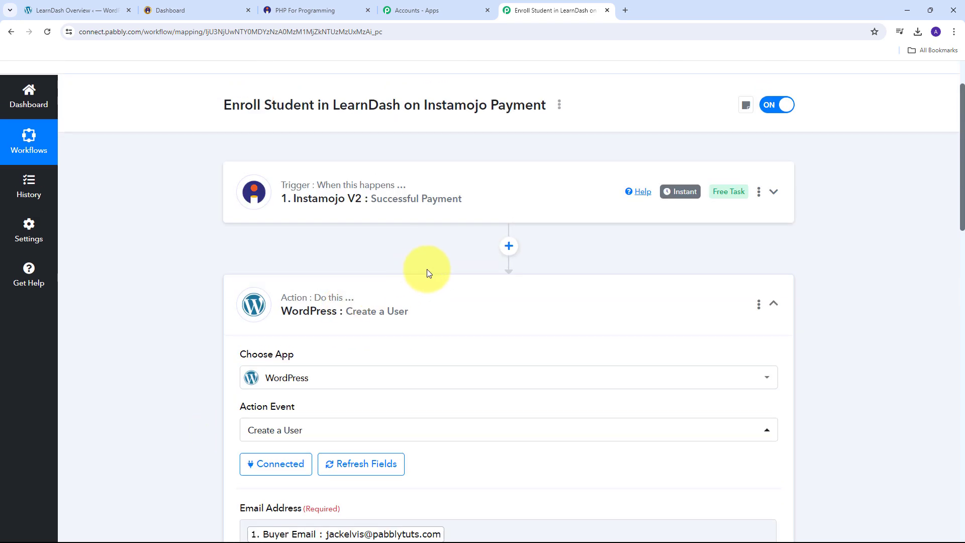
- Insert a Text Formatter (Pabbly) step with the Split Text event before the WordPress action
{"action": "left_click", "coordinate": [508, 248]}
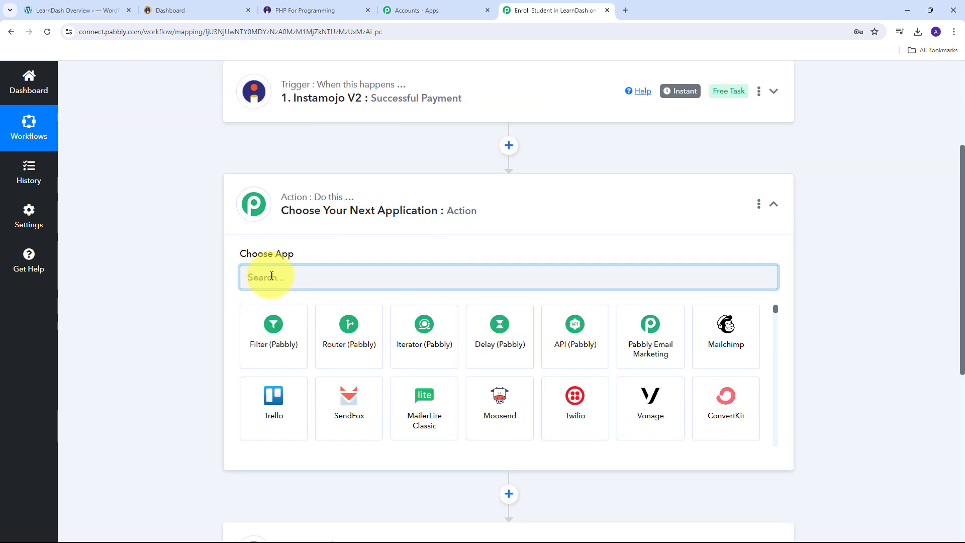
{"action": "type", "text": "Text"}
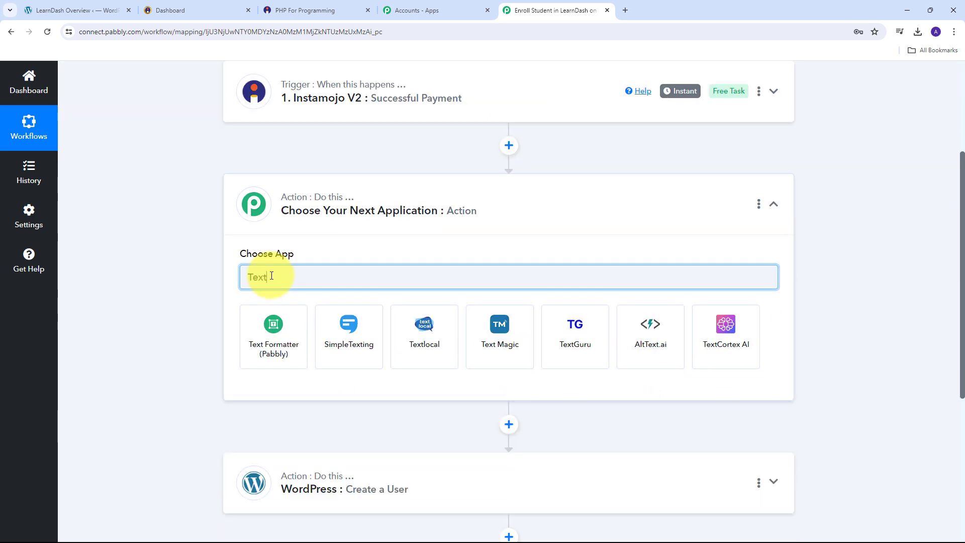
{"action": "left_click", "coordinate": [275, 329]}
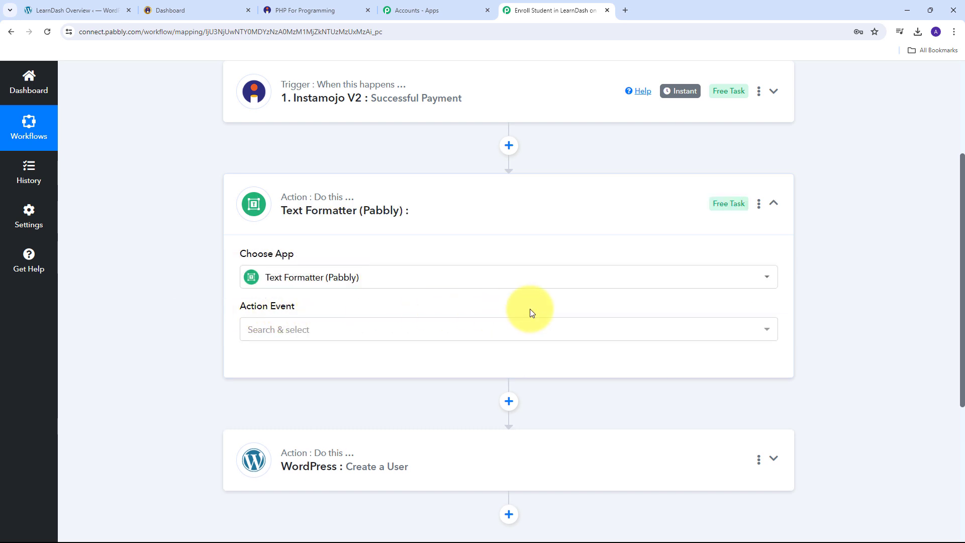
{"action": "left_click", "coordinate": [500, 332]}
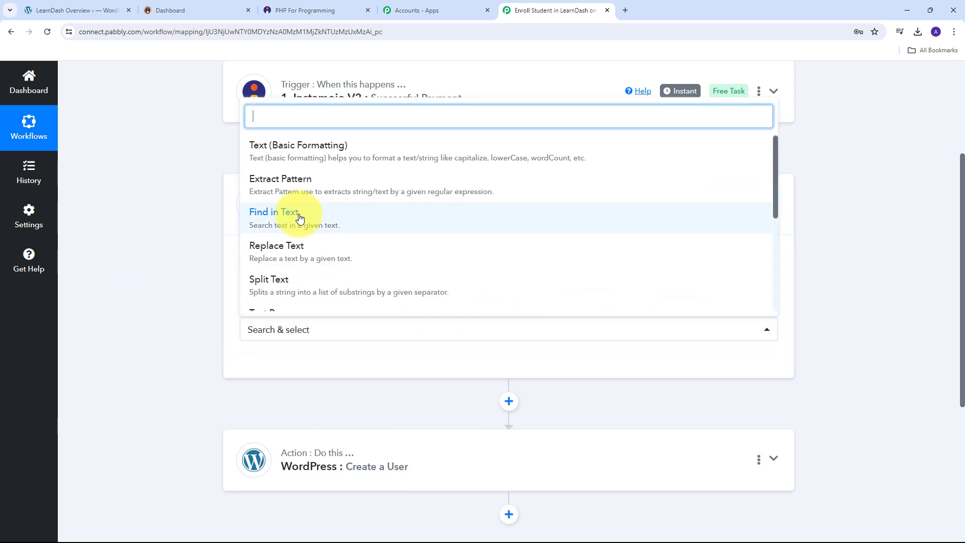
{"action": "scroll", "coordinate": [301, 216], "scroll_direction": "down", "scroll_amount": 1}
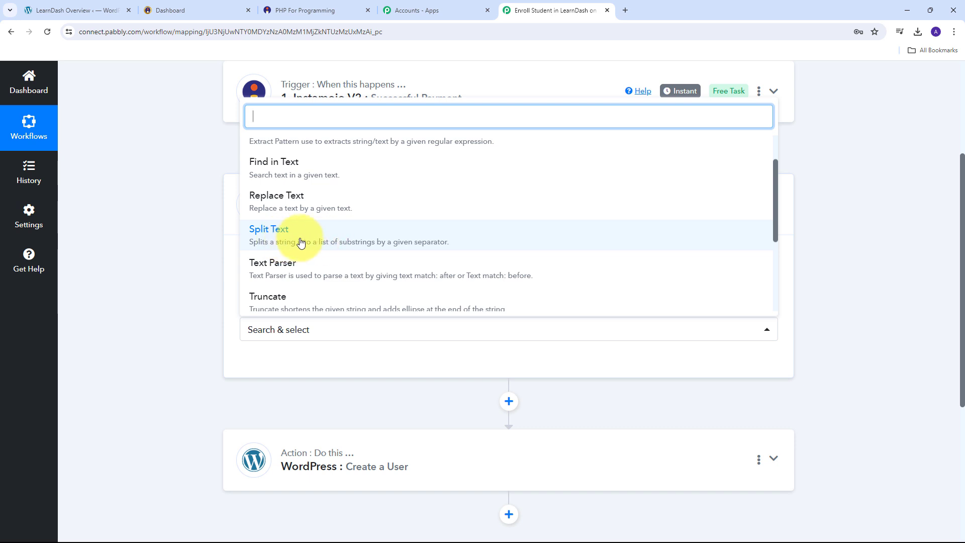
{"action": "left_click", "coordinate": [308, 237]}
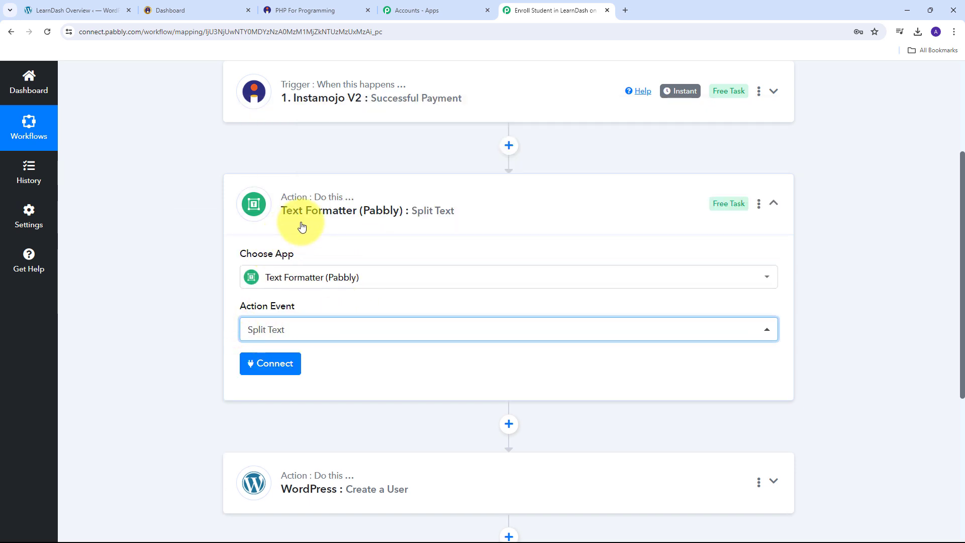
- Map the Instamojo Buyer Name as the Text to Split
{"action": "left_click", "coordinate": [272, 369]}
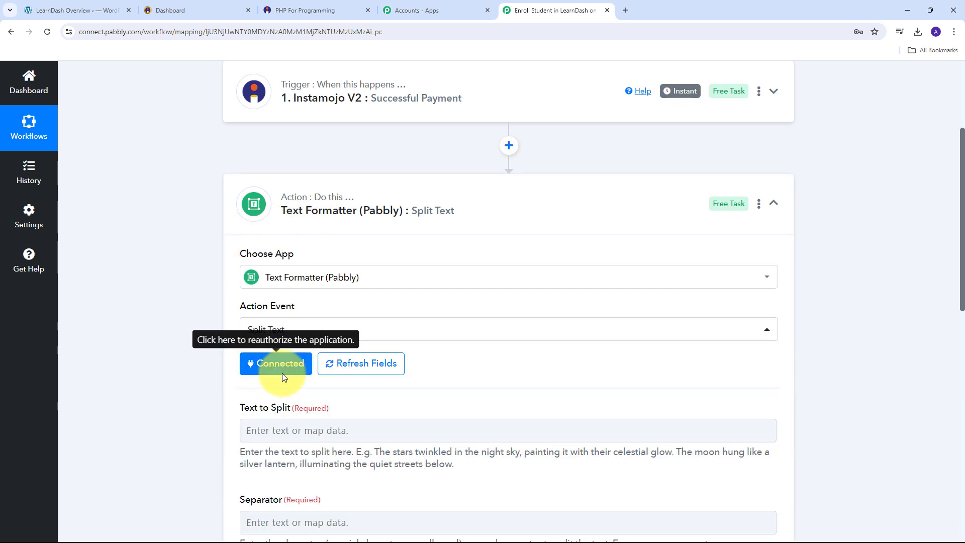
{"action": "scroll", "coordinate": [364, 314], "scroll_direction": "down", "scroll_amount": 3}
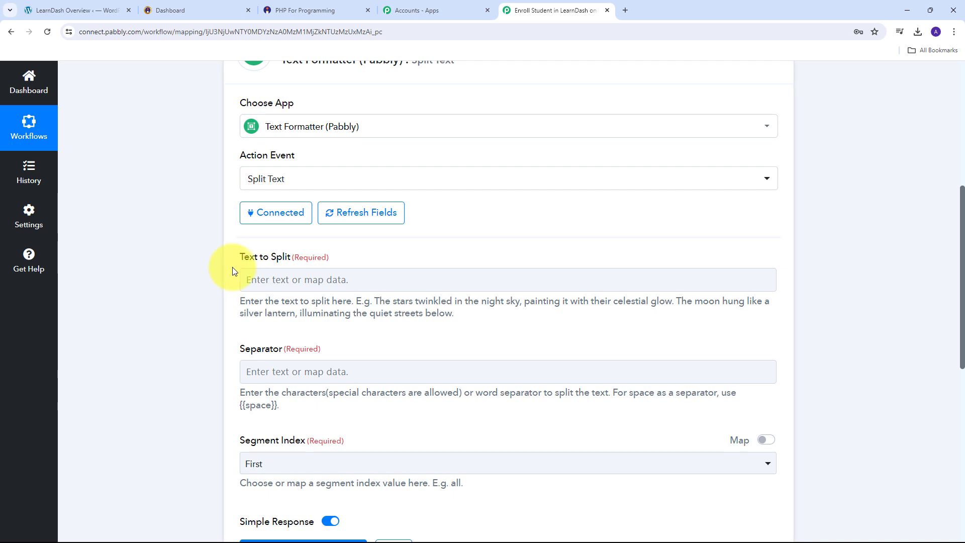
{"action": "left_click", "coordinate": [313, 285]}
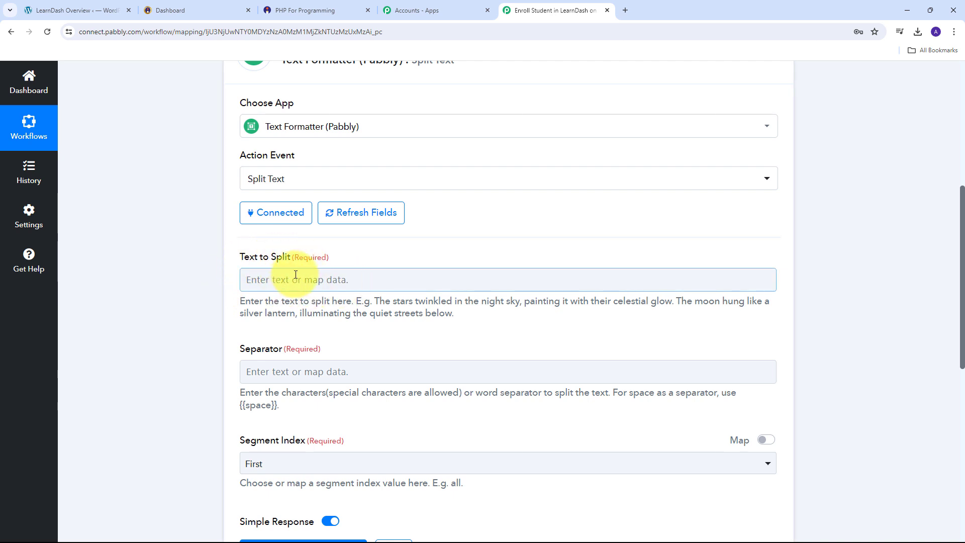
{"action": "left_click", "coordinate": [275, 280]}
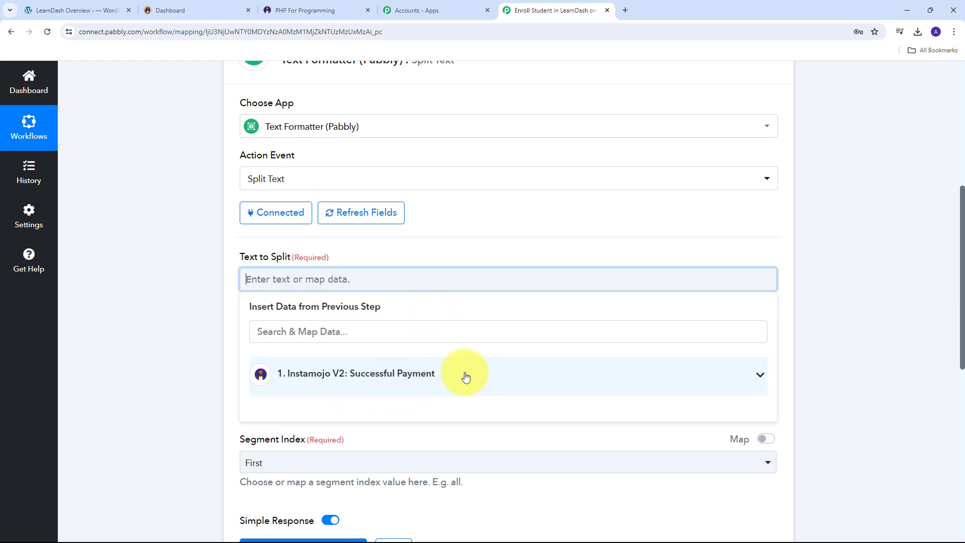
{"action": "left_click", "coordinate": [413, 379]}
{"action": "scroll", "coordinate": [394, 372], "scroll_direction": "down", "scroll_amount": 15}
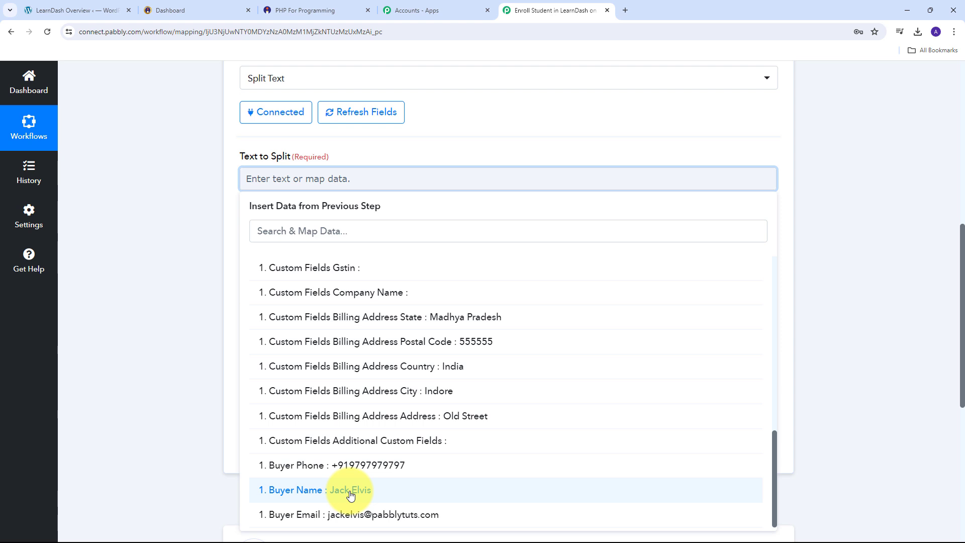
{"action": "left_click", "coordinate": [350, 492]}
{"action": "left_click", "coordinate": [228, 259]}
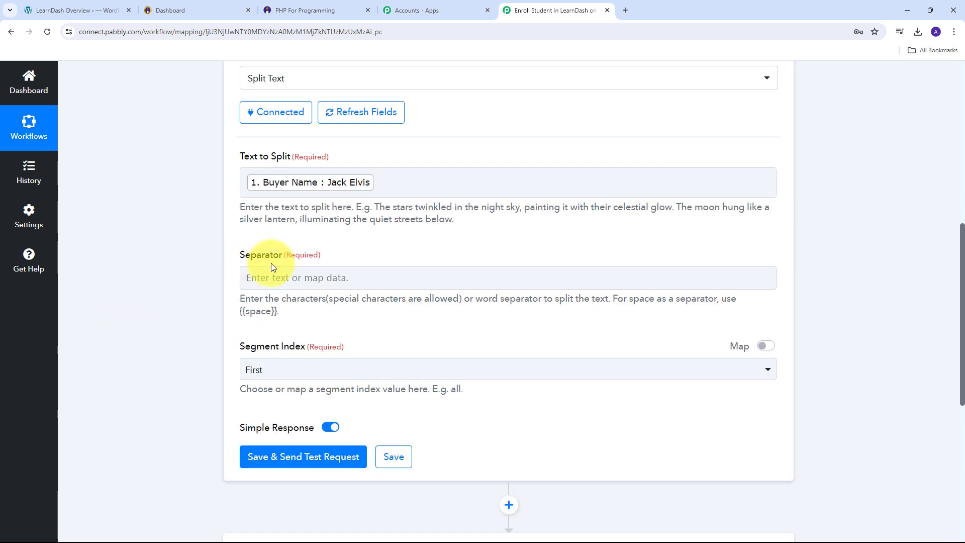
- Set the separator to {{space}} and the Segment Index to All
{"action": "left_click", "coordinate": [342, 190]}
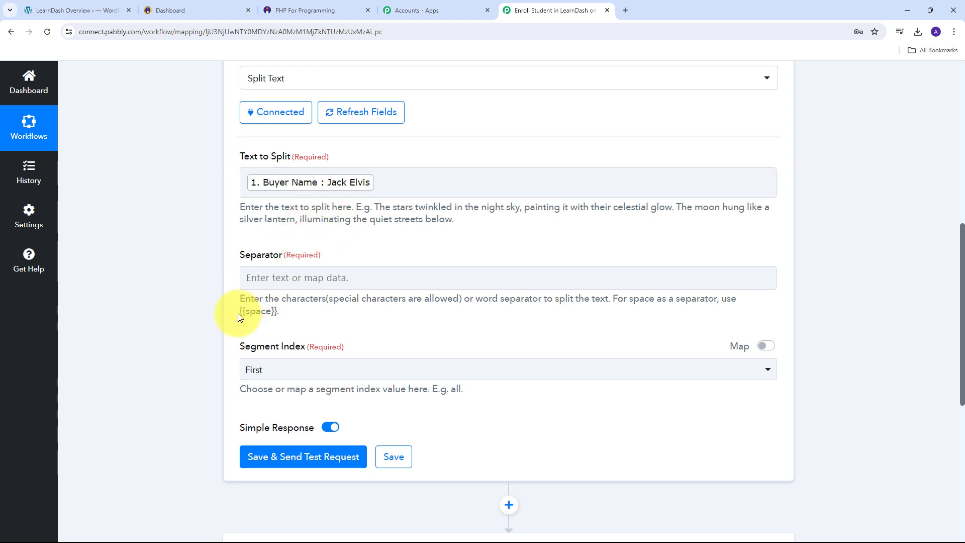
{"action": "left_click_drag", "start_coordinate": [240, 311], "coordinate": [279, 315]}
{"action": "key", "text": "ctrl+c"}
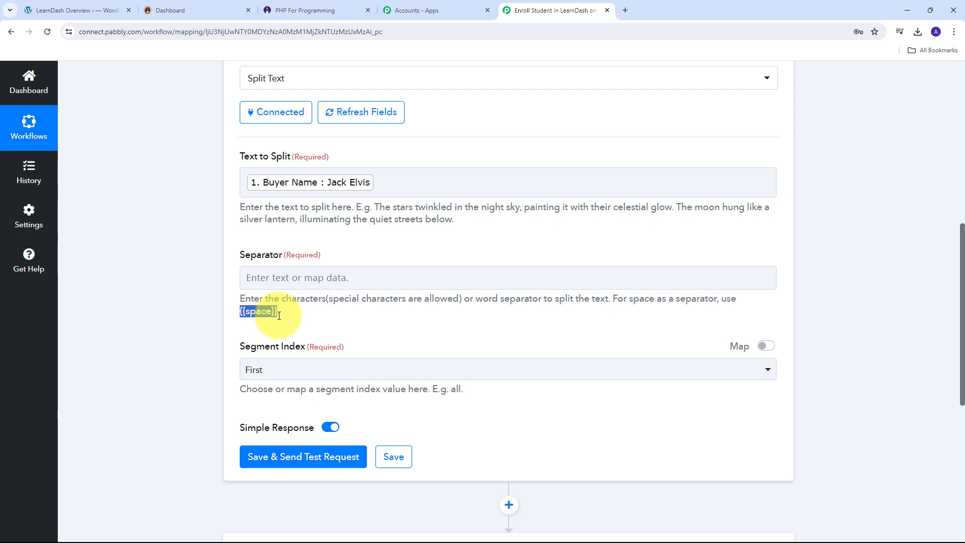
{"action": "left_click", "coordinate": [293, 278]}
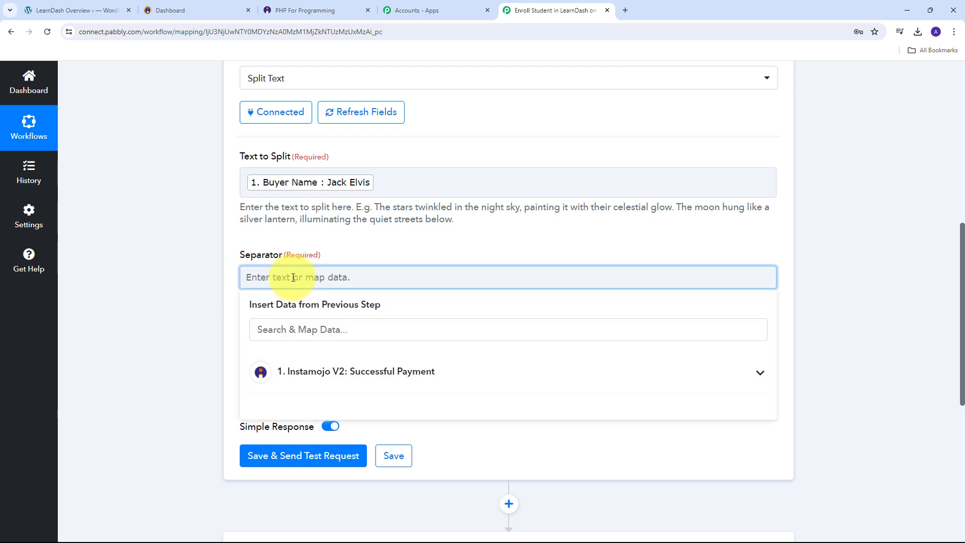
{"action": "key", "text": "ctrl+v"}
{"action": "left_click", "coordinate": [360, 242]}
{"action": "scroll", "coordinate": [360, 243], "scroll_direction": "down", "scroll_amount": 1}
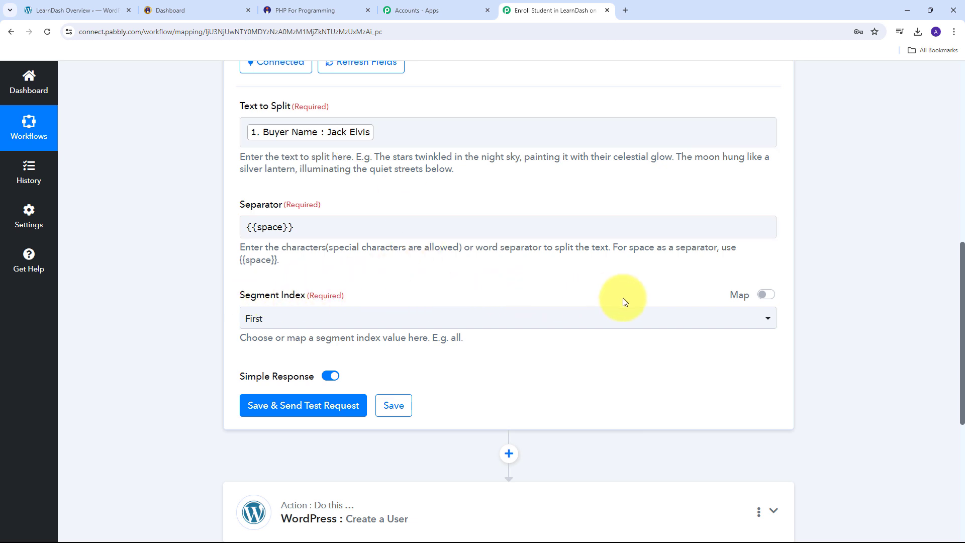
{"action": "left_click", "coordinate": [537, 320]}
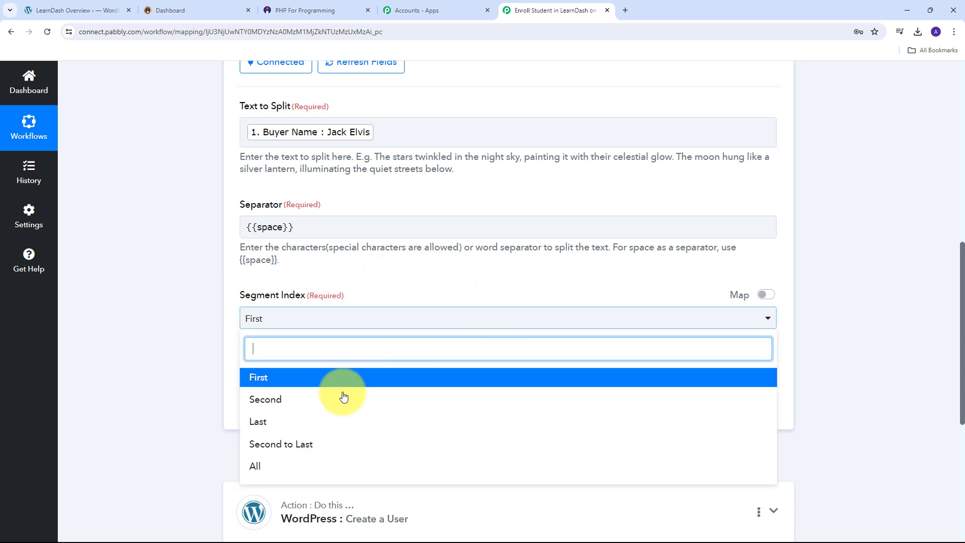
{"action": "left_click", "coordinate": [265, 470]}
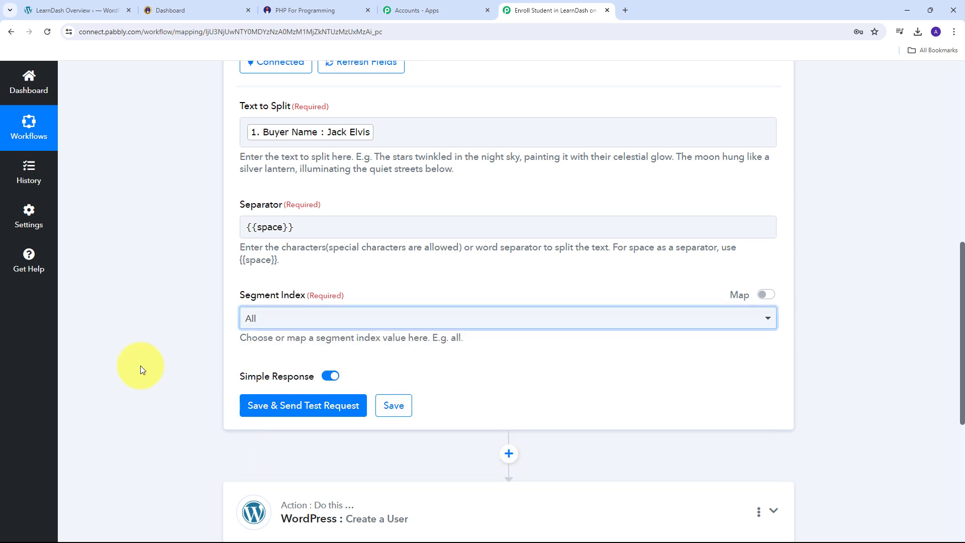
- Save and test the split, checking Result 0 (first name) and Result 2 (last name)
{"action": "left_click", "coordinate": [306, 411]}
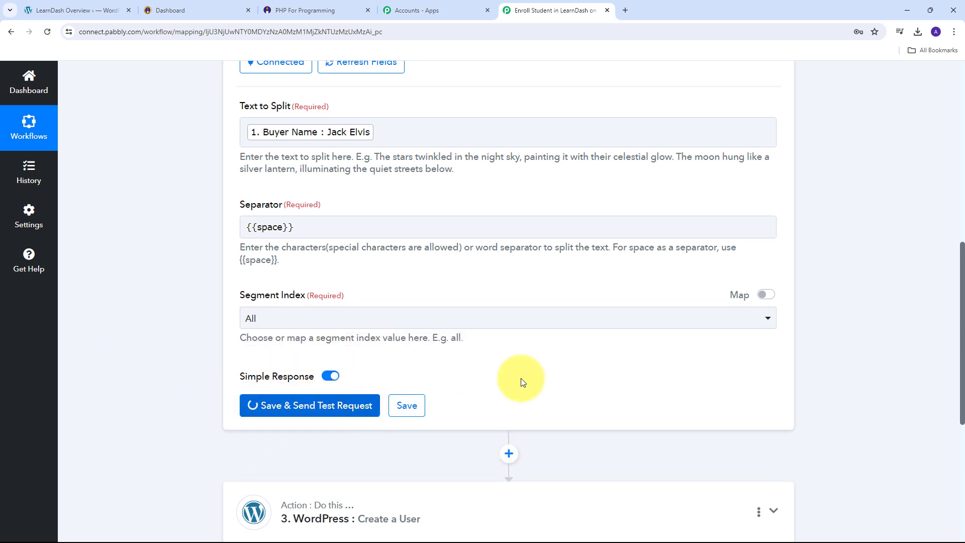
{"action": "scroll", "coordinate": [417, 359], "scroll_direction": "down", "scroll_amount": 3}
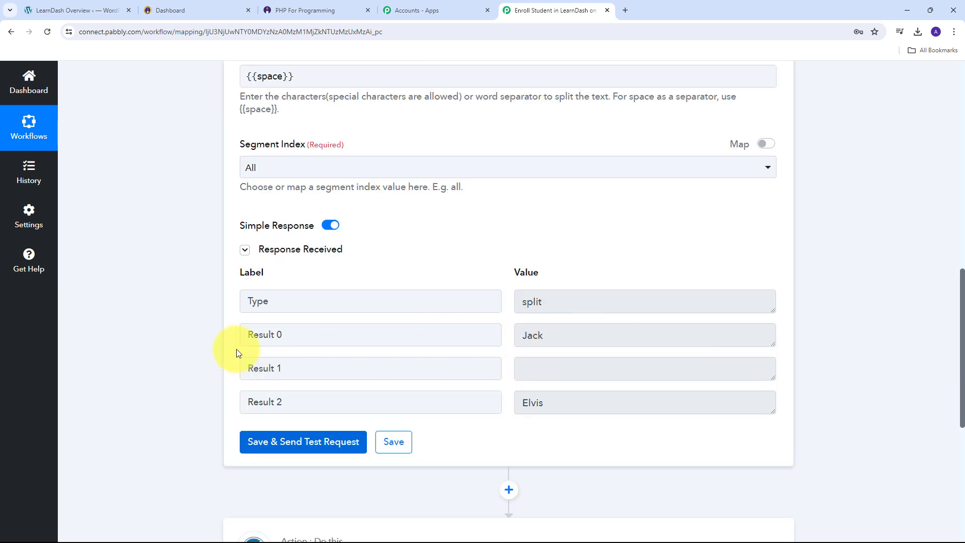
{"action": "left_click_drag", "start_coordinate": [597, 335], "coordinate": [485, 341]}
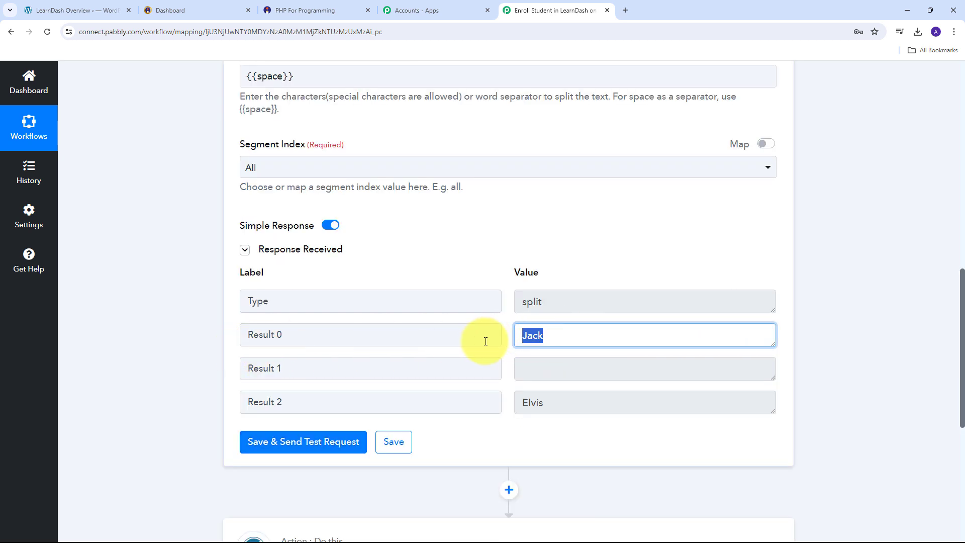
{"action": "left_click_drag", "start_coordinate": [545, 402], "coordinate": [468, 405]}
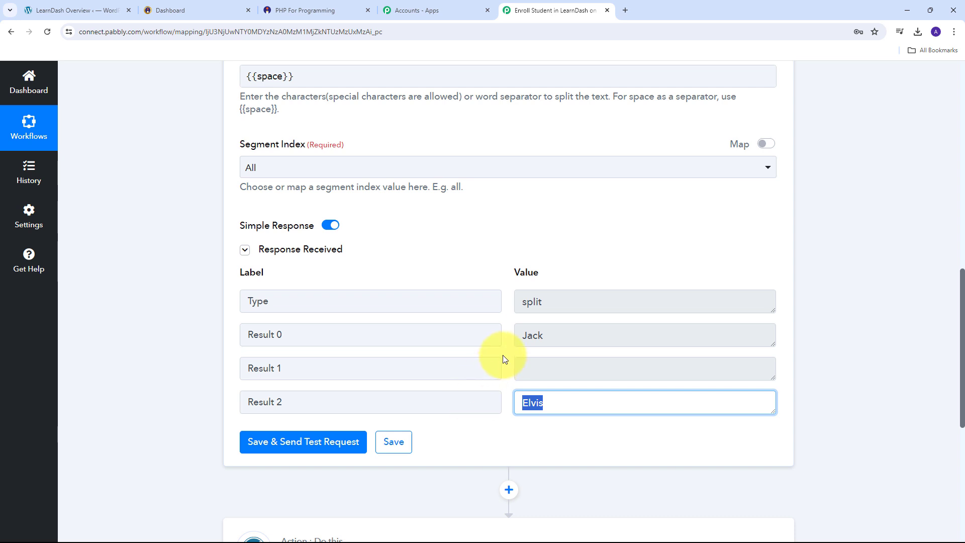
{"action": "left_click_drag", "start_coordinate": [573, 335], "coordinate": [490, 346]}
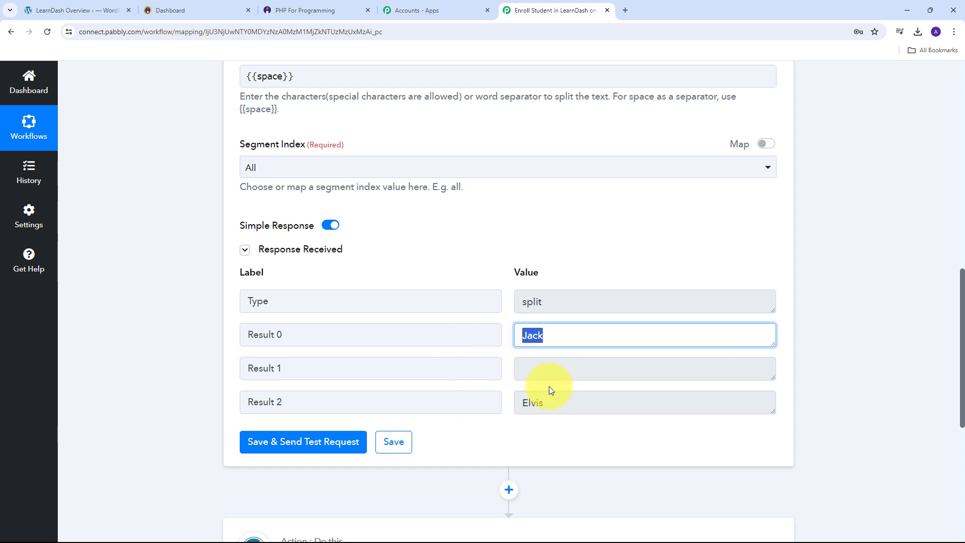
{"action": "left_click_drag", "start_coordinate": [555, 402], "coordinate": [437, 401]}
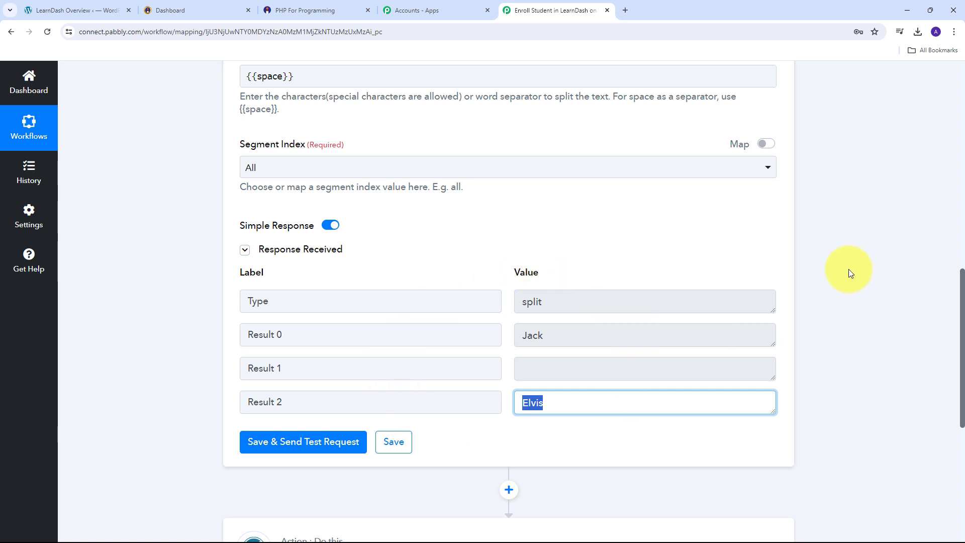
{"action": "scroll", "coordinate": [801, 239], "scroll_direction": "down", "scroll_amount": 5}
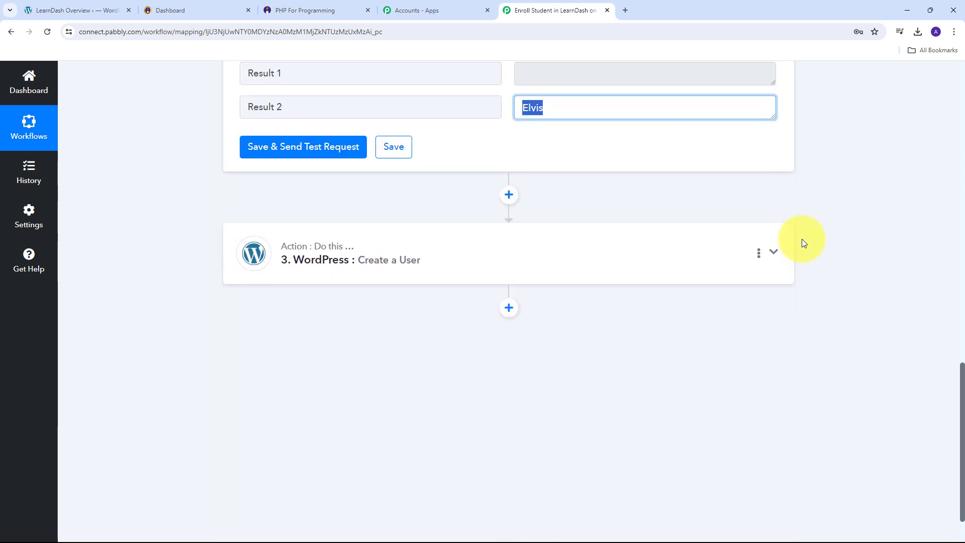
- Map Text Formatter Result 0 into the user's First Name
{"action": "left_click", "coordinate": [772, 245]}
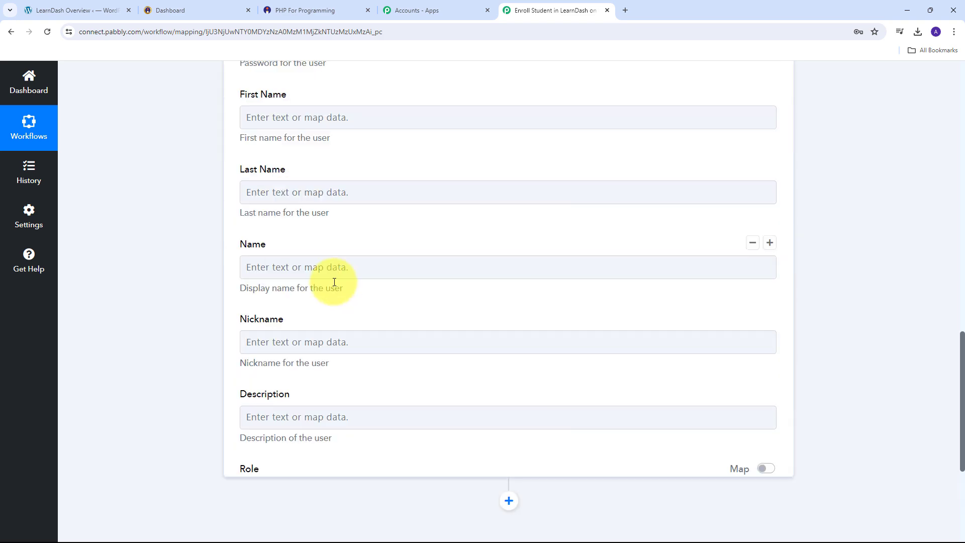
{"action": "scroll", "coordinate": [385, 234], "scroll_direction": "down", "scroll_amount": 4}
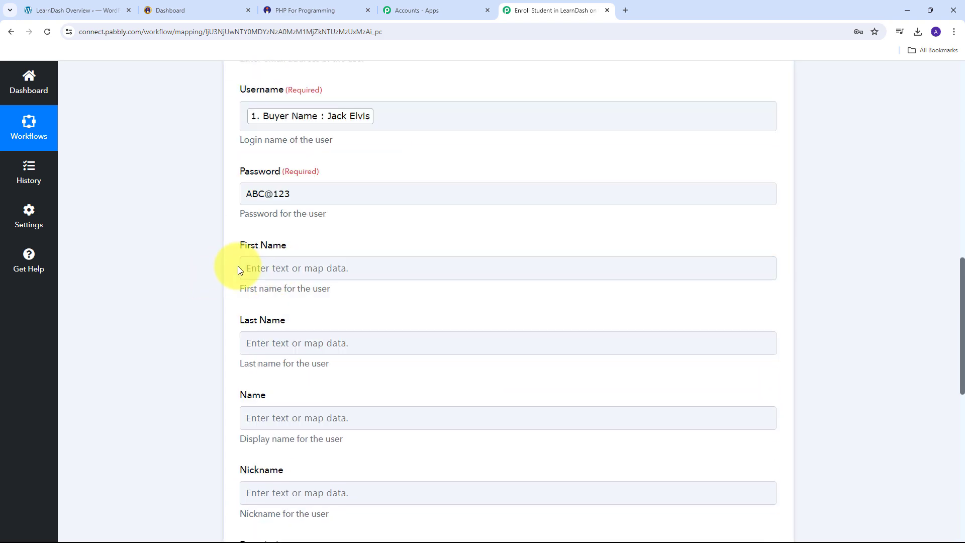
{"action": "left_click", "coordinate": [294, 268]}
{"action": "left_click", "coordinate": [294, 268]}
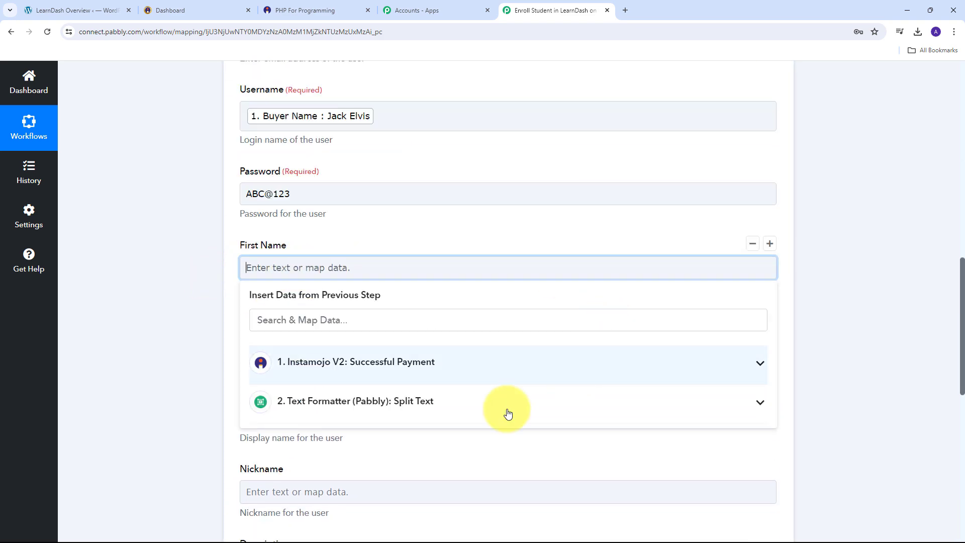
{"action": "left_click", "coordinate": [407, 401]}
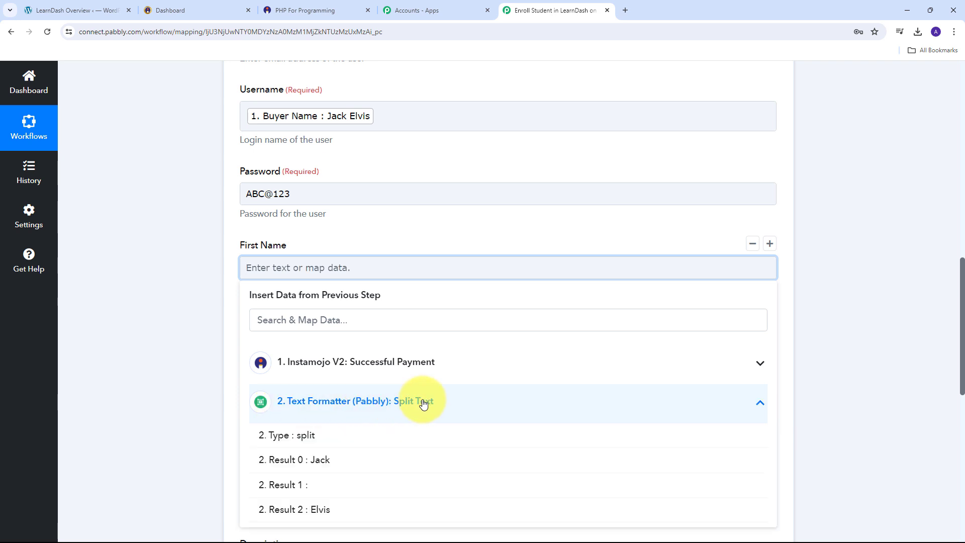
{"action": "left_click", "coordinate": [316, 468]}
{"action": "left_click", "coordinate": [182, 295]}
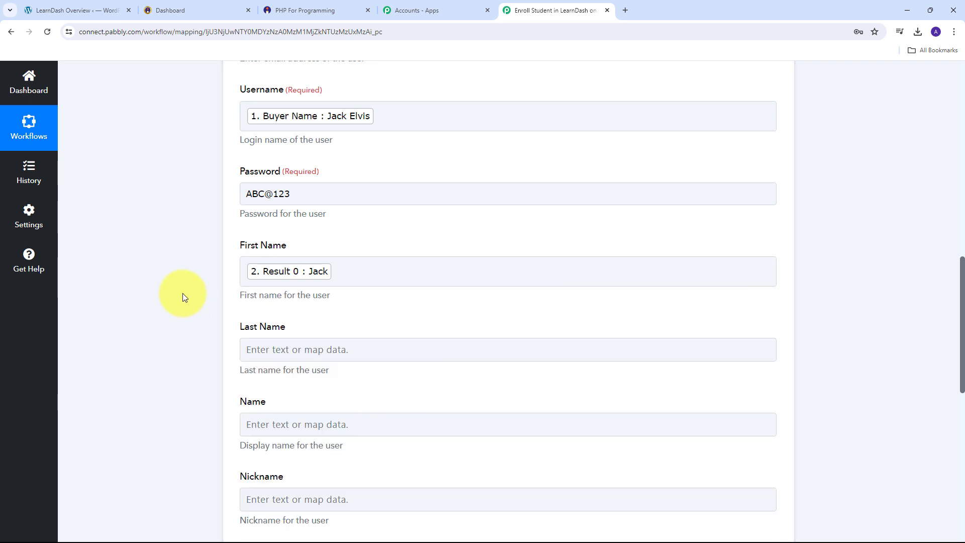
- Map Result 2 into Last Name and the Instamojo Buyer Name into Name
{"action": "scroll", "coordinate": [301, 280], "scroll_direction": "down", "scroll_amount": 2}
{"action": "left_click", "coordinate": [295, 249]}
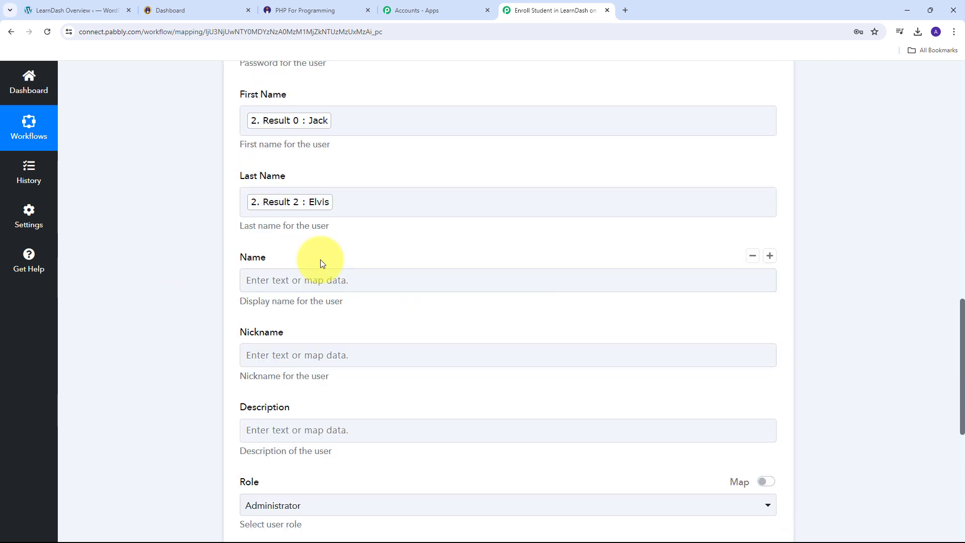
{"action": "left_click", "coordinate": [275, 279]}
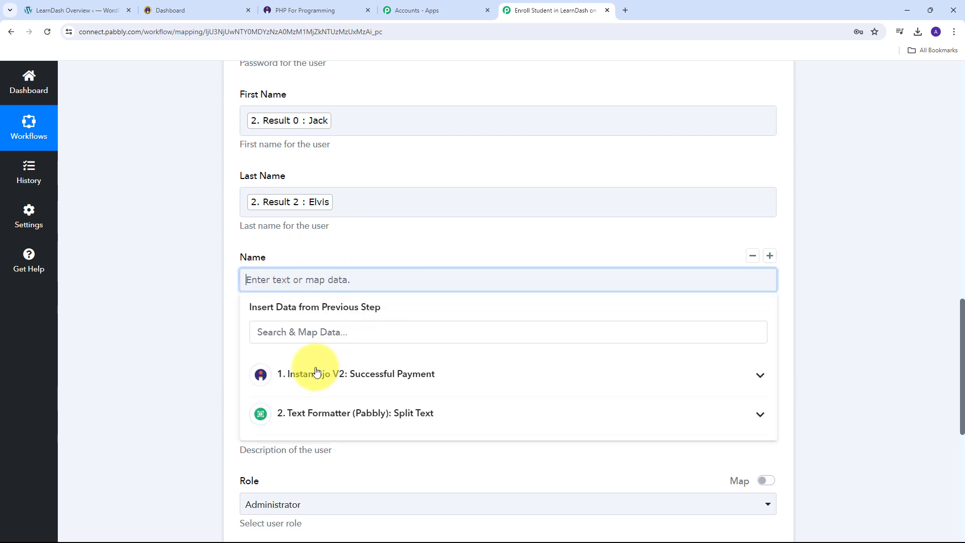
{"action": "left_click", "coordinate": [442, 375]}
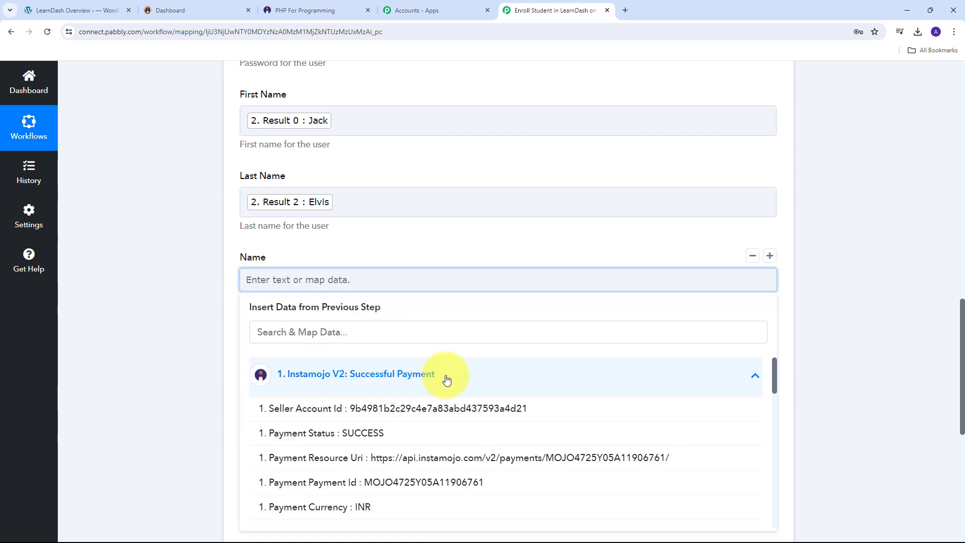
{"action": "scroll", "coordinate": [440, 377], "scroll_direction": "down", "scroll_amount": 5}
{"action": "scroll", "coordinate": [440, 381], "scroll_direction": "down", "scroll_amount": 5}
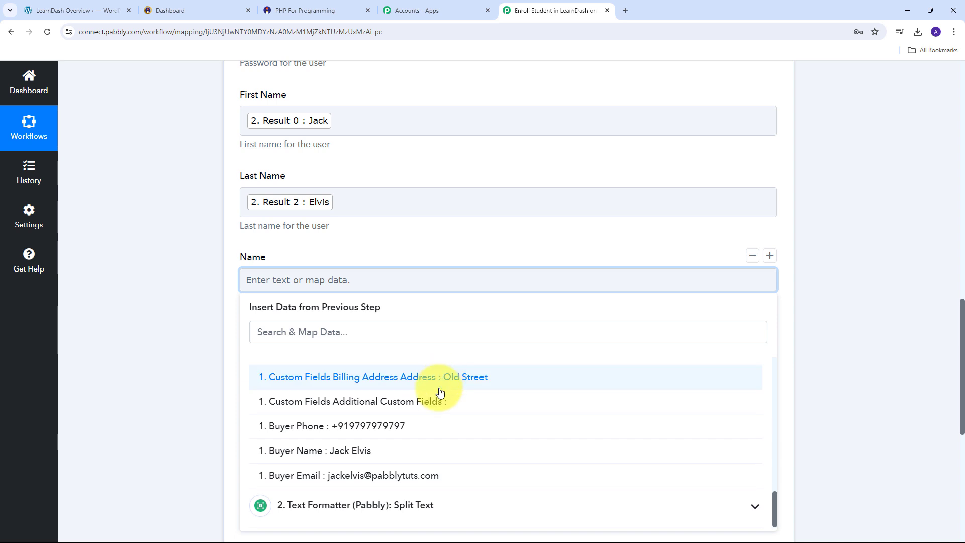
{"action": "left_click", "coordinate": [339, 452]}
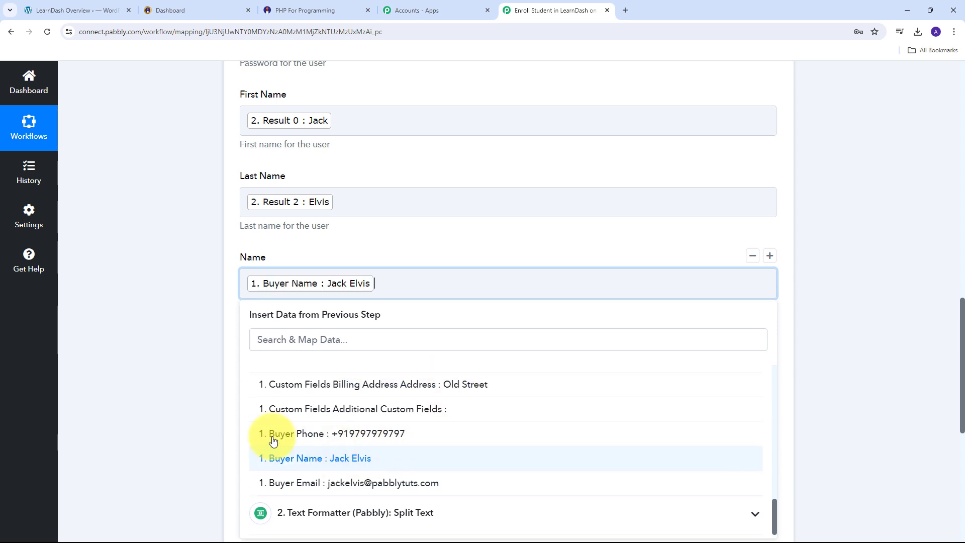
{"action": "left_click", "coordinate": [134, 296]}
{"action": "scroll", "coordinate": [285, 321], "scroll_direction": "down", "scroll_amount": 2}
{"action": "left_click", "coordinate": [258, 336]}
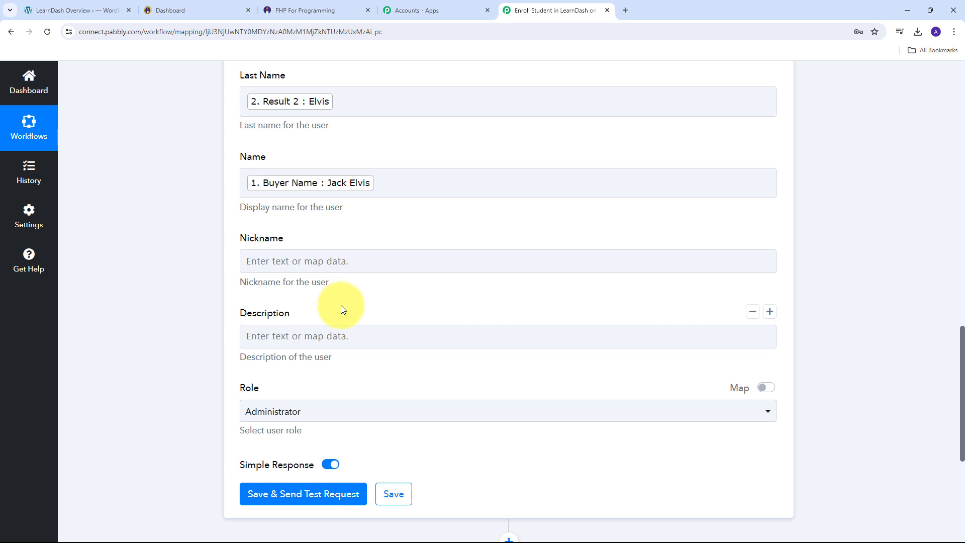
- Map Instamojo Details 0 Purpose into the user's Description
{"action": "left_click", "coordinate": [280, 334]}
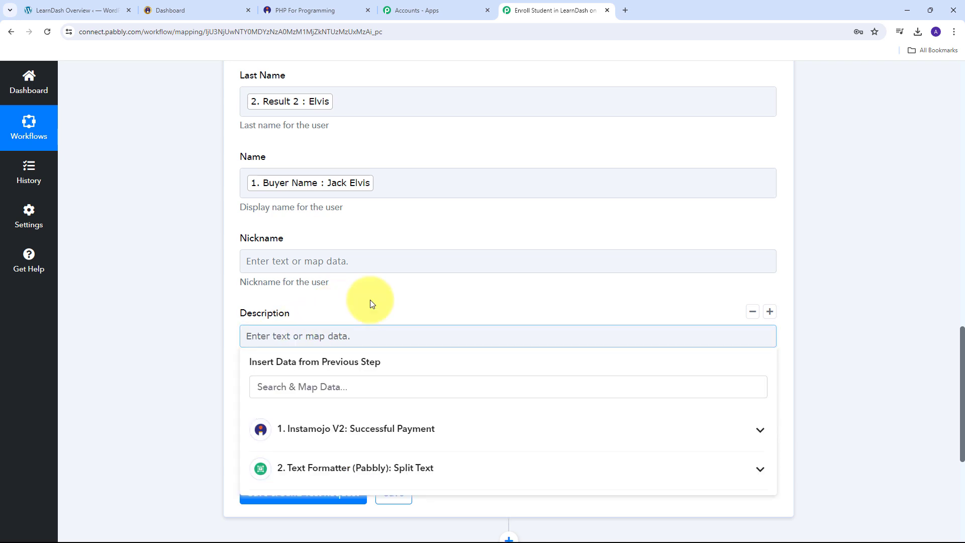
{"action": "left_click", "coordinate": [454, 435]}
{"action": "scroll", "coordinate": [431, 405], "scroll_direction": "down", "scroll_amount": 2}
{"action": "scroll", "coordinate": [452, 387], "scroll_direction": "down", "scroll_amount": 4}
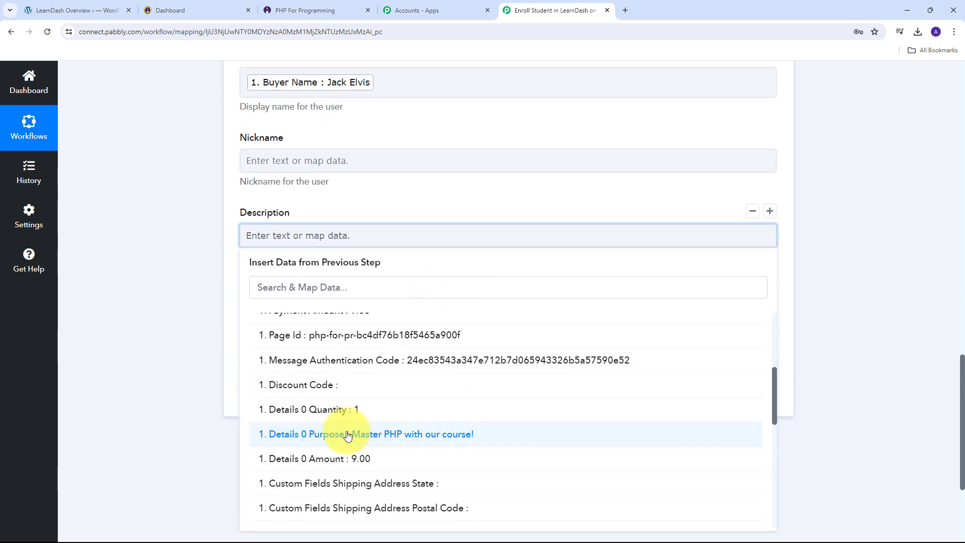
{"action": "left_click", "coordinate": [387, 435]}
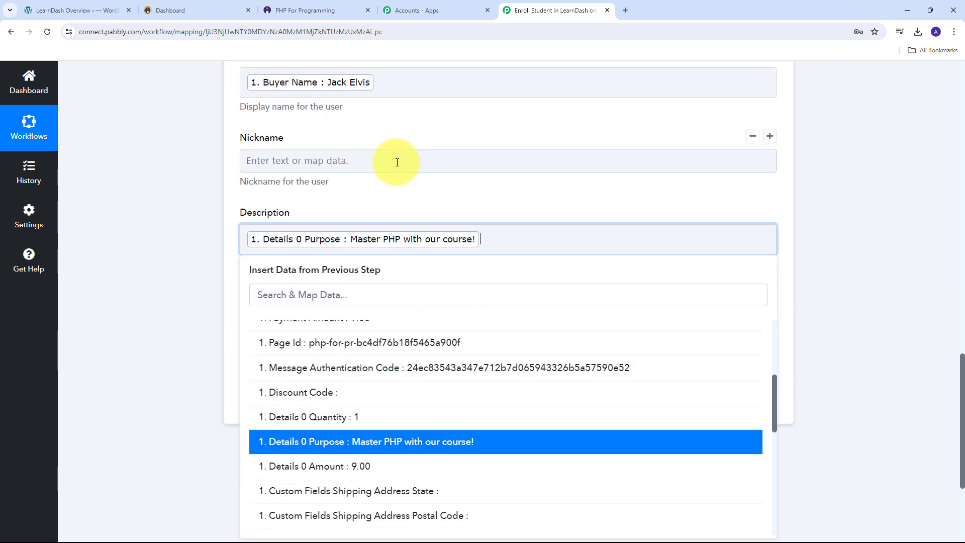
{"action": "left_click", "coordinate": [388, 198]}
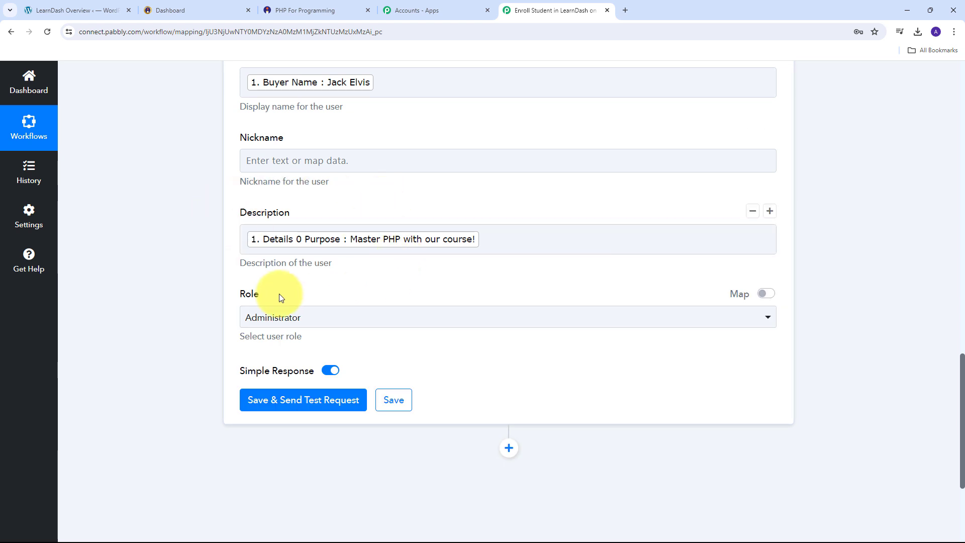
- Set the new user's Role to Subscriber
{"action": "left_click", "coordinate": [551, 322]}
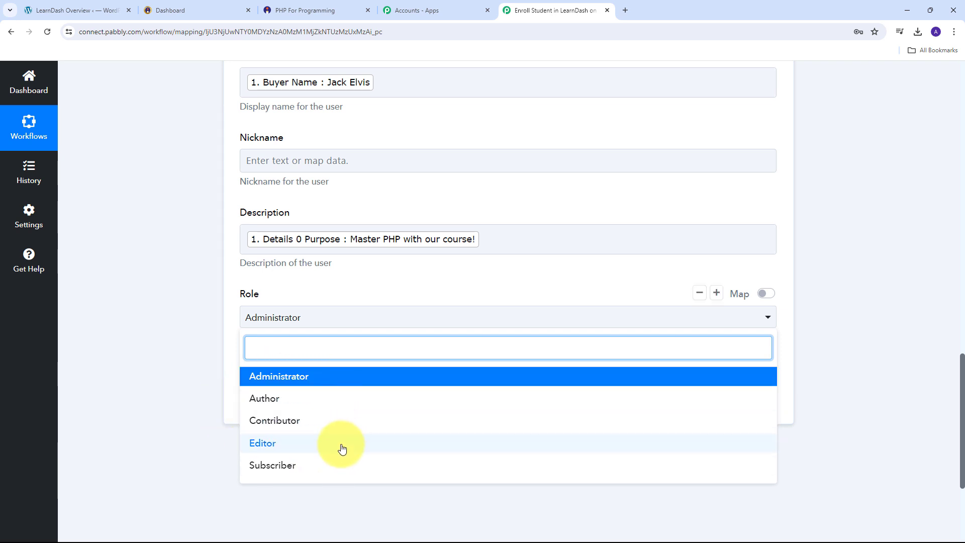
{"action": "left_click", "coordinate": [285, 472]}
{"action": "scroll", "coordinate": [532, 397], "scroll_direction": "up", "scroll_amount": 5}
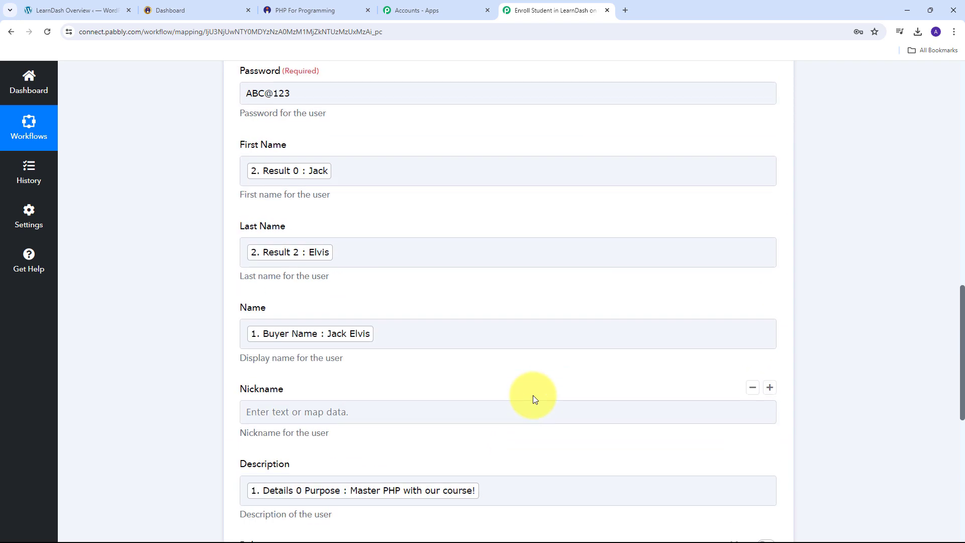
{"action": "scroll", "coordinate": [533, 395], "scroll_direction": "up", "scroll_amount": 5}
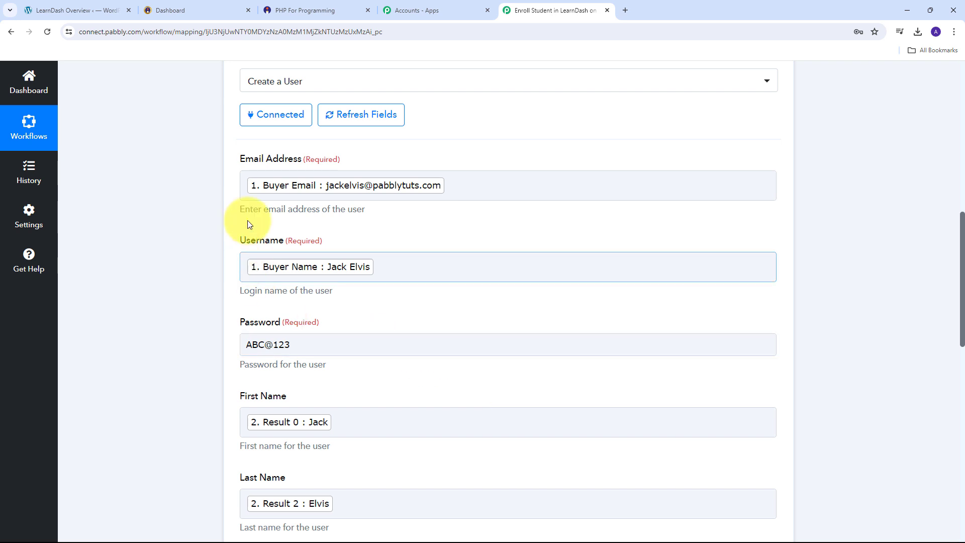
{"action": "scroll", "coordinate": [506, 331], "scroll_direction": "down", "scroll_amount": 5}
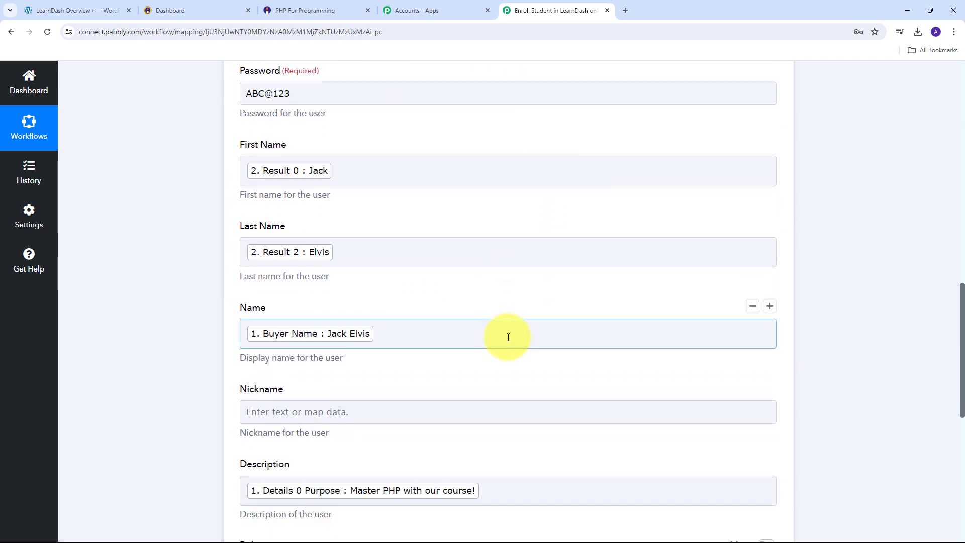
{"action": "scroll", "coordinate": [508, 337], "scroll_direction": "down", "scroll_amount": 2}
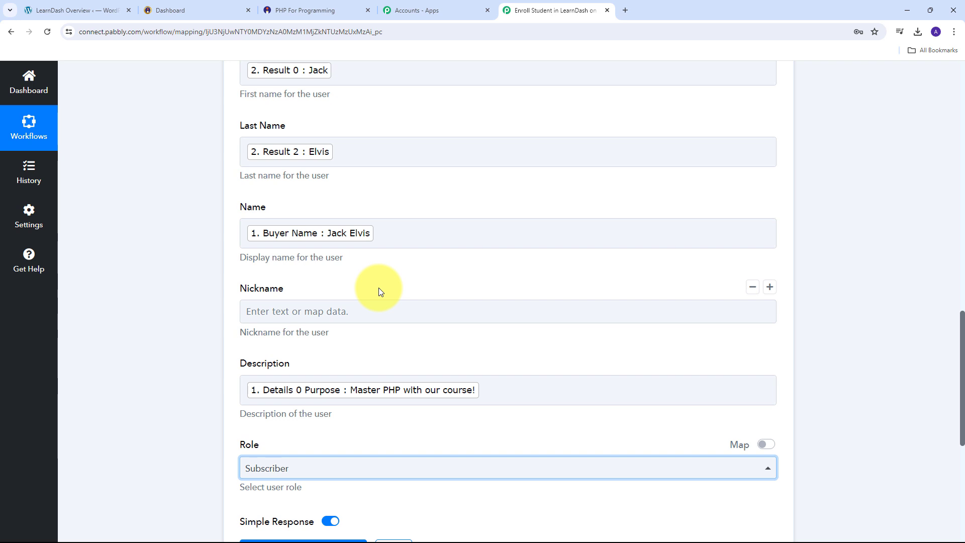
{"action": "scroll", "coordinate": [534, 248], "scroll_direction": "down", "scroll_amount": 5}
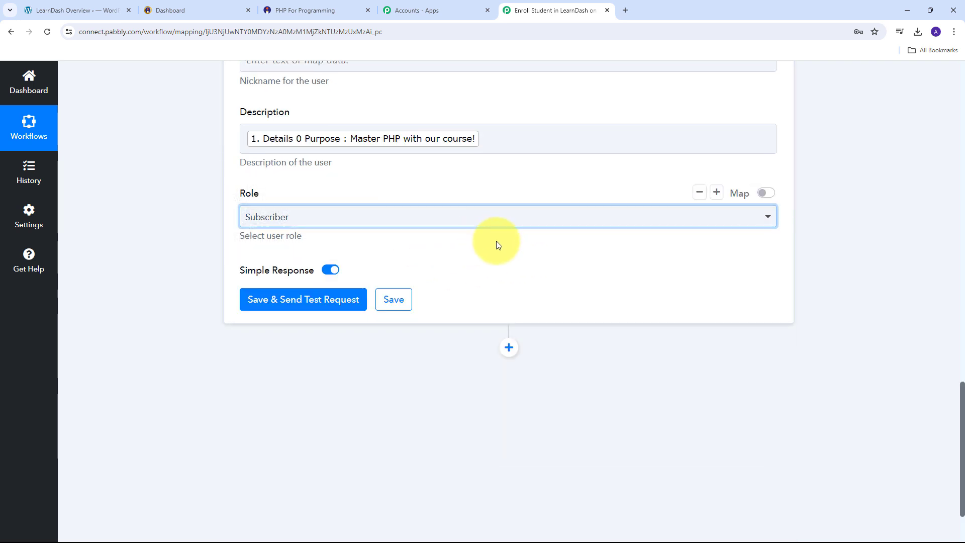
- Save and test the Create a User step, then check the returned Id 1110, name and email
{"action": "left_click", "coordinate": [316, 302]}
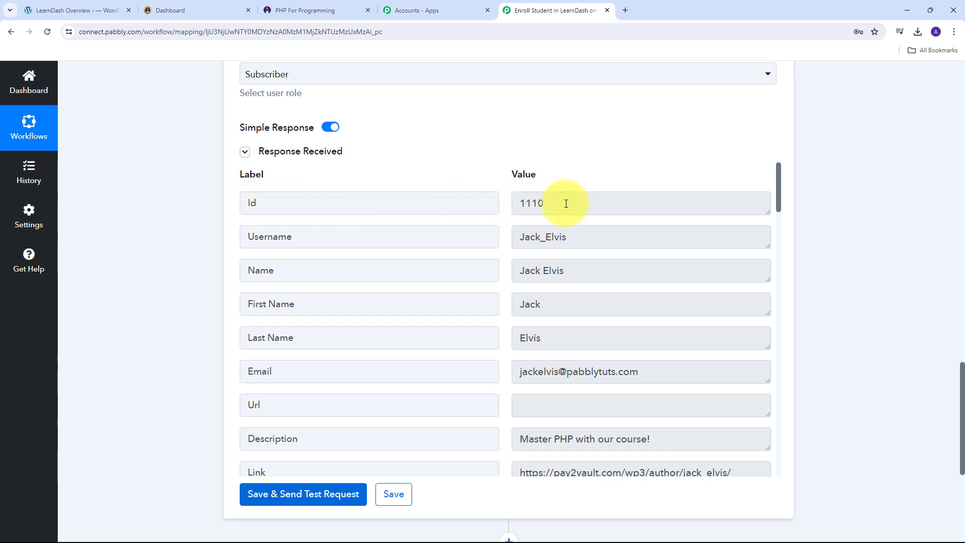
{"action": "left_click_drag", "start_coordinate": [565, 202], "coordinate": [478, 200]}
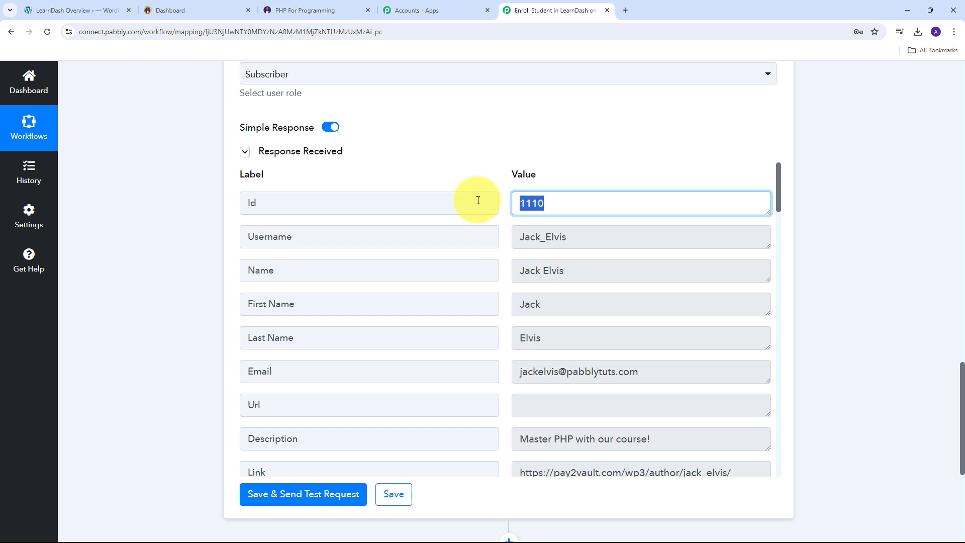
{"action": "scroll", "coordinate": [478, 201], "scroll_direction": "down", "scroll_amount": 3}
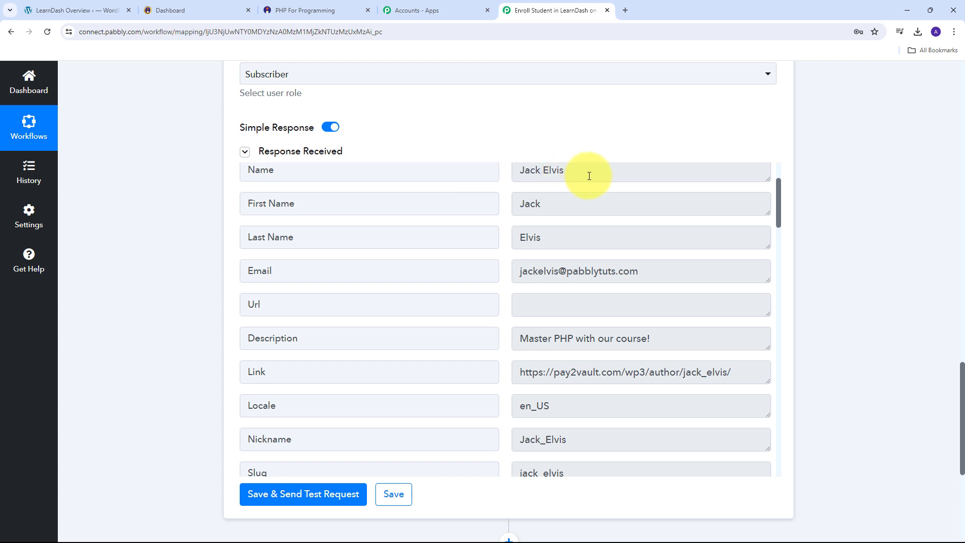
{"action": "left_click_drag", "start_coordinate": [585, 172], "coordinate": [459, 165]}
{"action": "scroll", "coordinate": [578, 267], "scroll_direction": "down", "scroll_amount": 1}
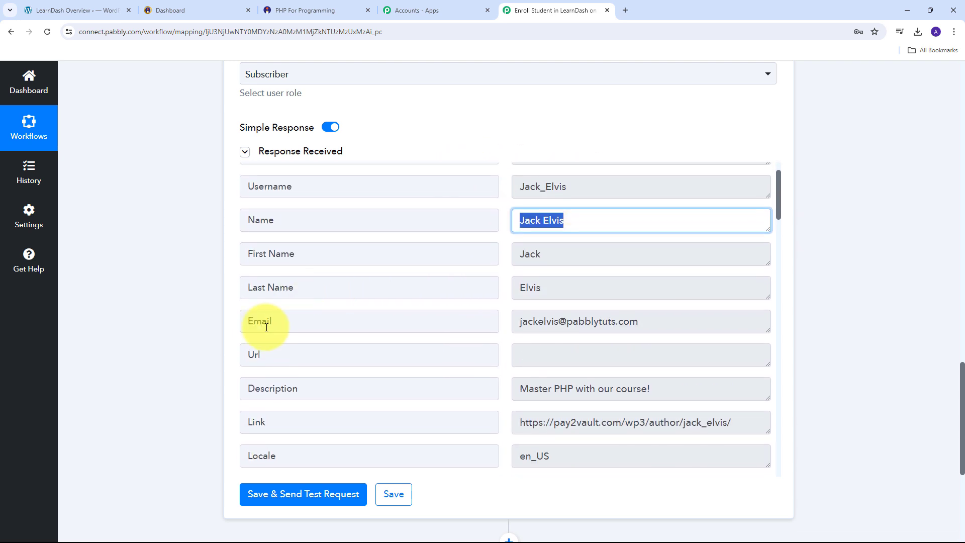
{"action": "left_click_drag", "start_coordinate": [704, 316], "coordinate": [394, 331]}
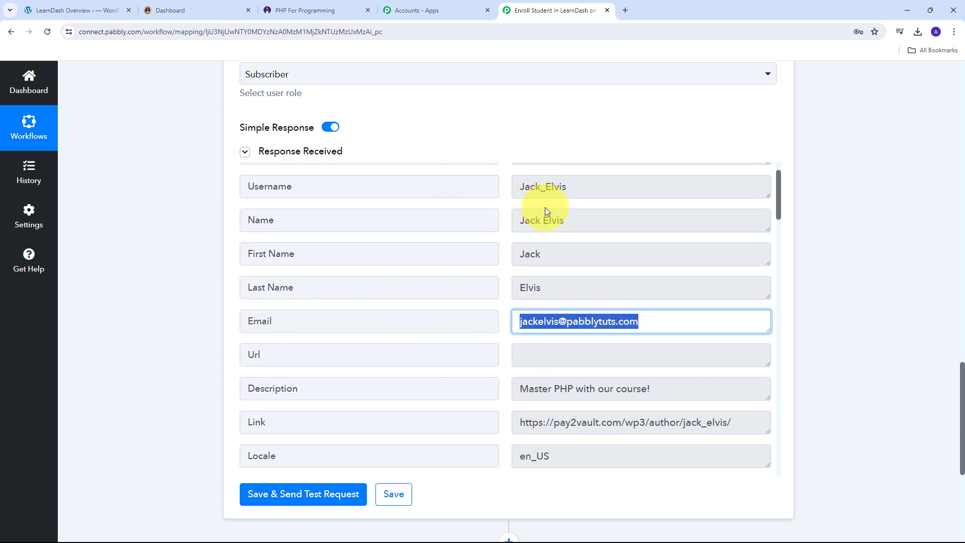
- Open the All Users list in the WordPress admin
{"action": "left_click", "coordinate": [83, 9]}
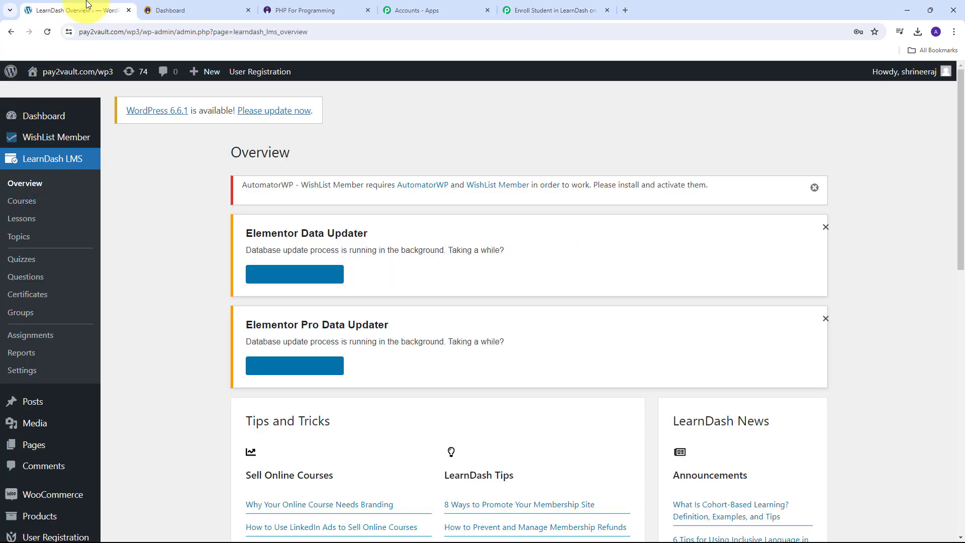
{"action": "scroll", "coordinate": [63, 258], "scroll_direction": "down", "scroll_amount": 8}
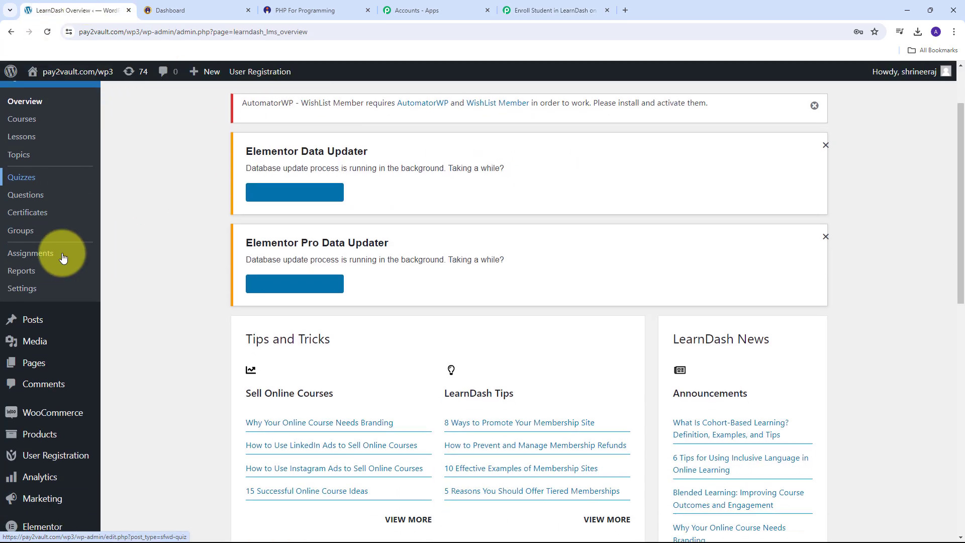
{"action": "mouse_move", "coordinate": [22, 460]}
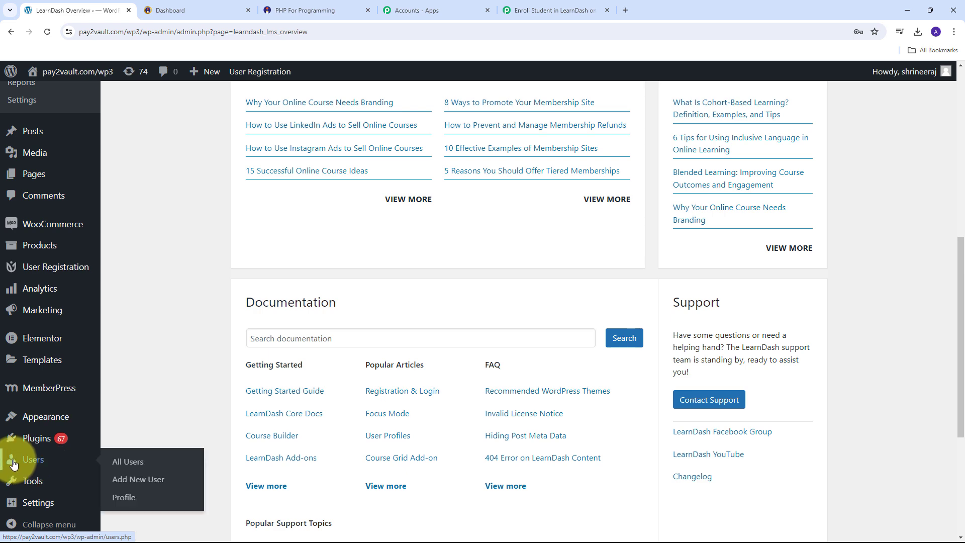
{"action": "left_click", "coordinate": [137, 466]}
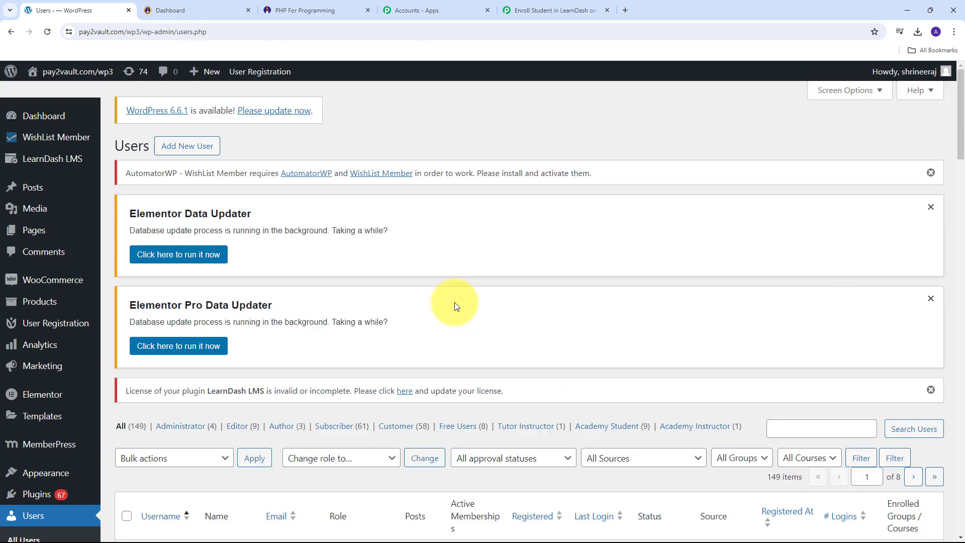
{"action": "scroll", "coordinate": [456, 306], "scroll_direction": "down", "scroll_amount": 2}
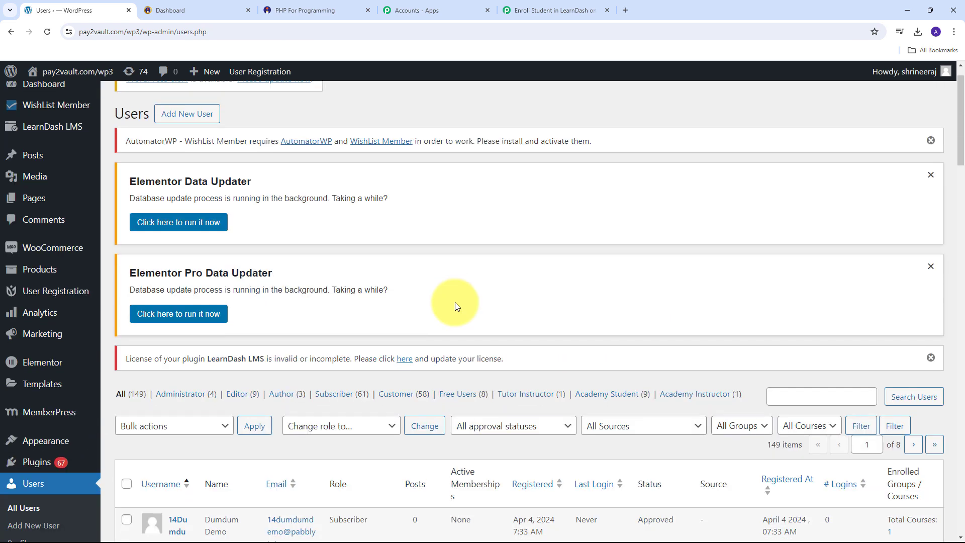
{"action": "scroll", "coordinate": [456, 307], "scroll_direction": "up", "scroll_amount": 1}
{"action": "scroll", "coordinate": [455, 305], "scroll_direction": "down", "scroll_amount": 2}
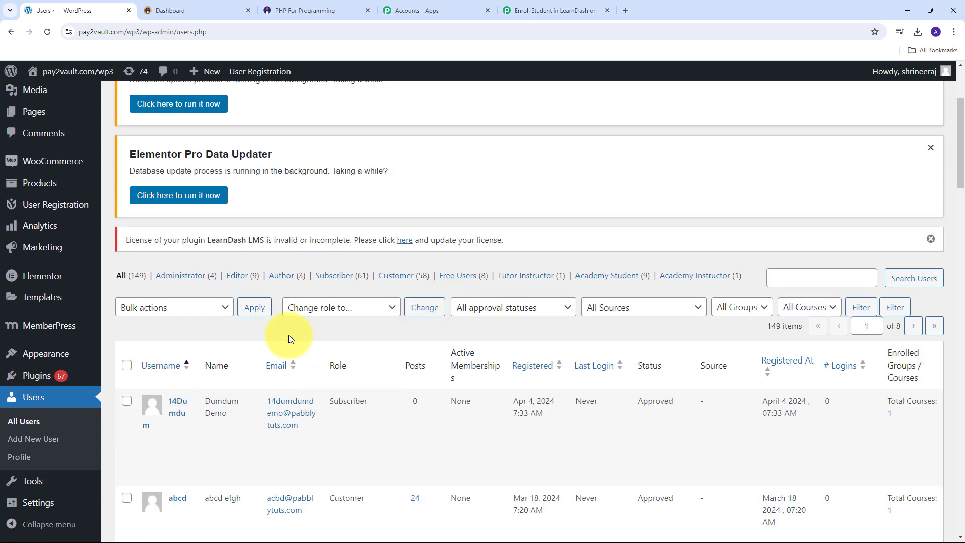
- Search the users list for the buyer's name to find the new subscriber
{"action": "left_click", "coordinate": [802, 277]}
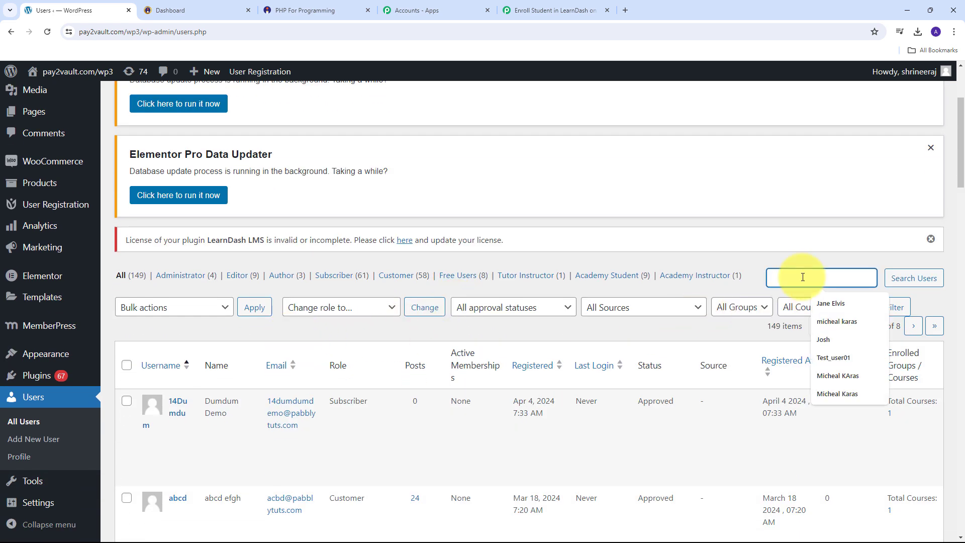
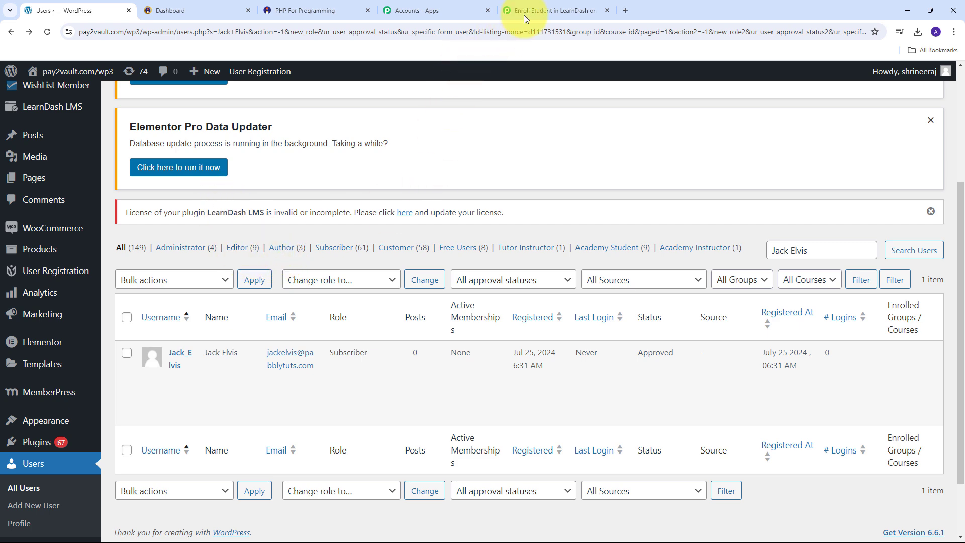
- Add a LearnDash step below Create a User with the Enroll Into Course action event
{"action": "left_click", "coordinate": [542, 10]}
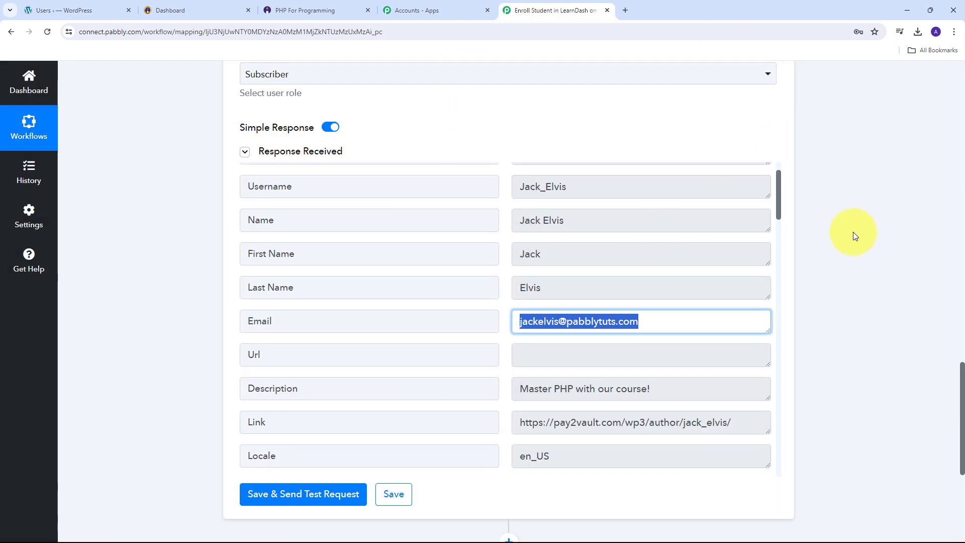
{"action": "scroll", "coordinate": [855, 225], "scroll_direction": "down", "scroll_amount": 5}
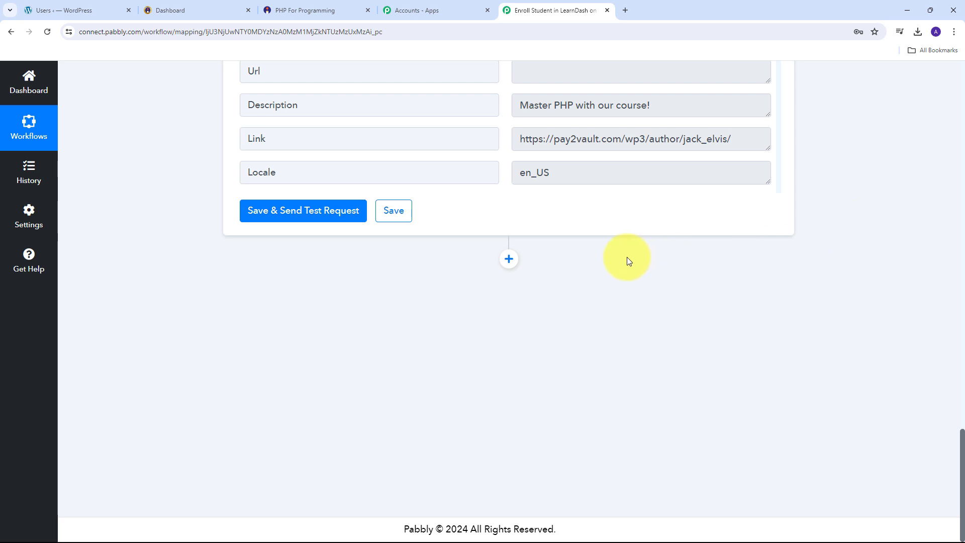
{"action": "left_click", "coordinate": [507, 260]}
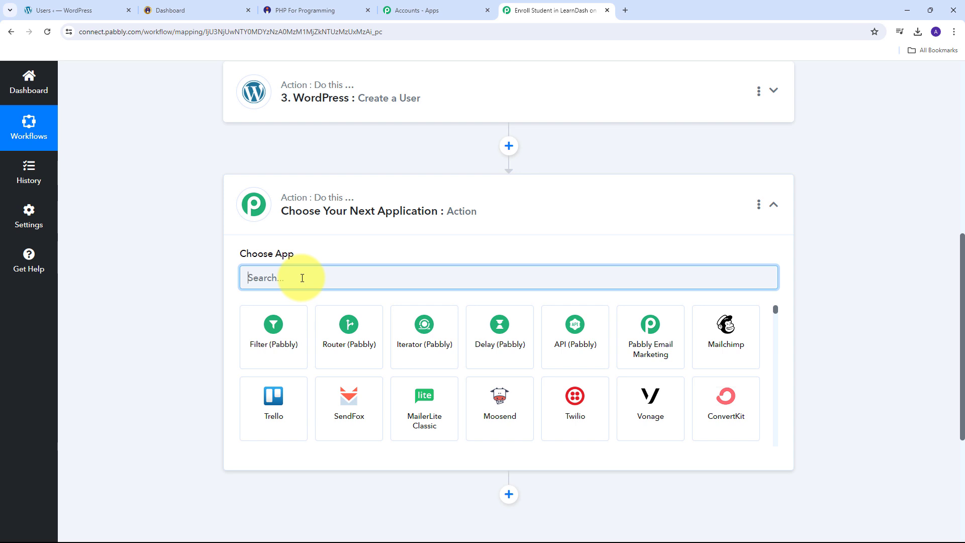
{"action": "type", "text": "Lear"}
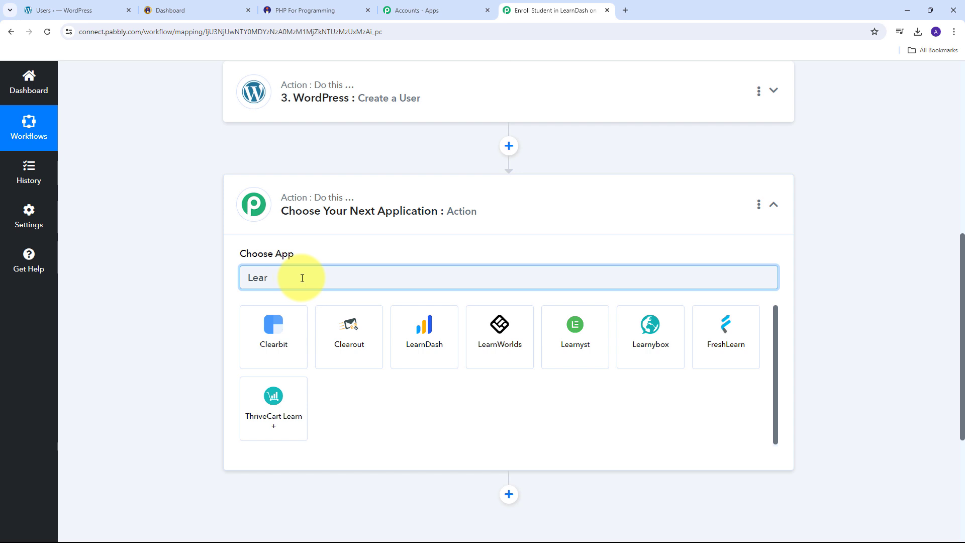
{"action": "type", "text": "nda"}
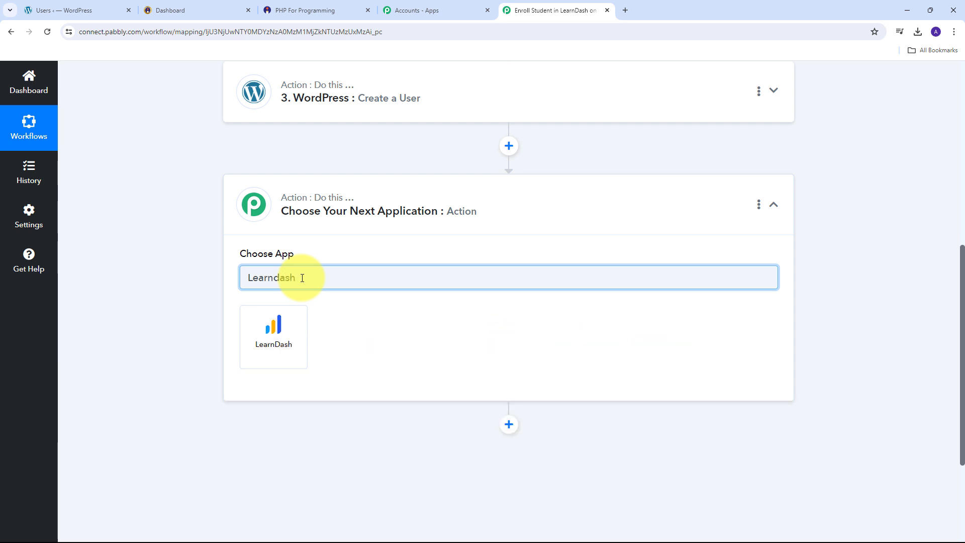
{"action": "type", "text": "sh"}
{"action": "left_click", "coordinate": [274, 329]}
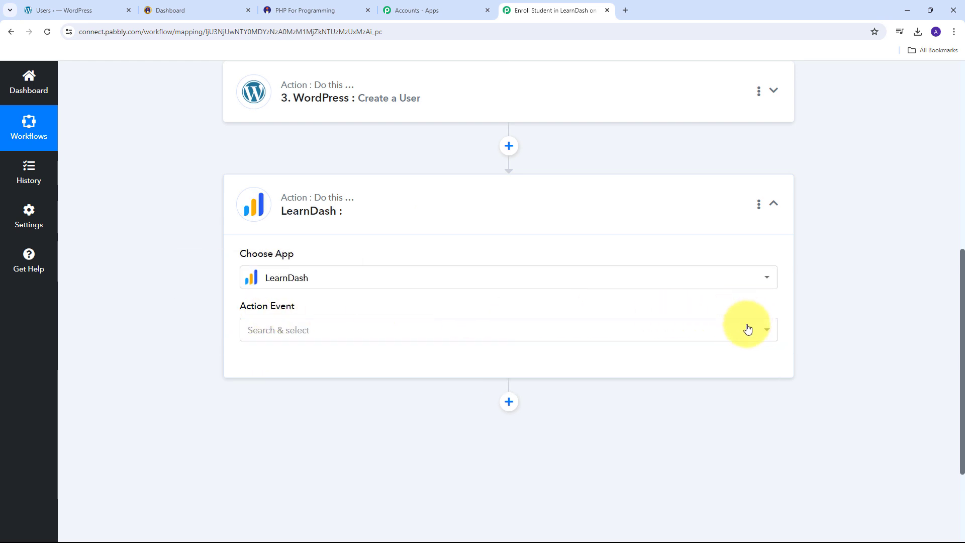
{"action": "left_click", "coordinate": [649, 335]}
{"action": "scroll", "coordinate": [367, 218], "scroll_direction": "down", "scroll_amount": 3}
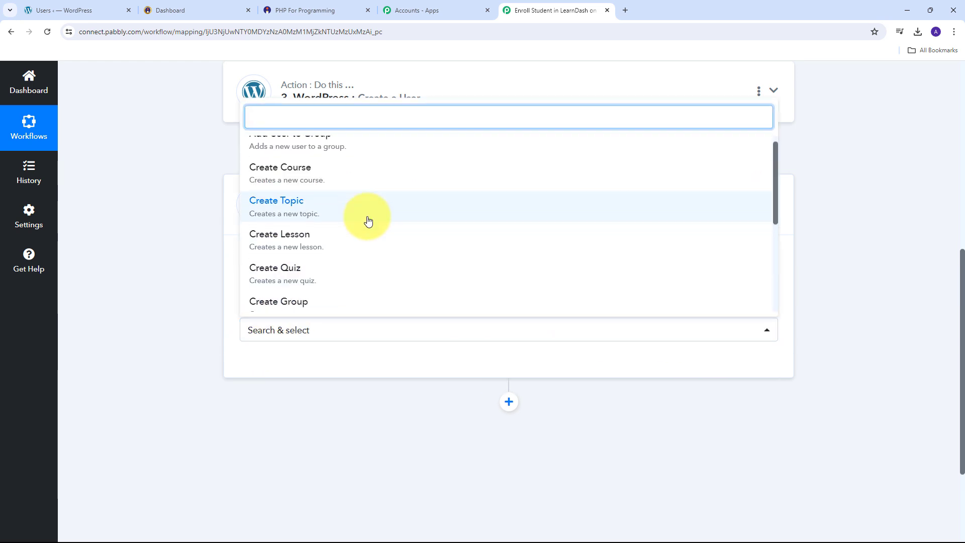
{"action": "scroll", "coordinate": [350, 228], "scroll_direction": "down", "scroll_amount": 1}
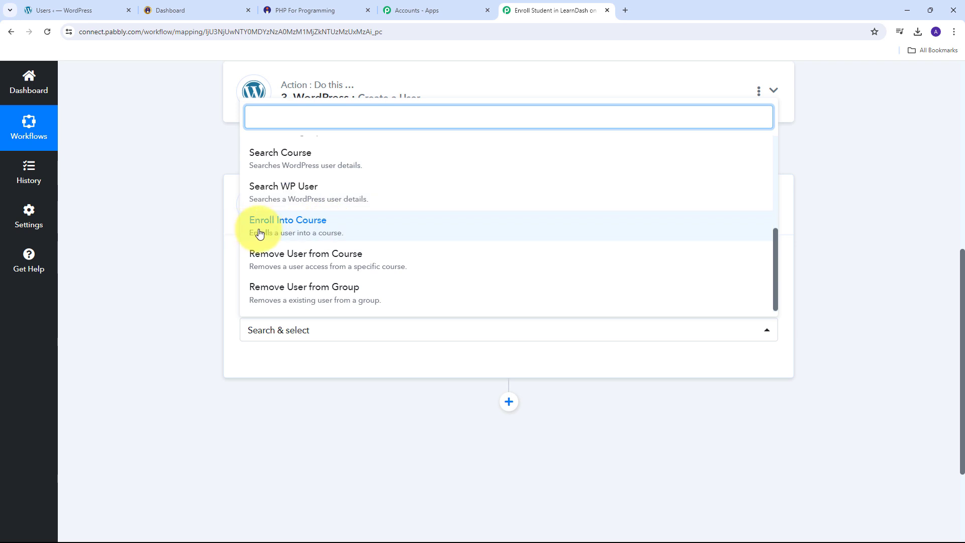
{"action": "left_click", "coordinate": [299, 231]}
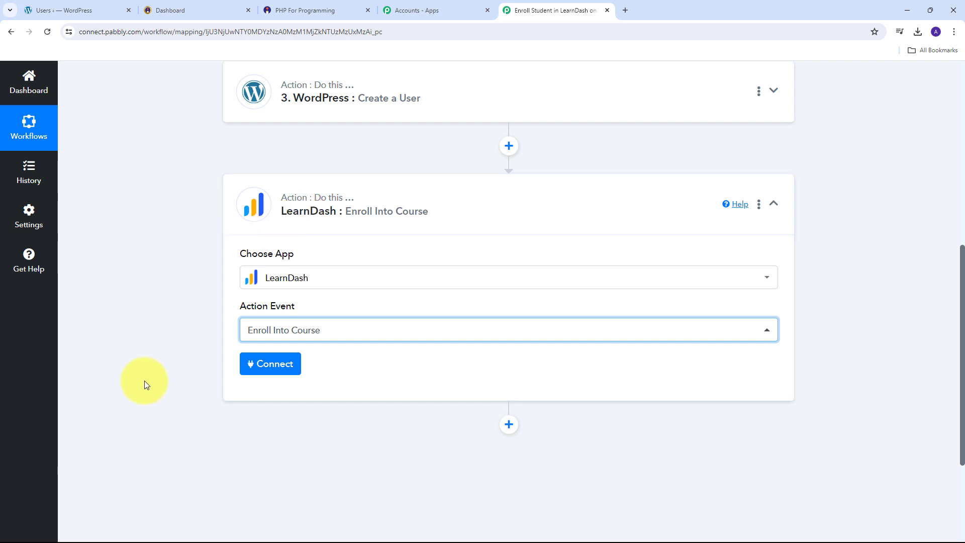
- Start adding a new LearnDash account connection
{"action": "left_click", "coordinate": [263, 368]}
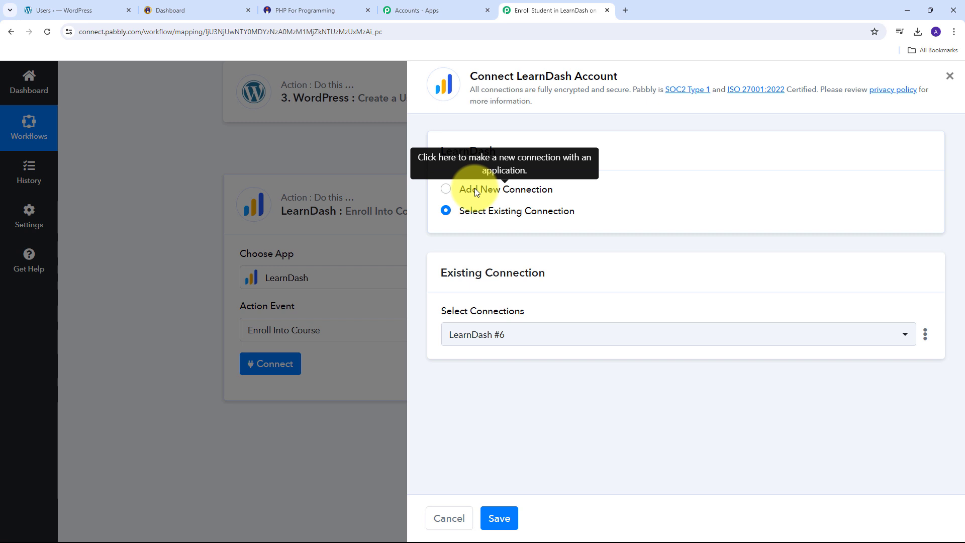
{"action": "left_click", "coordinate": [474, 188]}
{"action": "scroll", "coordinate": [596, 243], "scroll_direction": "down", "scroll_amount": 3}
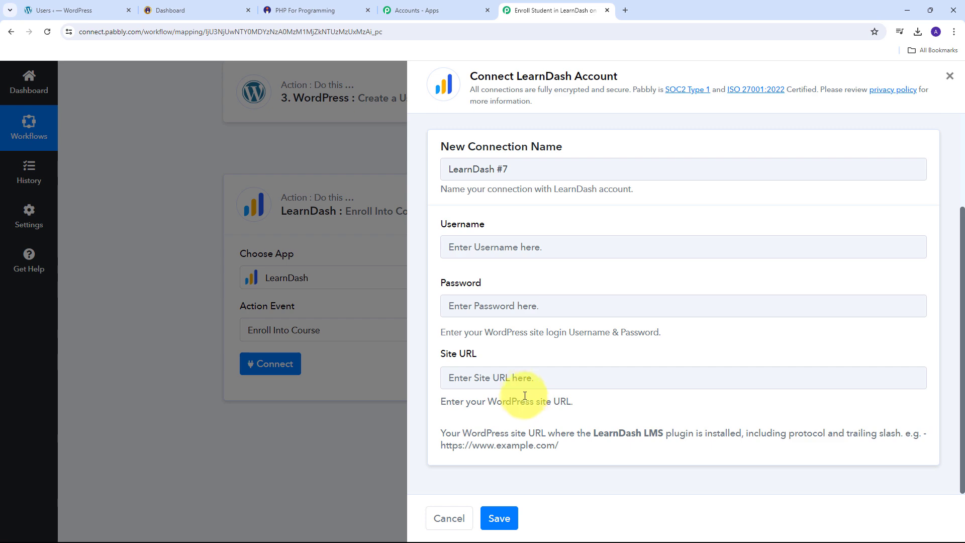
- Copy the WordPress site URL ending in wp3/ into Site URL and save the connection
{"action": "left_click", "coordinate": [27, 10]}
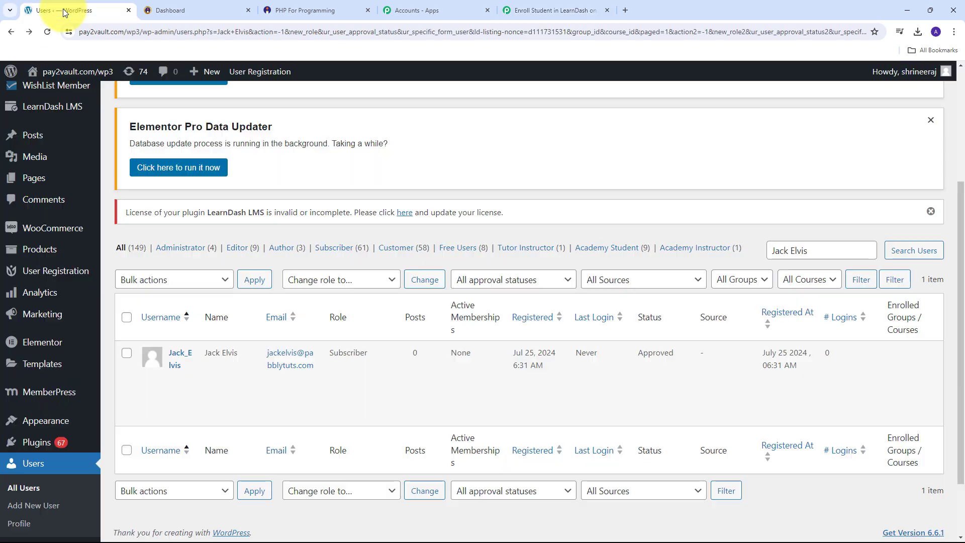
{"action": "left_click", "coordinate": [146, 32]}
{"action": "left_click", "coordinate": [166, 31]}
{"action": "left_click_drag", "start_coordinate": [166, 32], "coordinate": [74, 32]}
{"action": "key", "text": "ctrl+c"}
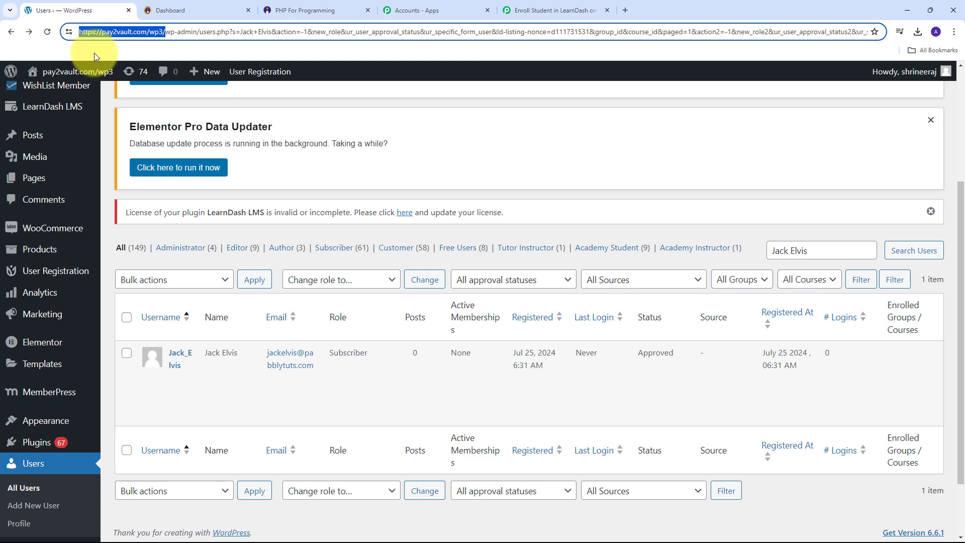
{"action": "left_click", "coordinate": [522, 6]}
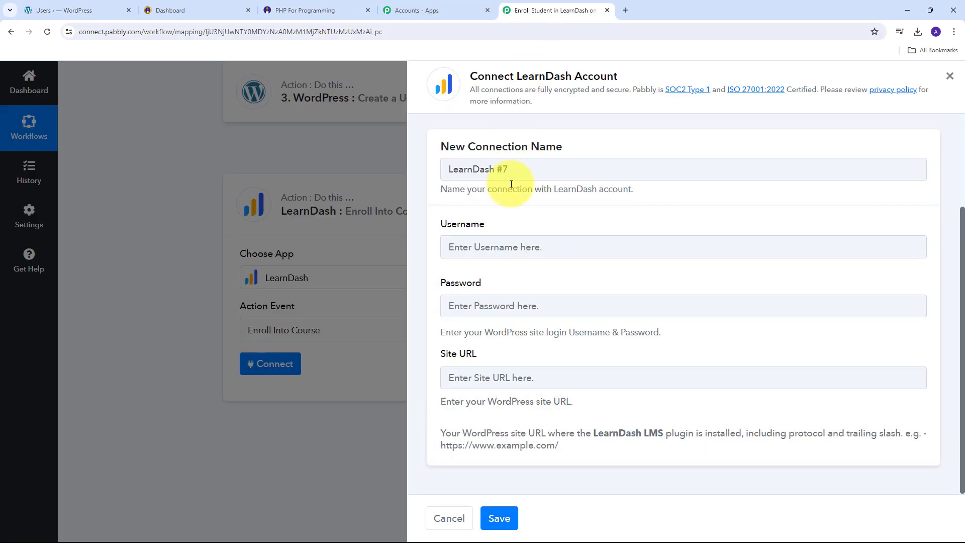
{"action": "left_click", "coordinate": [479, 377]}
{"action": "key", "text": "ctrl+v"}
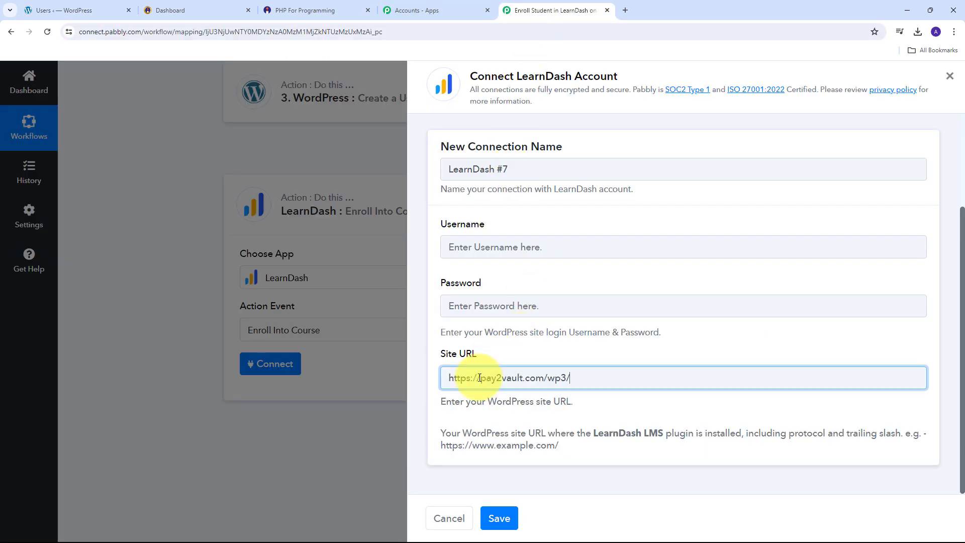
{"action": "left_click", "coordinate": [538, 351]}
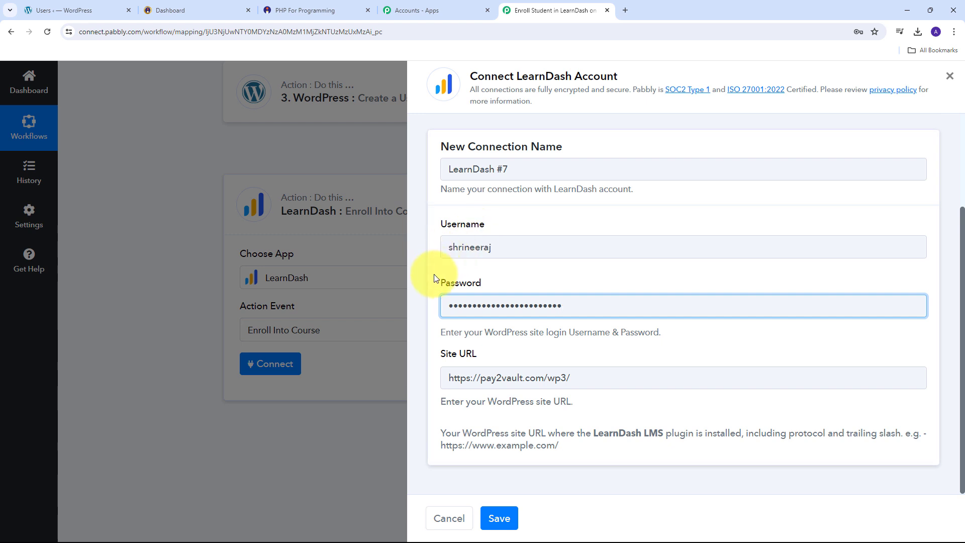
{"action": "left_click", "coordinate": [500, 520]}
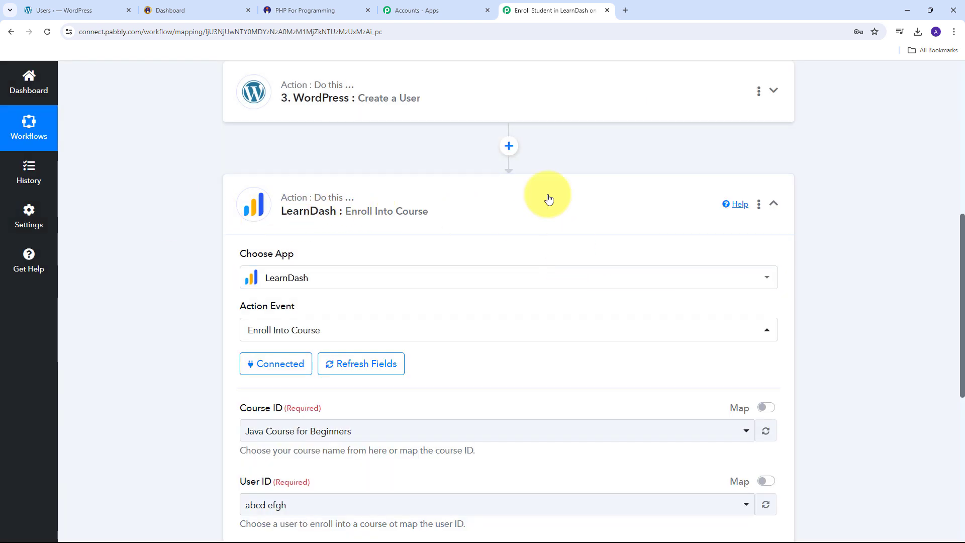
- Set Course ID to PHP For Programming
{"action": "scroll", "coordinate": [648, 202], "scroll_direction": "down", "scroll_amount": 2}
{"action": "scroll", "coordinate": [646, 201], "scroll_direction": "down", "scroll_amount": 1}
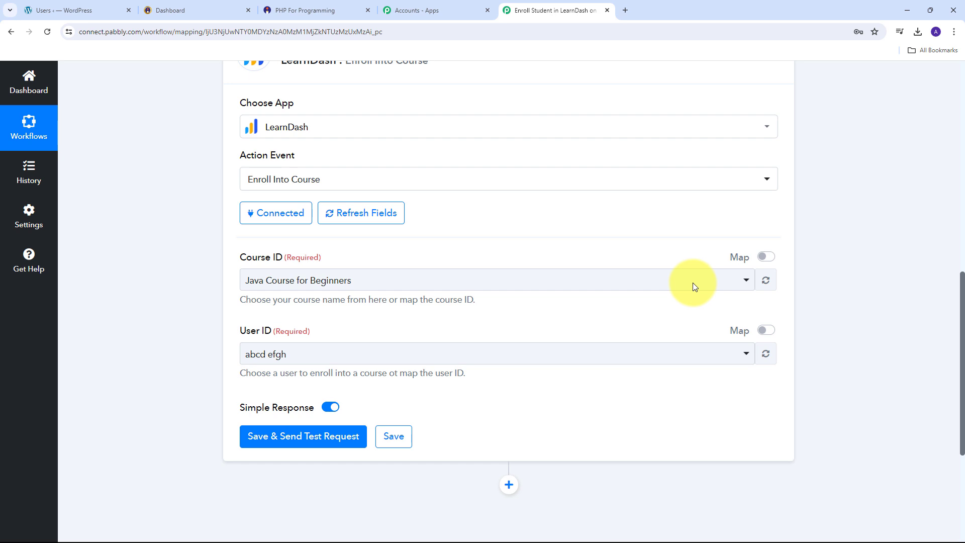
{"action": "left_click", "coordinate": [732, 285]}
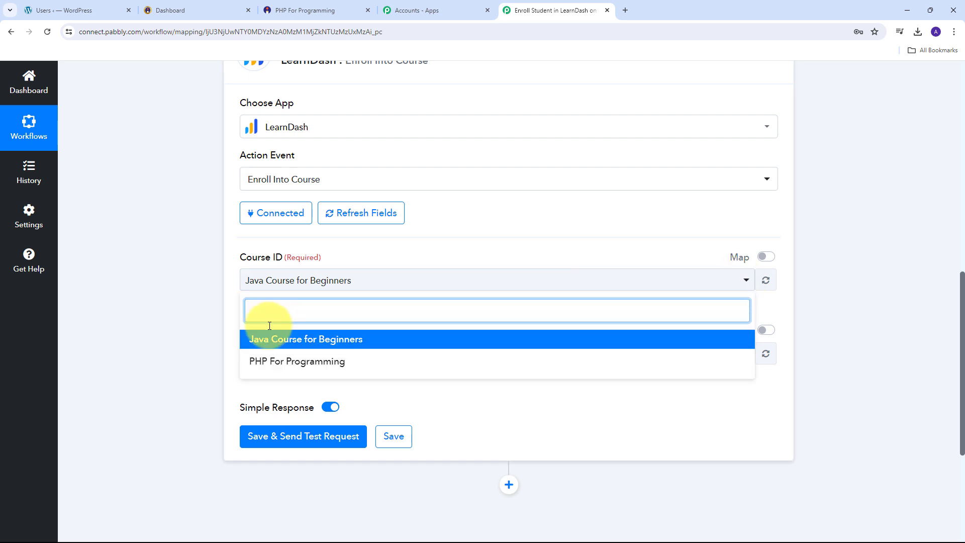
{"action": "left_click", "coordinate": [301, 363]}
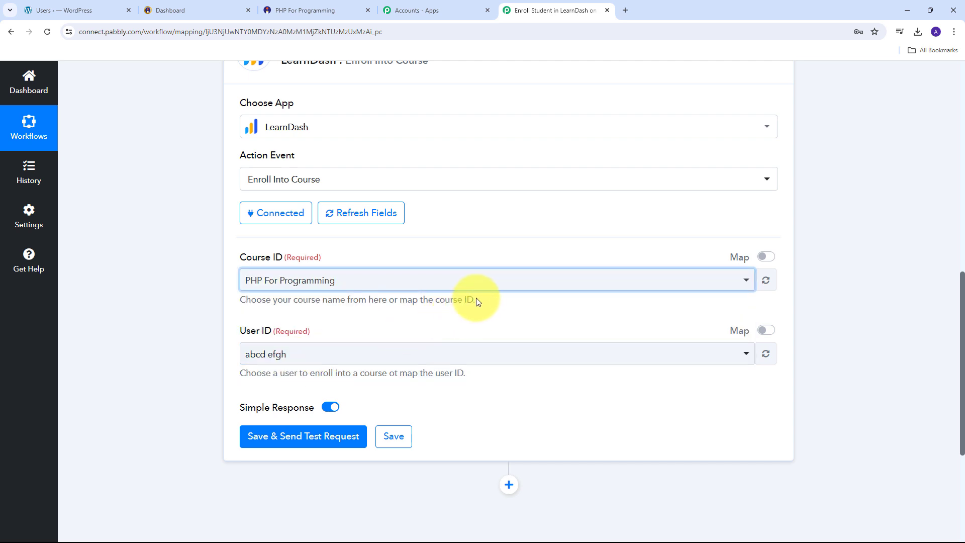
- Replace User ID 1038 with the mapped Id from the WordPress Create a User step
{"action": "scroll", "coordinate": [475, 298], "scroll_direction": "down", "scroll_amount": 1}
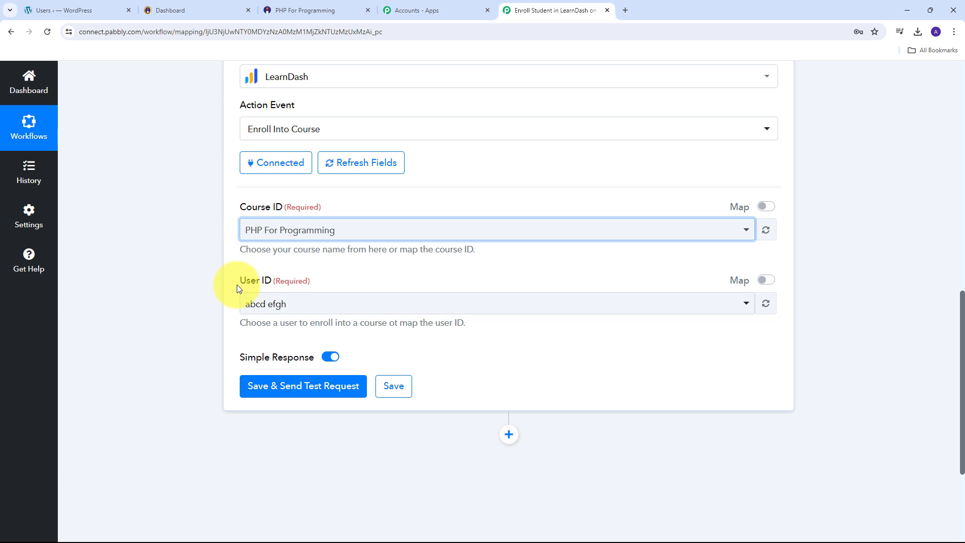
{"action": "left_click", "coordinate": [766, 280]}
{"action": "left_click_drag", "start_coordinate": [266, 304], "coordinate": [188, 308]}
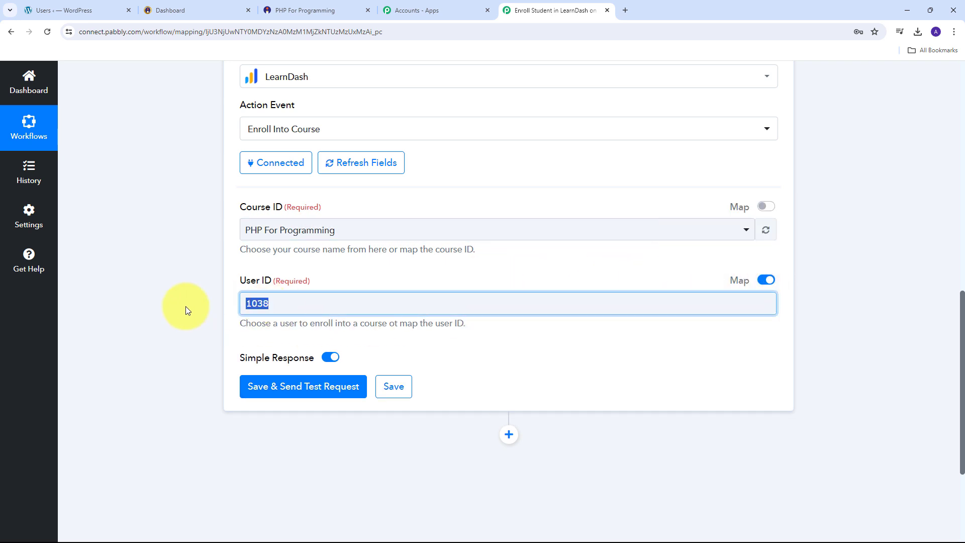
{"action": "key", "text": "BackSpace"}
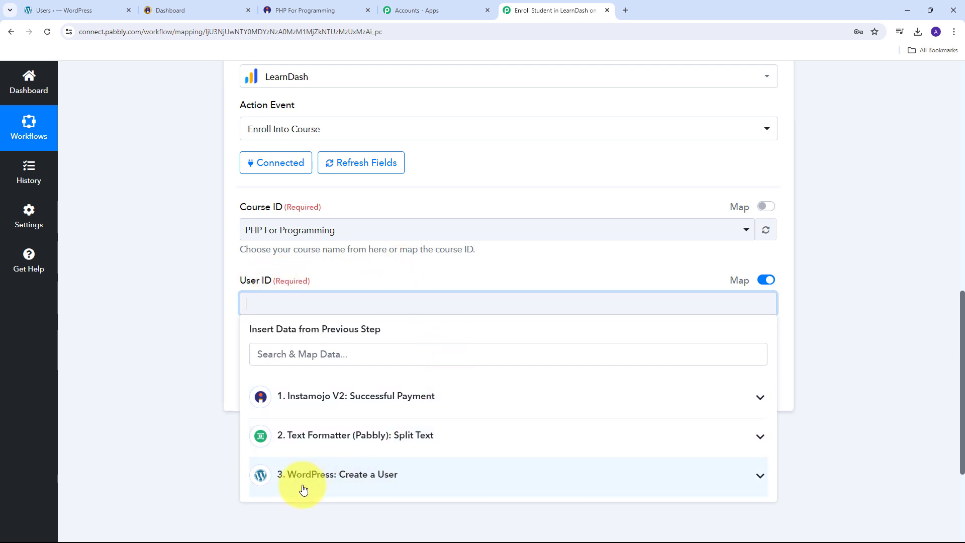
{"action": "left_click", "coordinate": [437, 481]}
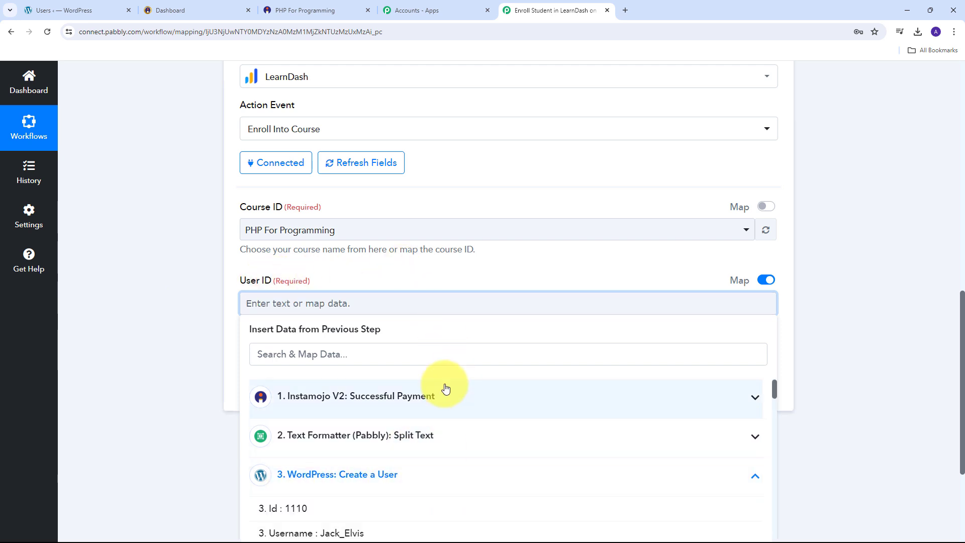
{"action": "left_click", "coordinate": [309, 509]}
{"action": "left_click", "coordinate": [185, 225]}
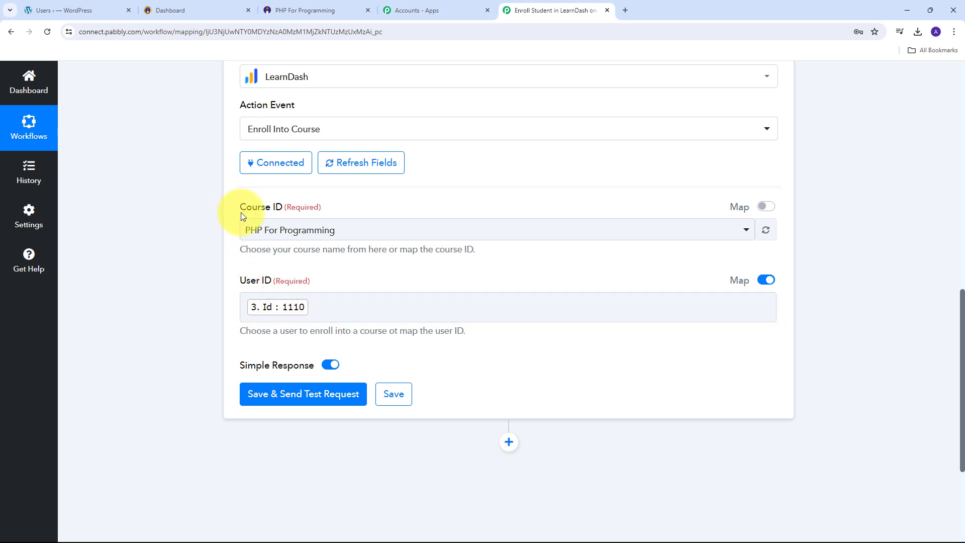
{"action": "scroll", "coordinate": [351, 254], "scroll_direction": "down", "scroll_amount": 3}
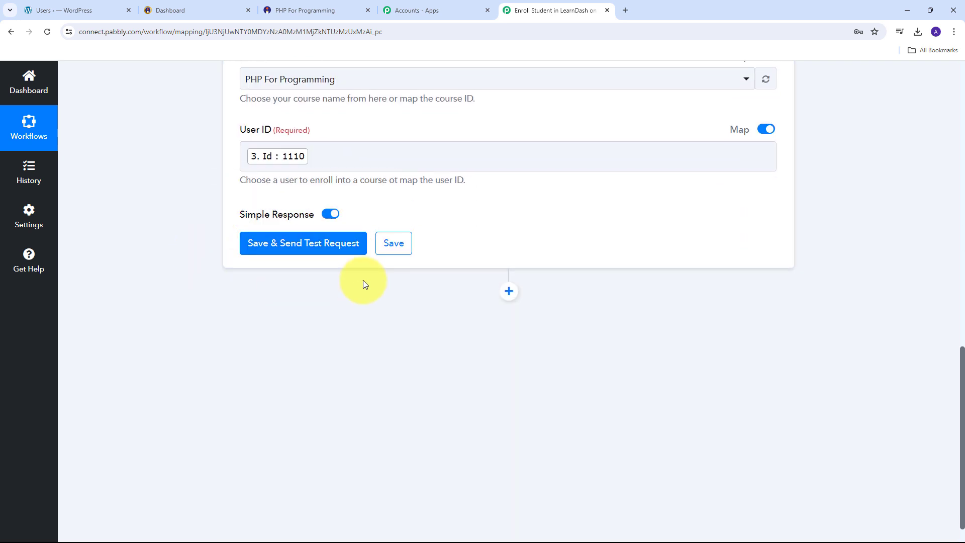
- Save and send the enrollment test request, then return to the WordPress Users list
{"action": "left_click", "coordinate": [284, 248]}
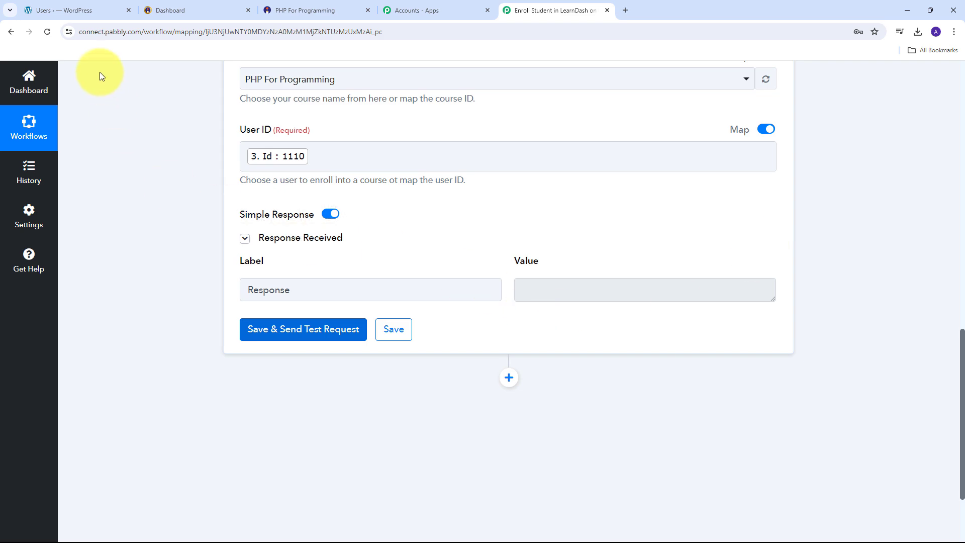
{"action": "left_click", "coordinate": [61, 4]}
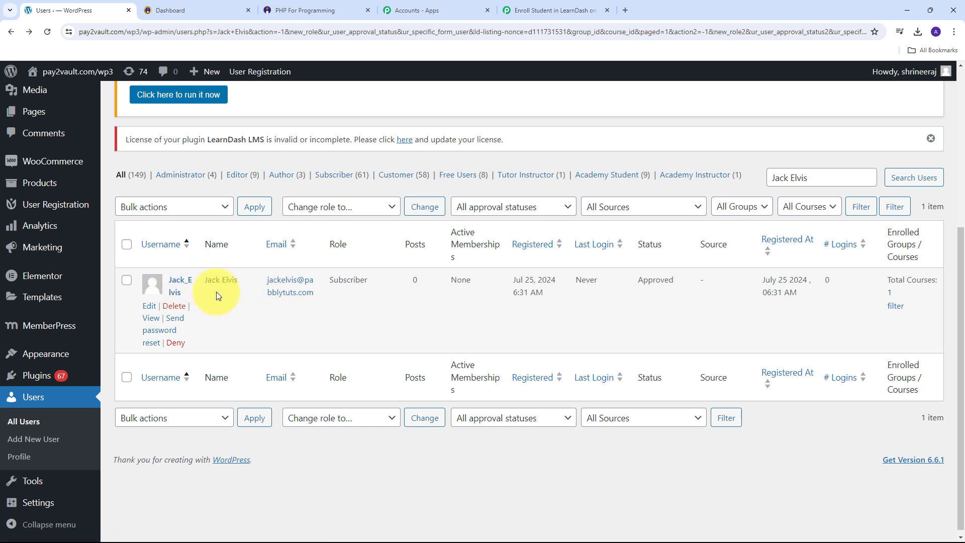
- View the new user's enrolled courses showing PHP For Programming, then return to the Pabbly workflow
{"action": "left_click", "coordinate": [890, 295]}
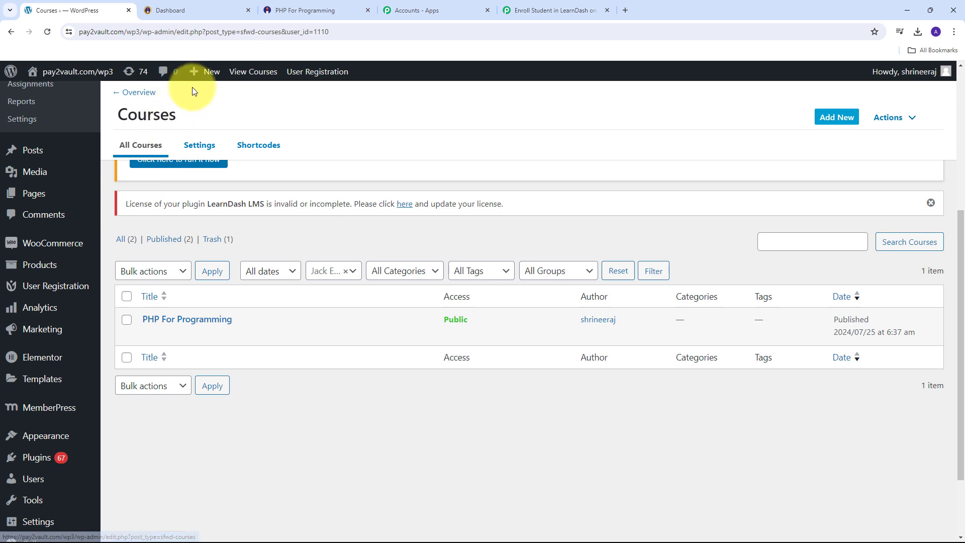
{"action": "left_click", "coordinate": [195, 9]}
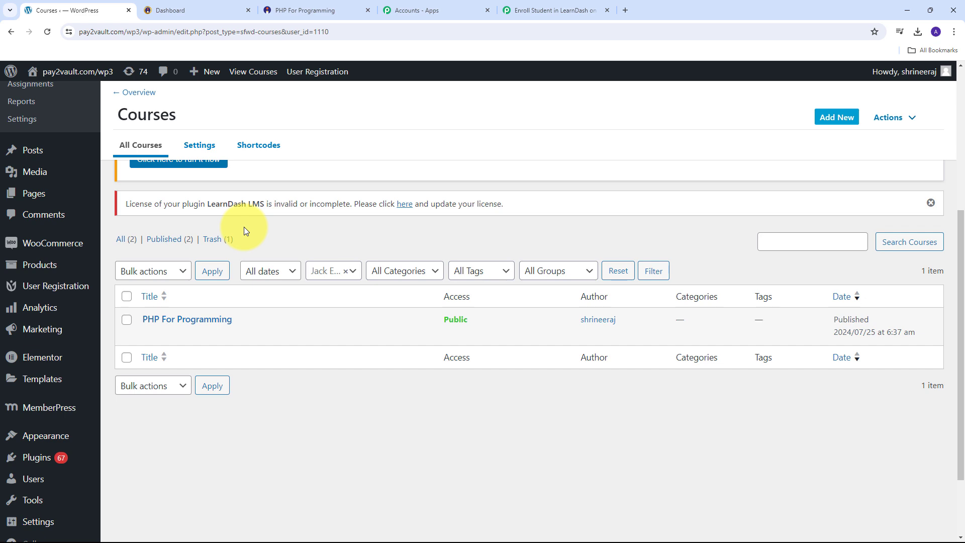
{"action": "left_click", "coordinate": [182, 15]}
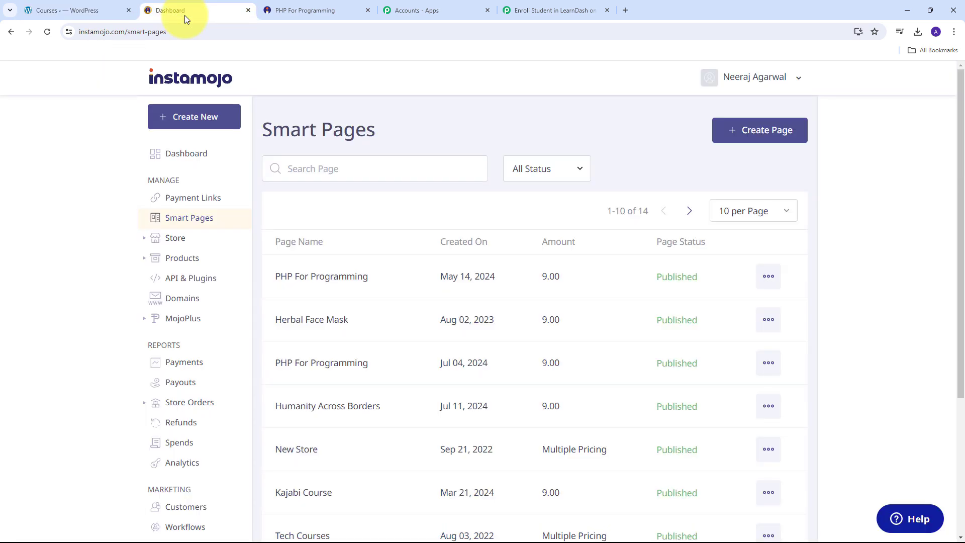
{"action": "left_click", "coordinate": [87, 7]}
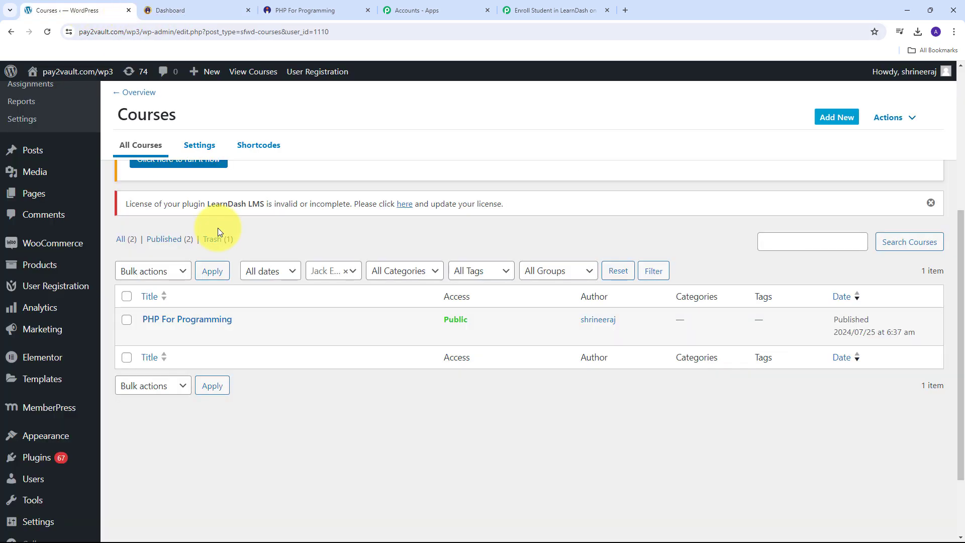
{"action": "left_click", "coordinate": [192, 11]}
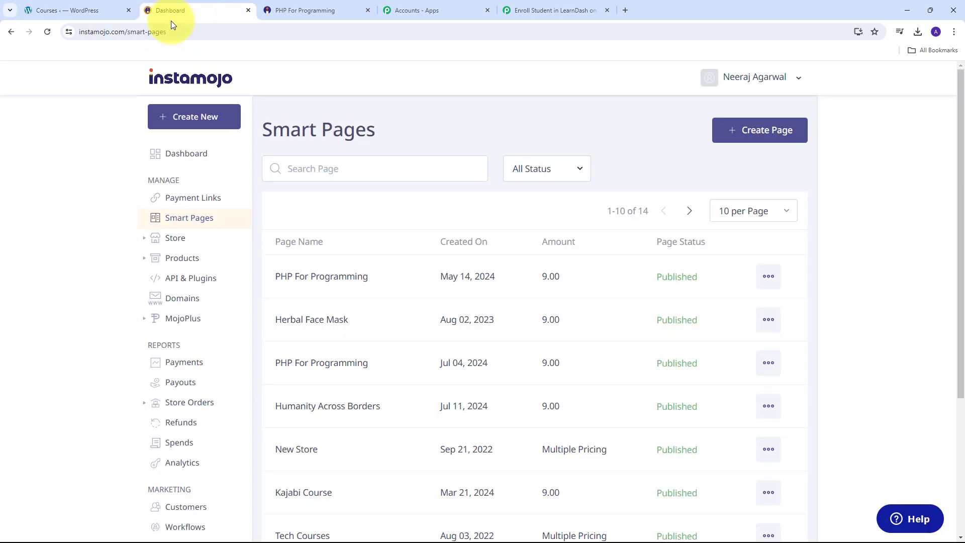
{"action": "left_click", "coordinate": [90, 10]}
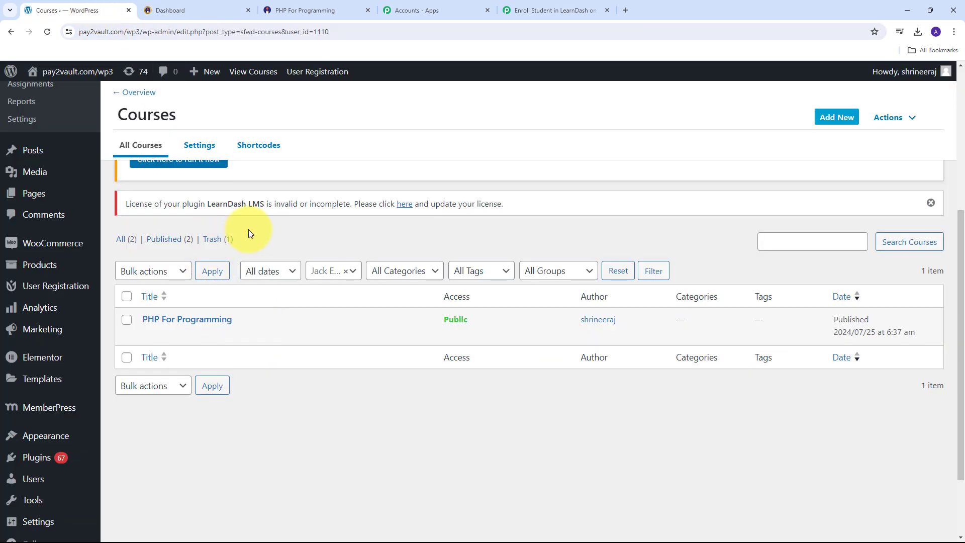
{"action": "left_click", "coordinate": [533, 9]}
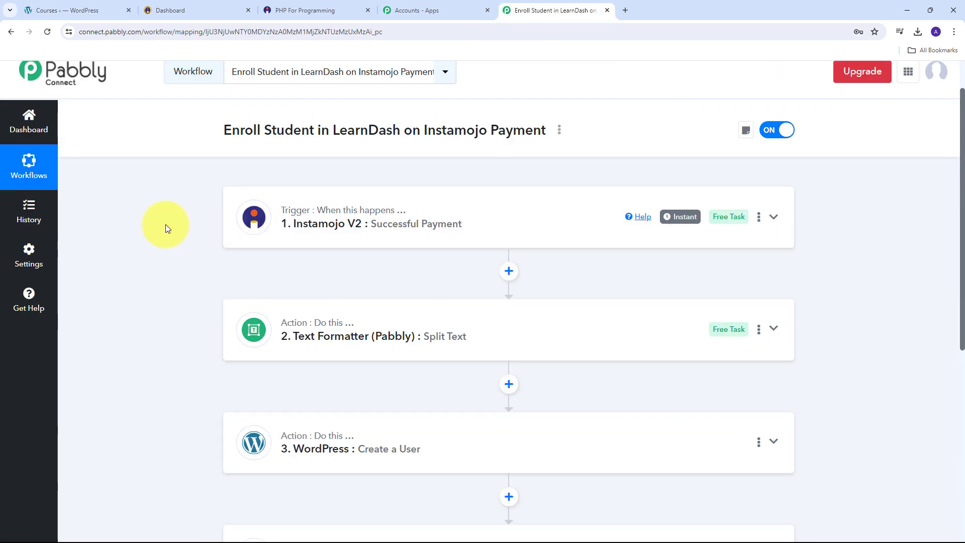
{"action": "scroll", "coordinate": [159, 212], "scroll_direction": "down", "scroll_amount": 1}
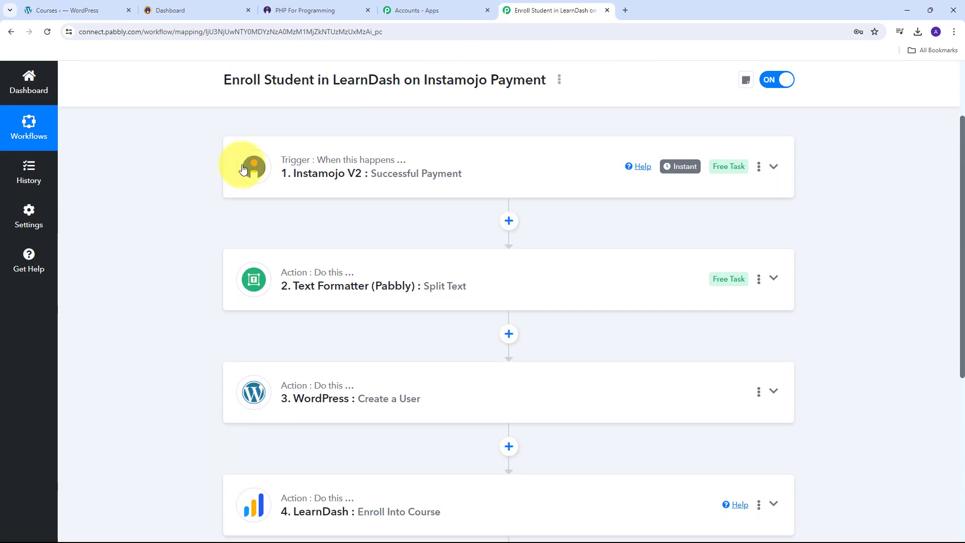
{"action": "scroll", "coordinate": [153, 227], "scroll_direction": "down", "scroll_amount": 3}
{"action": "scroll", "coordinate": [271, 324], "scroll_direction": "up", "scroll_amount": 5}
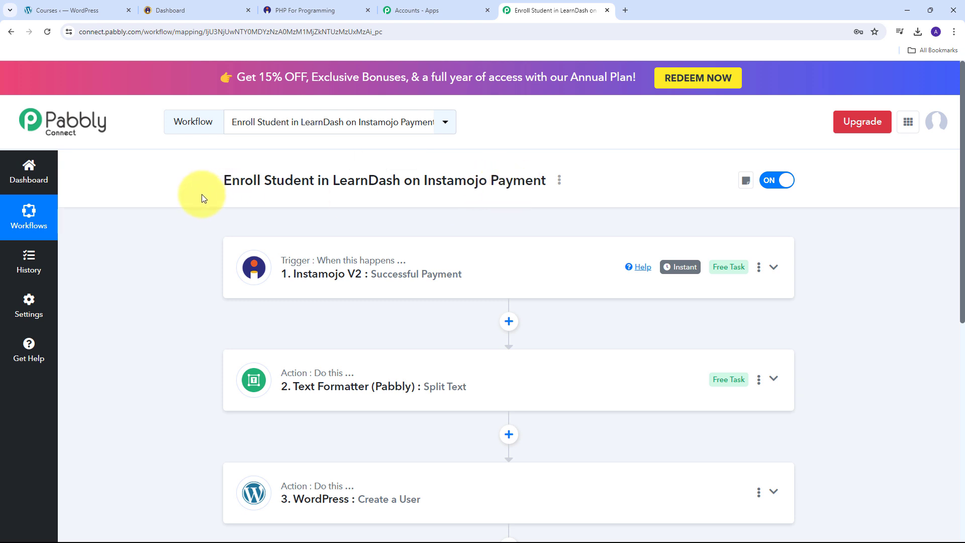
{"action": "scroll", "coordinate": [201, 196], "scroll_direction": "down", "scroll_amount": 1}
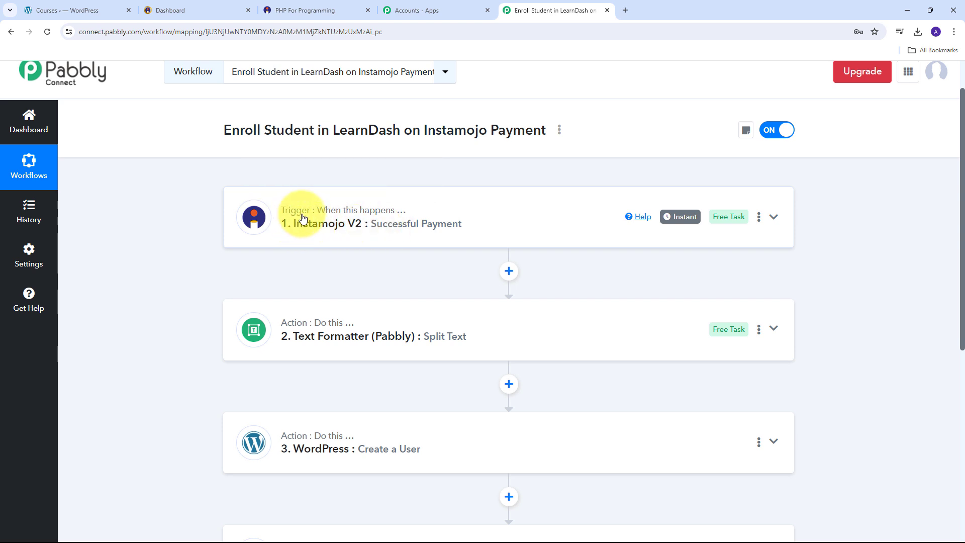
{"action": "scroll", "coordinate": [179, 179], "scroll_direction": "down", "scroll_amount": 2}
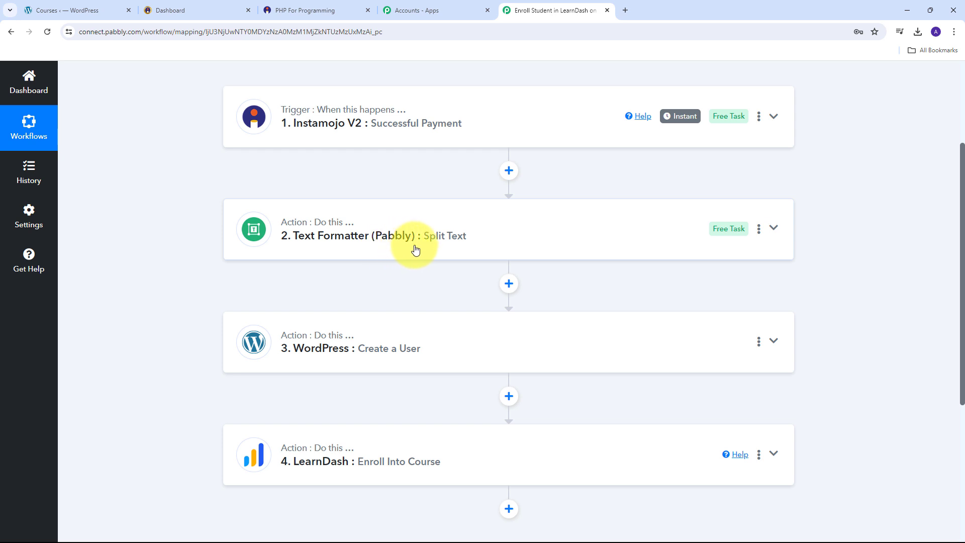
{"action": "scroll", "coordinate": [249, 242], "scroll_direction": "down", "scroll_amount": 1}
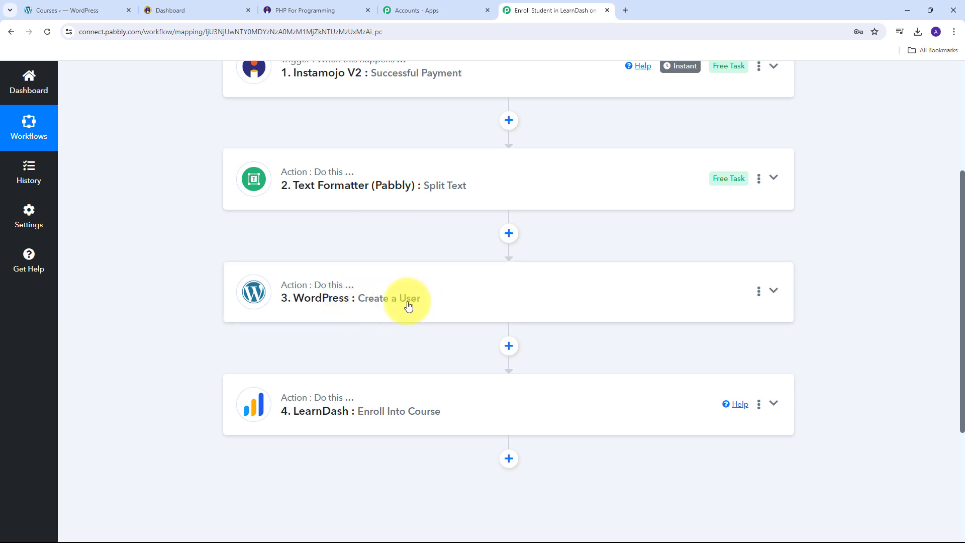
{"action": "scroll", "coordinate": [322, 305], "scroll_direction": "down", "scroll_amount": 1}
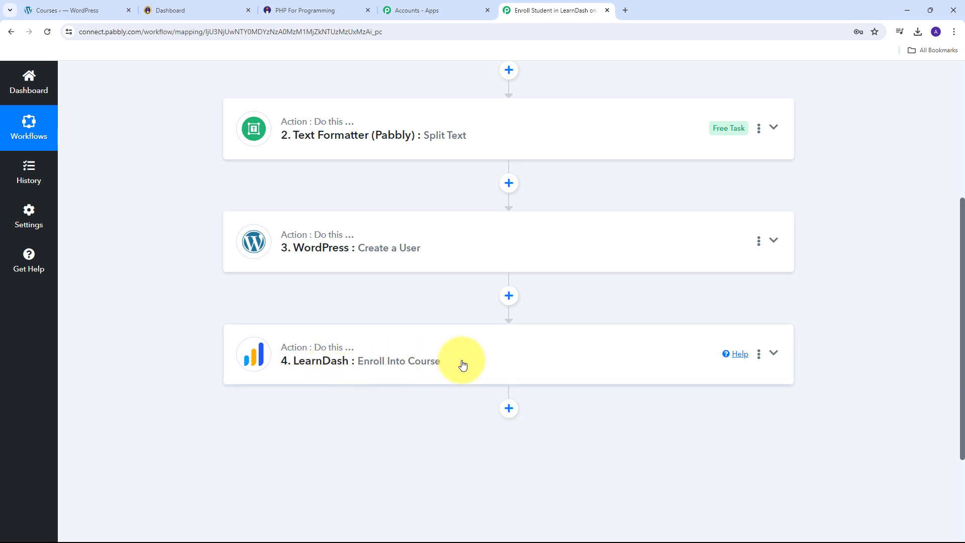
{"action": "scroll", "coordinate": [326, 336], "scroll_direction": "up", "scroll_amount": 2}
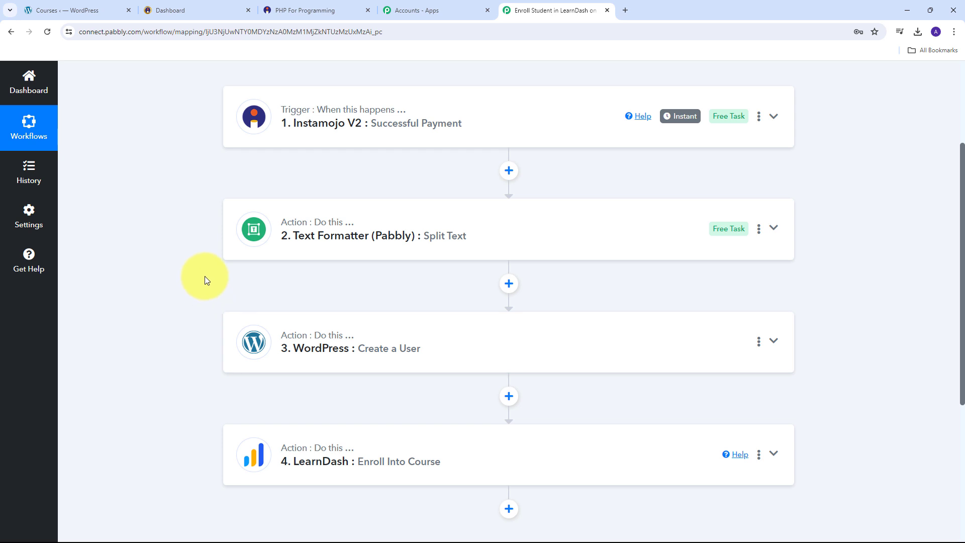